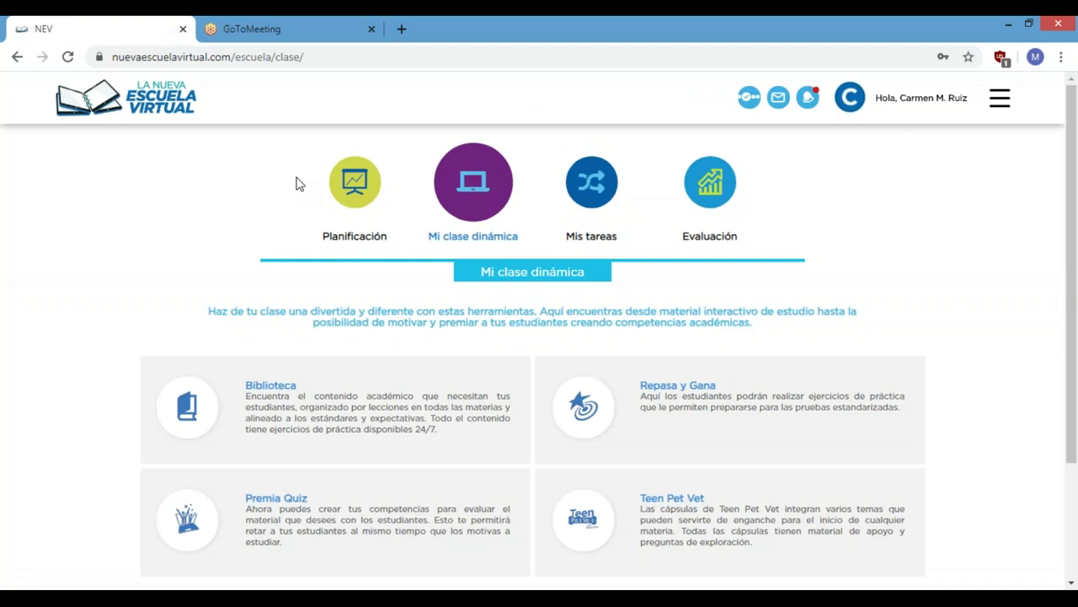
- Go to Contenido asignado within Mis tareas and begin selecting content for a new assignment
click(582, 206)
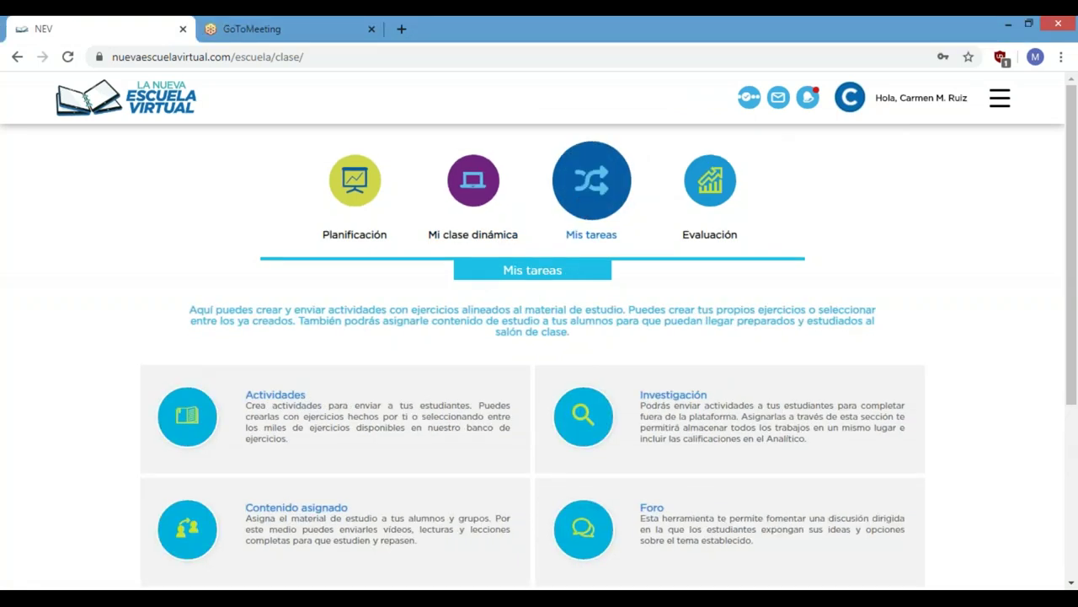
scroll(581, 207, down, 1)
scroll(650, 252, down, 2)
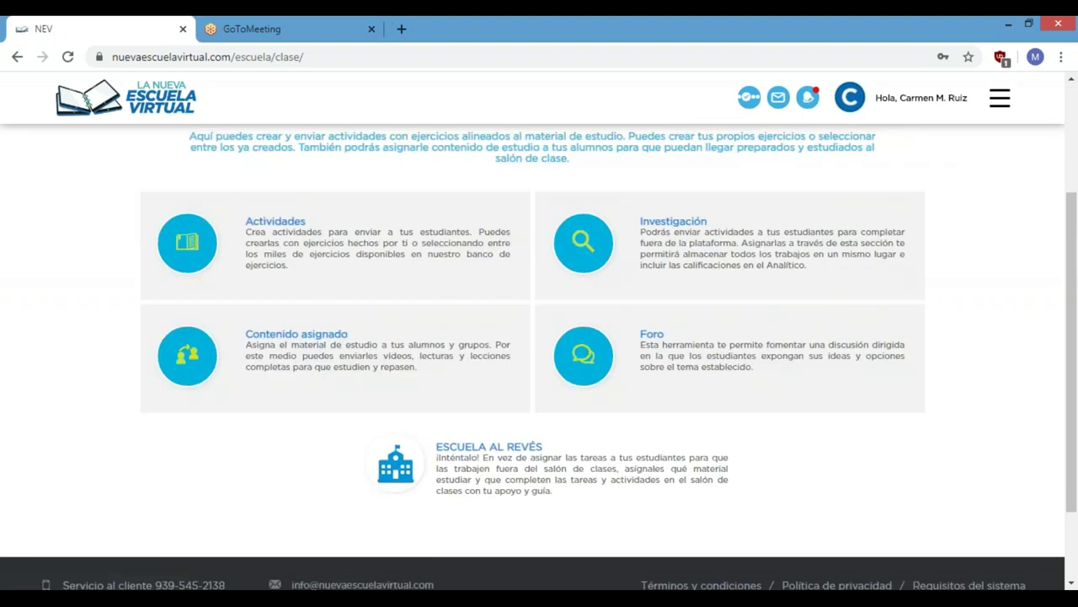
scroll(573, 296, up, 1)
click(431, 355)
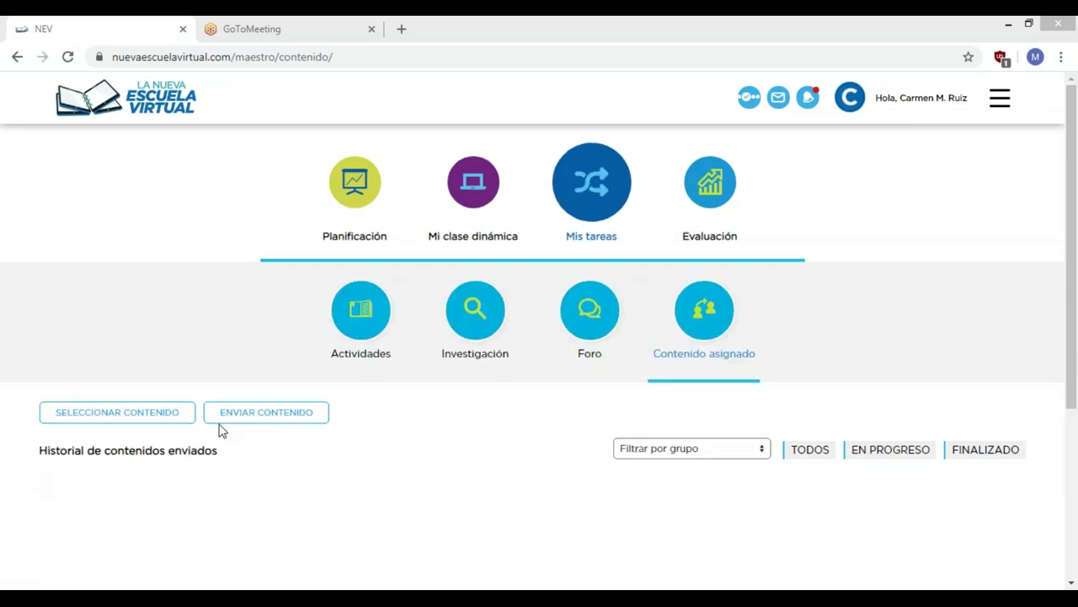
click(147, 420)
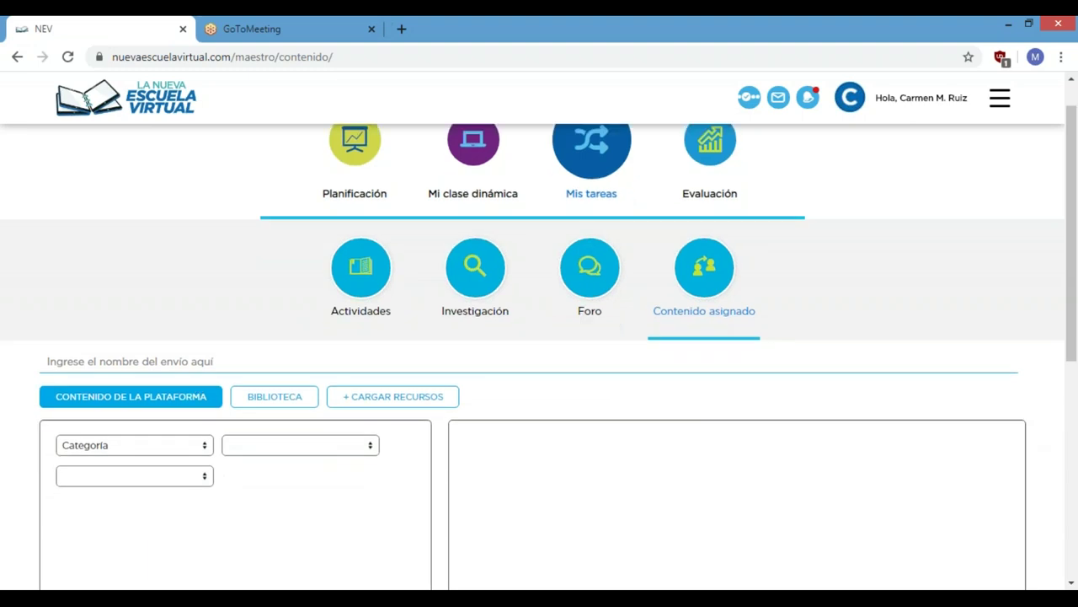
- Name the content assignment "Galería de la Clasificación de las palabras"
scroll(335, 413, down, 2)
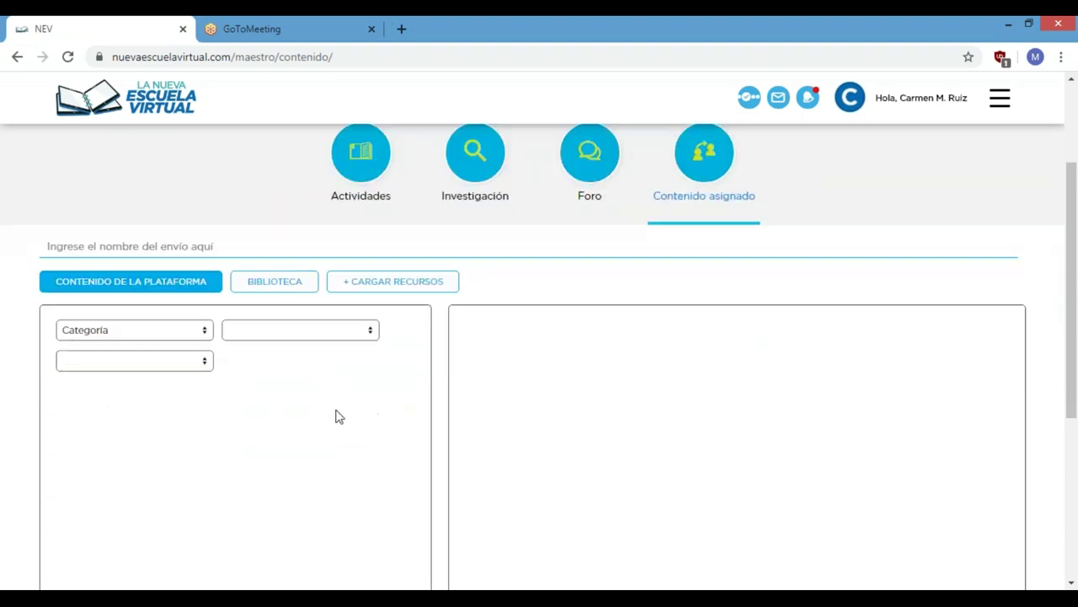
click(138, 241)
text(G)
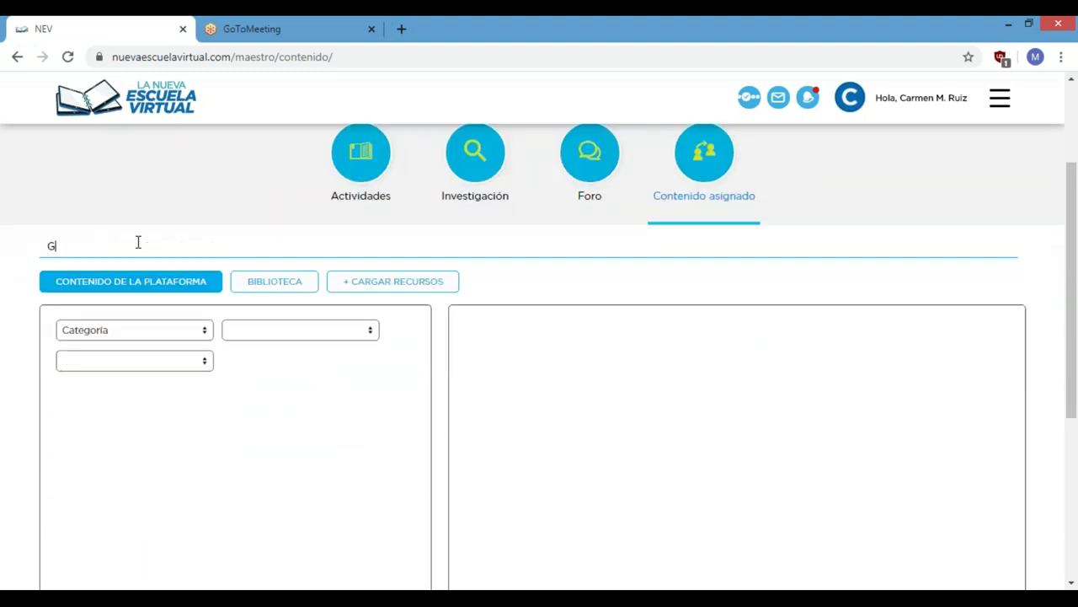
text(alería del te)
key(BackSpace)
key(BackSpace)
text(la Clasificac)
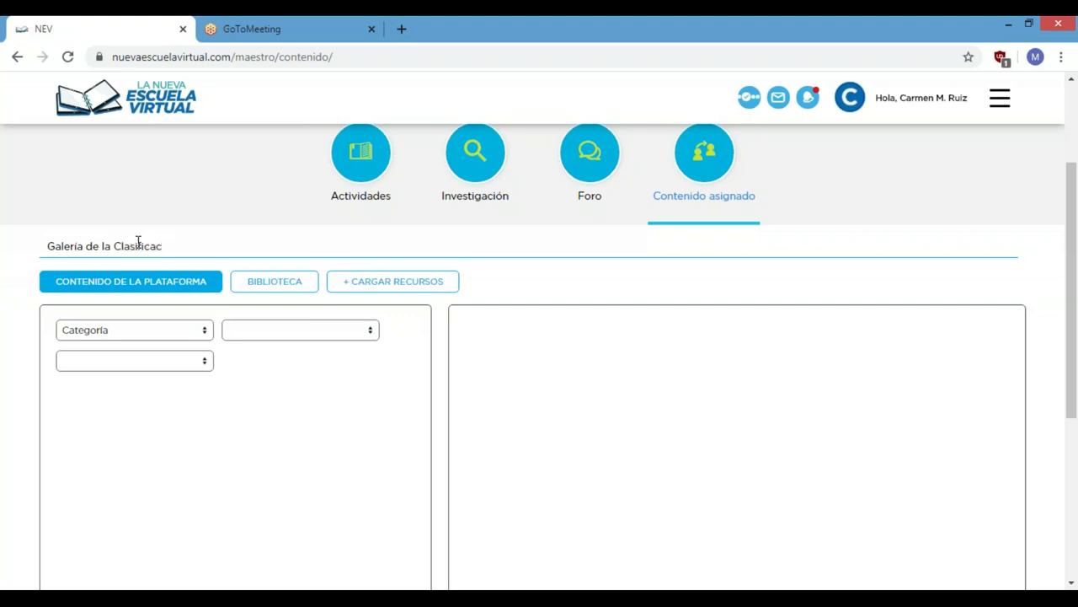
text(ión de las palabras)
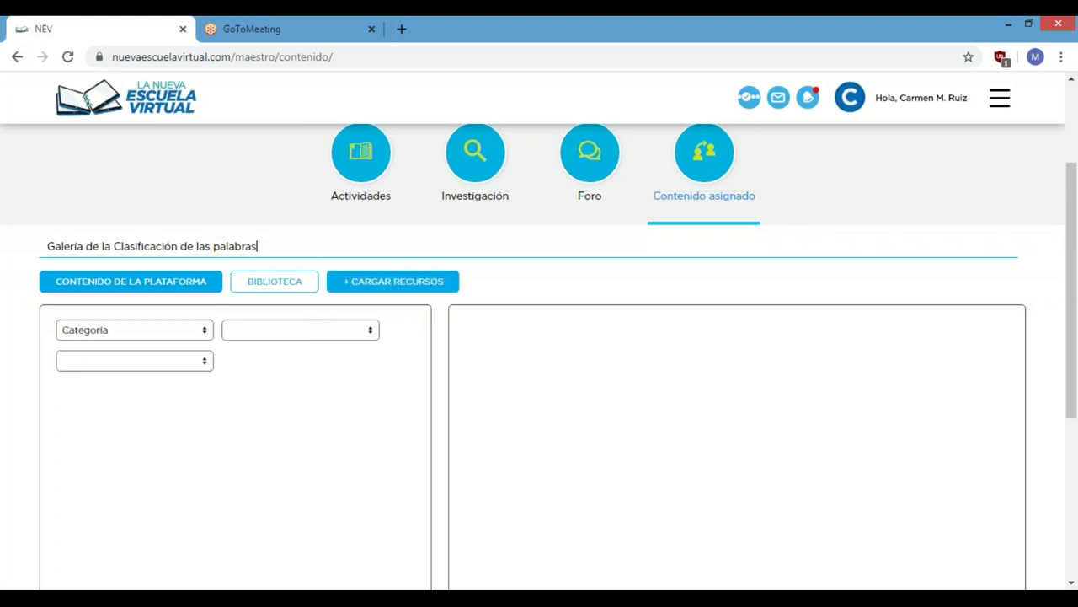
- Begin loading a new resource as a link (Enlace) and set its category to Español
click(393, 281)
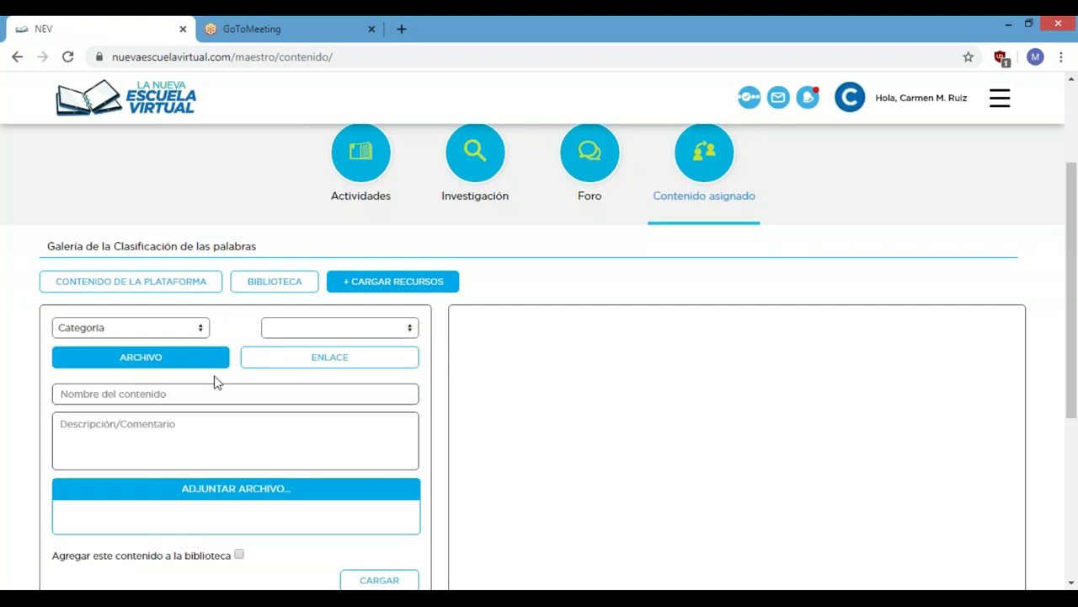
click(289, 358)
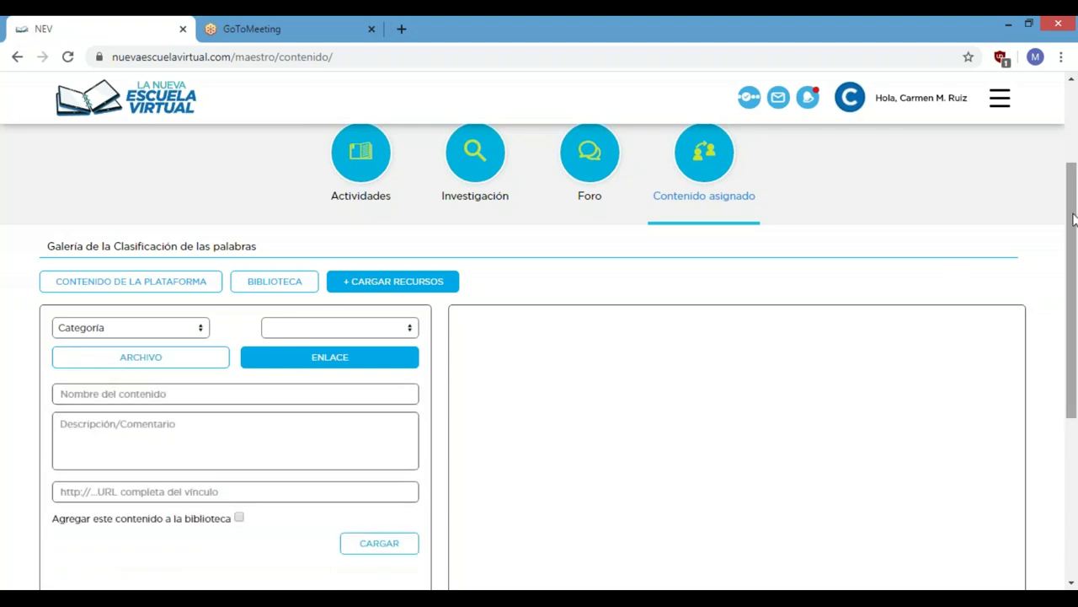
scroll(1075, 223, down, 1)
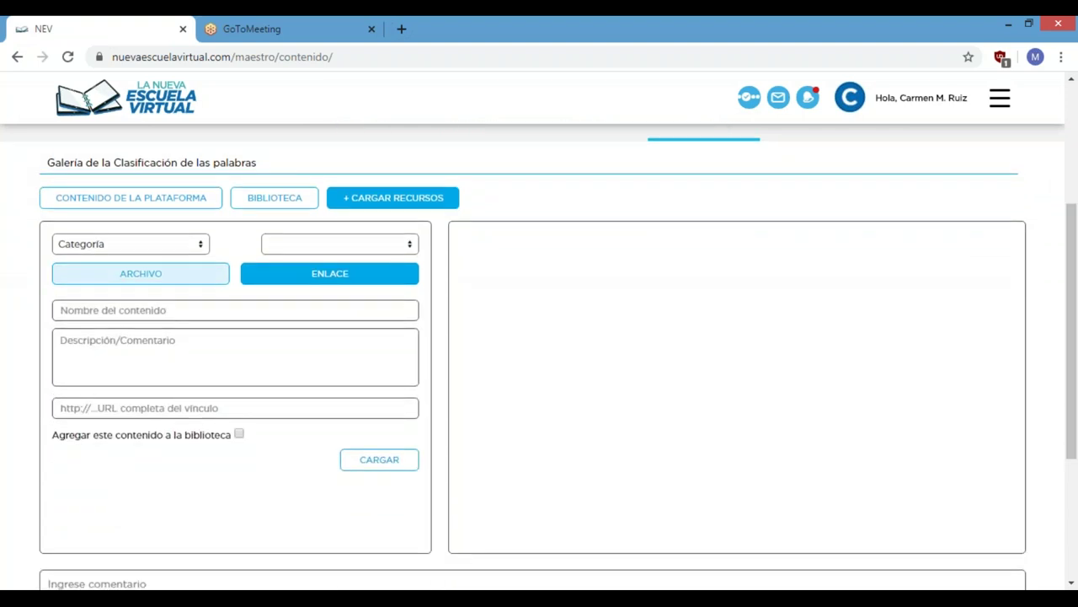
click(145, 247)
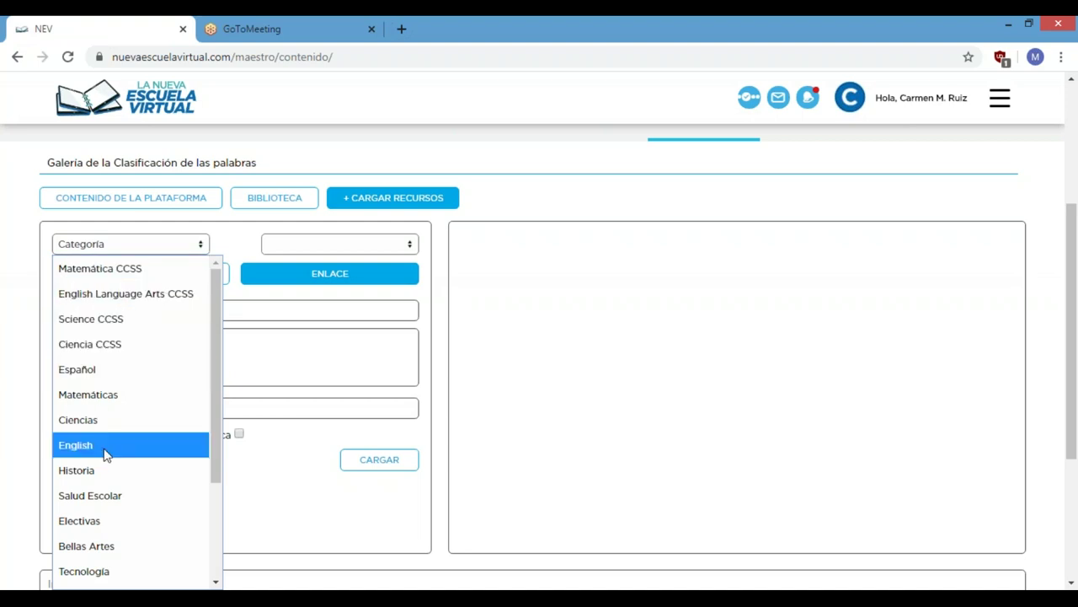
key(e)
key(s)
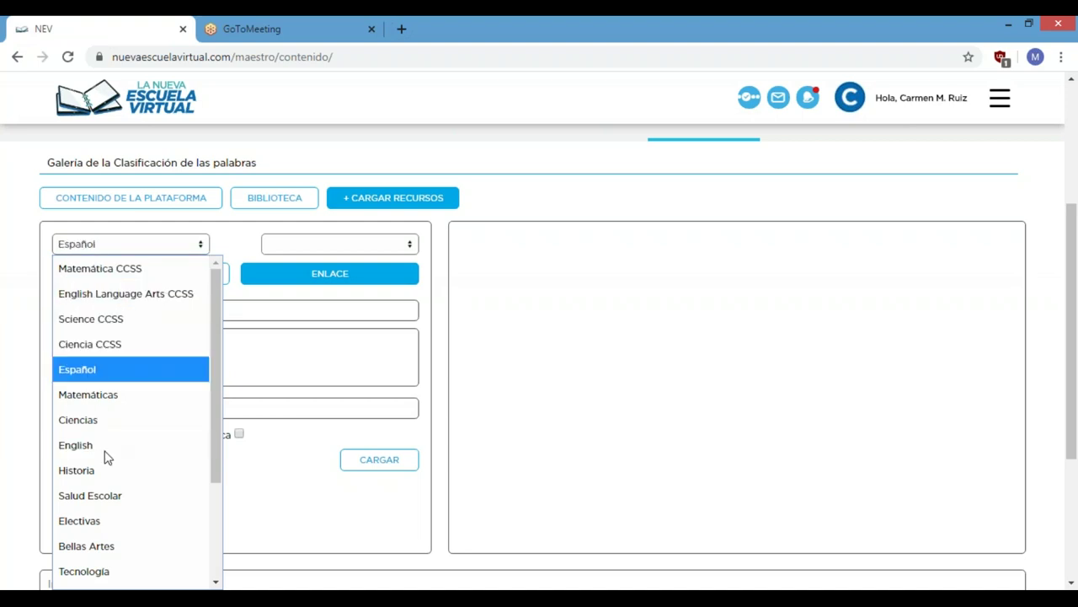
click(101, 378)
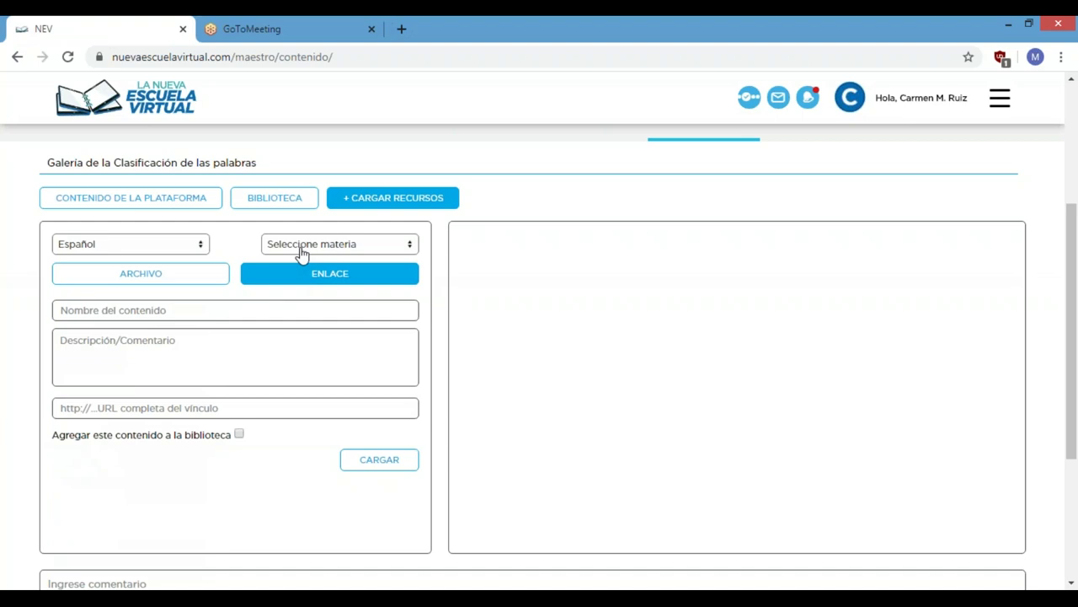
- Set the link's subject to Español 4 and name the content "Enlace de una galería"
click(301, 253)
click(308, 422)
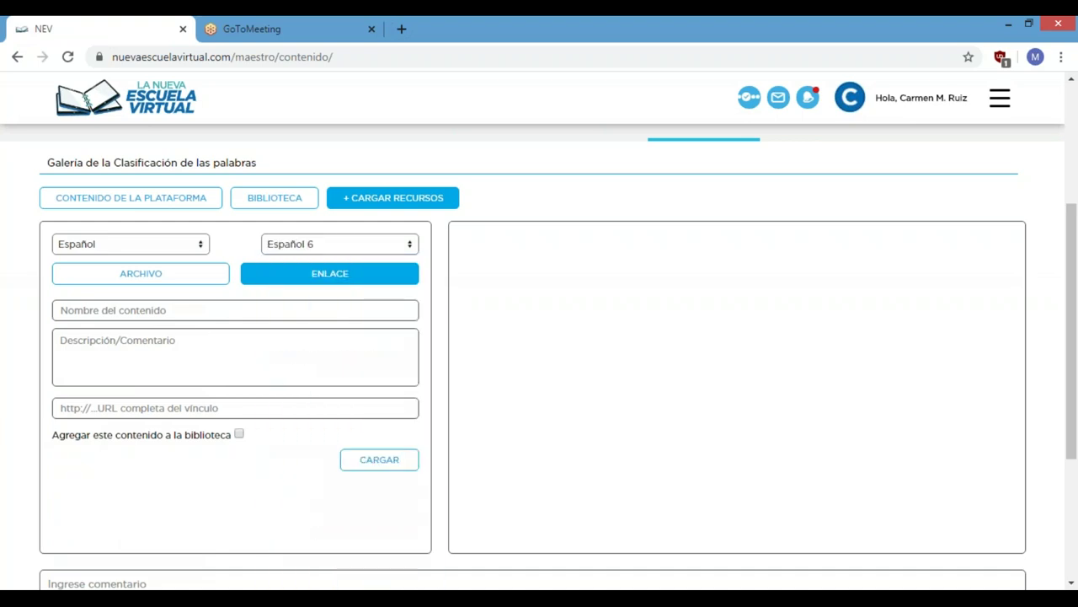
click(202, 275)
click(316, 246)
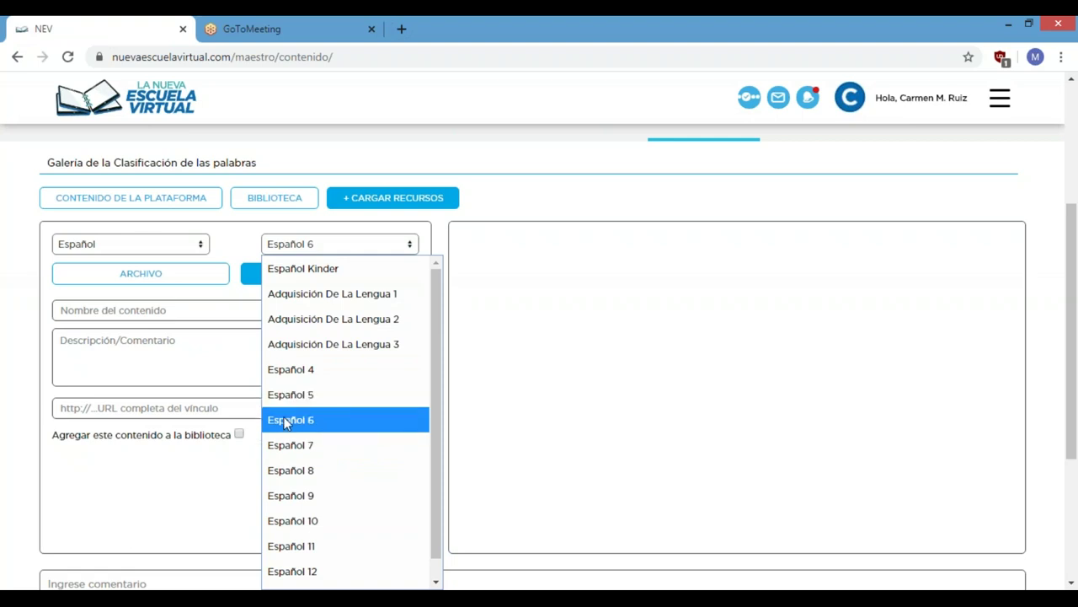
click(290, 369)
click(128, 316)
text(Enlace de una galería)
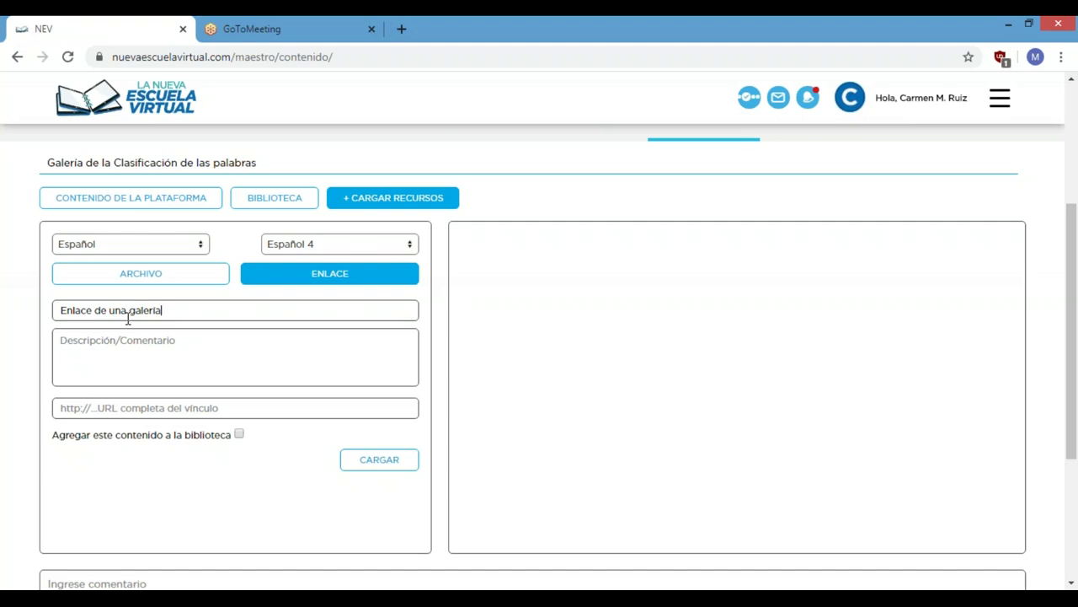
right_click(122, 411)
click(88, 434)
right_click(92, 411)
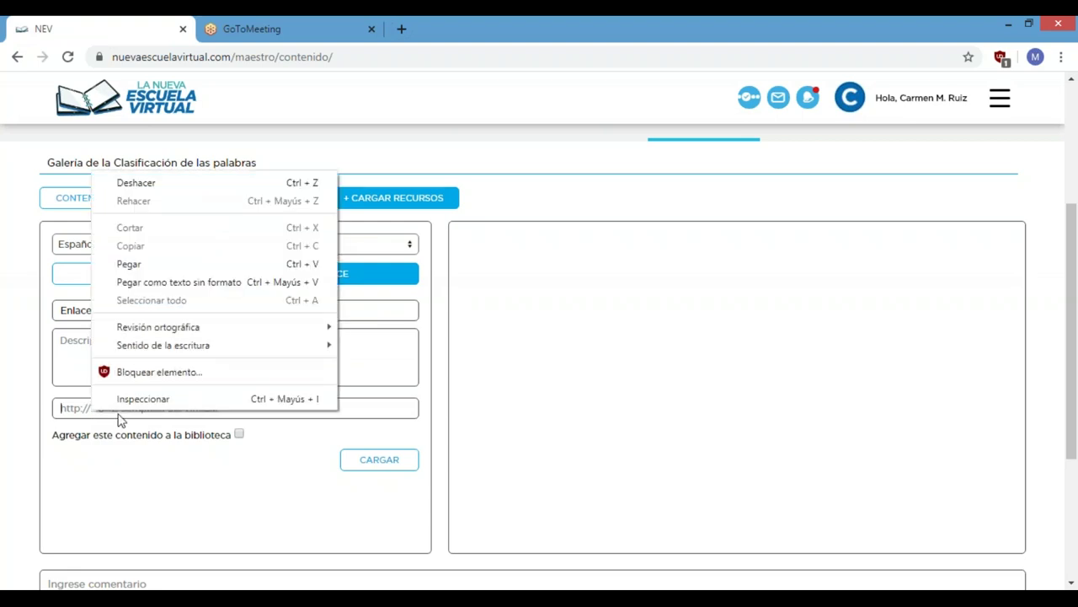
click(129, 485)
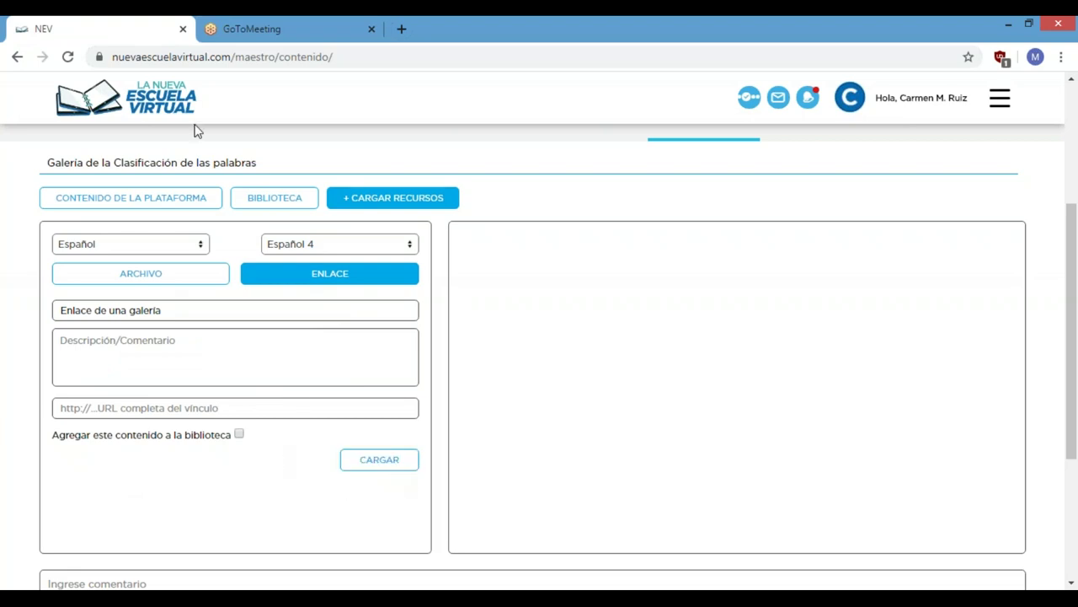
drag(368, 59, 72, 123)
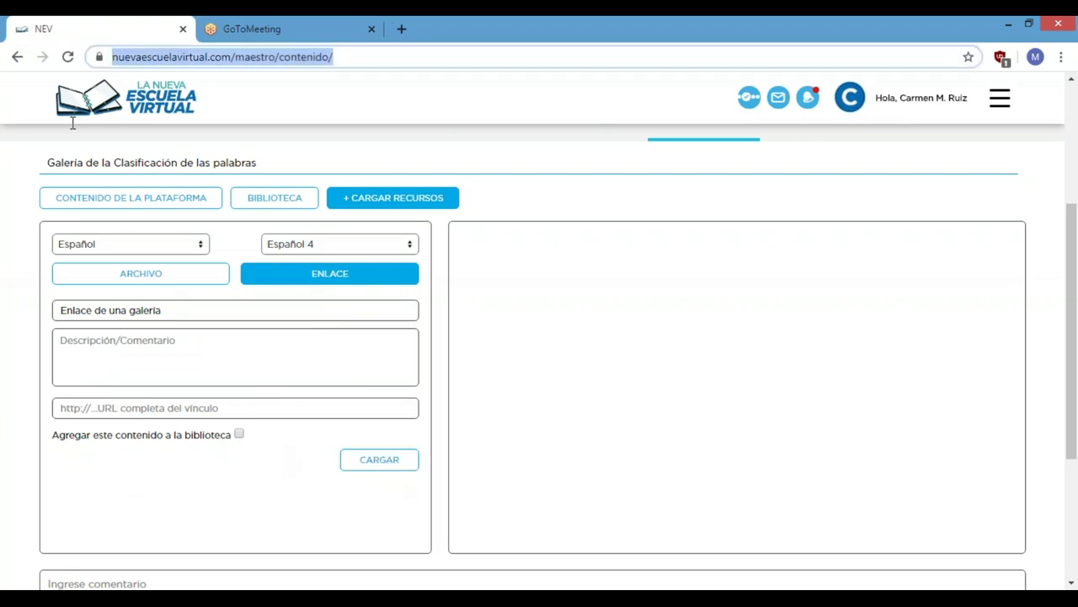
right_click(145, 58)
click(186, 118)
right_click(83, 413)
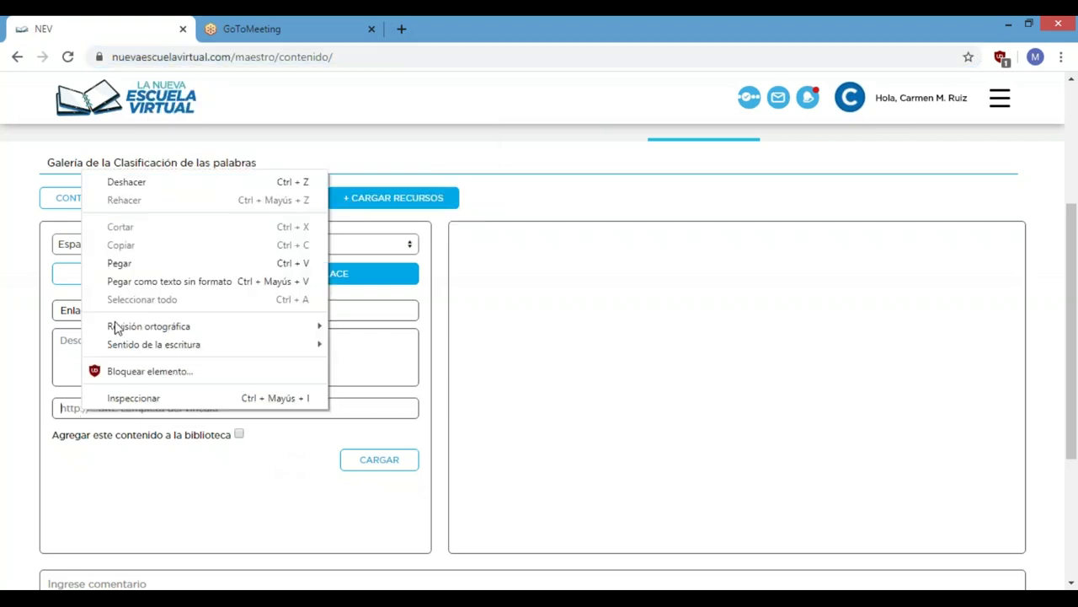
click(137, 262)
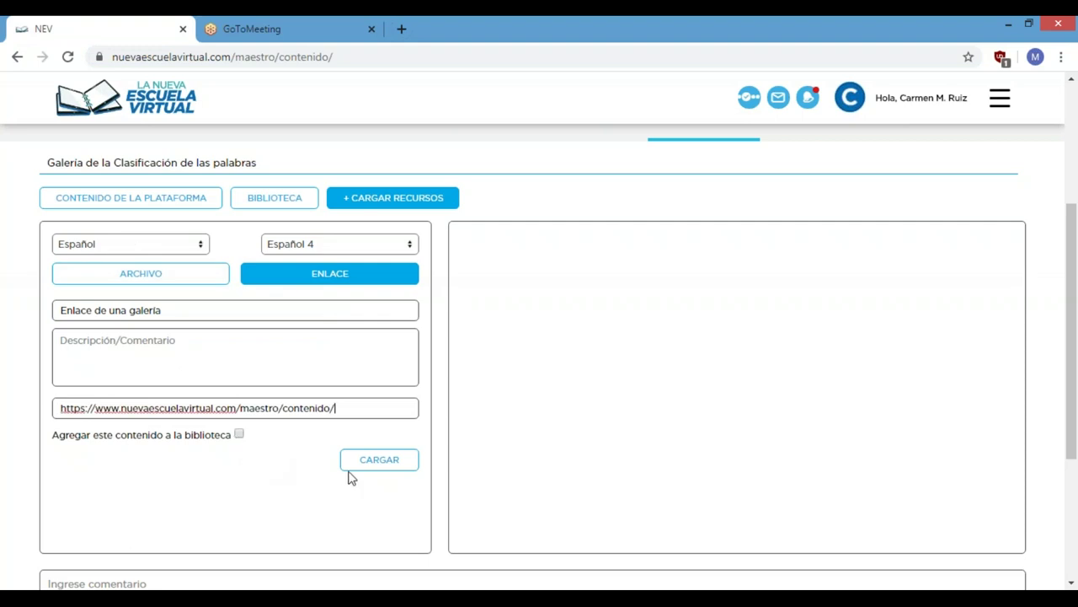
- Describe the link as "Explorar sobre el tema" and load it into the assignment
click(240, 356)
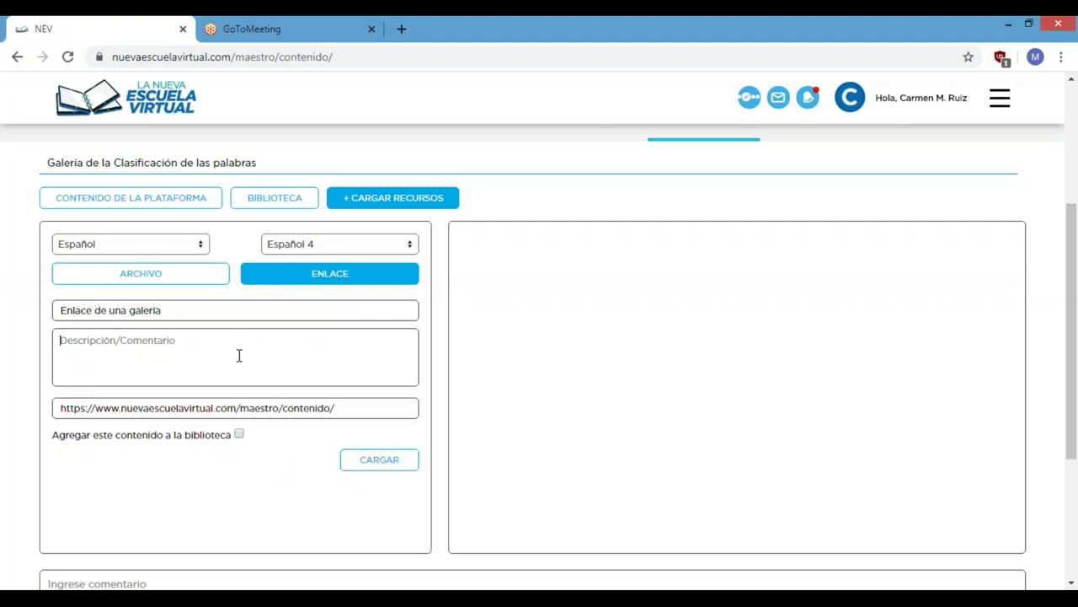
text(Expl)
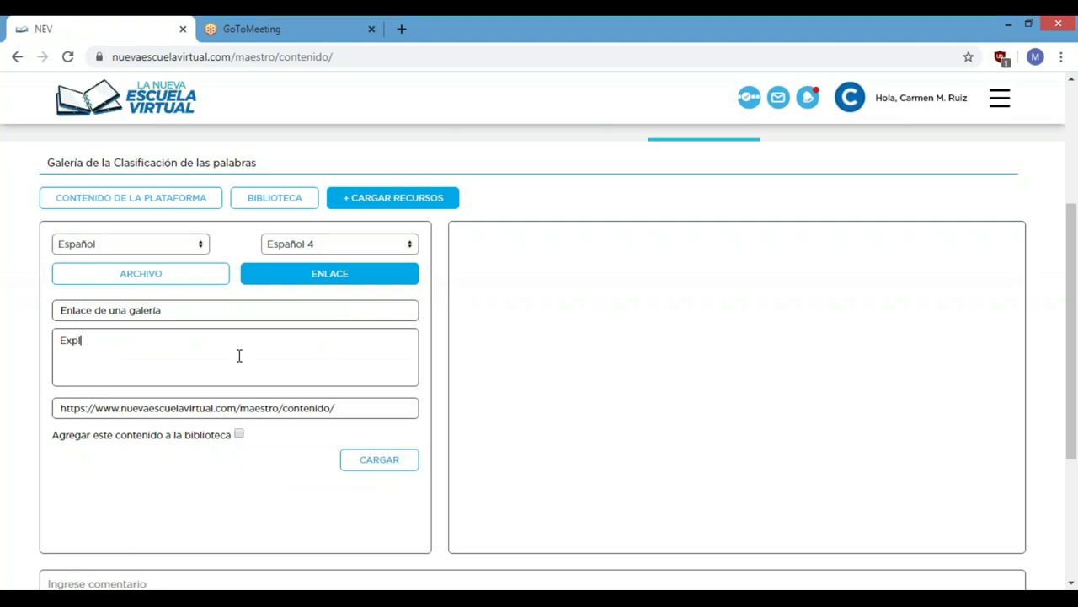
text(orar sobre el tema)
click(412, 467)
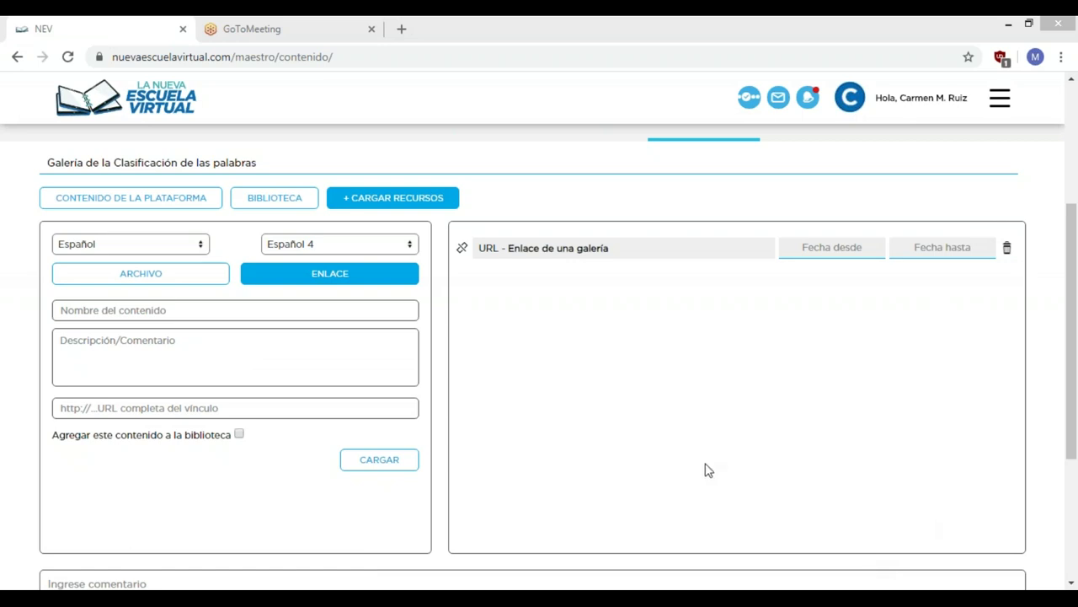
- Check the Biblioteca source's subject and grade filters, keeping Todas las materias and Todos los grados selected
click(277, 206)
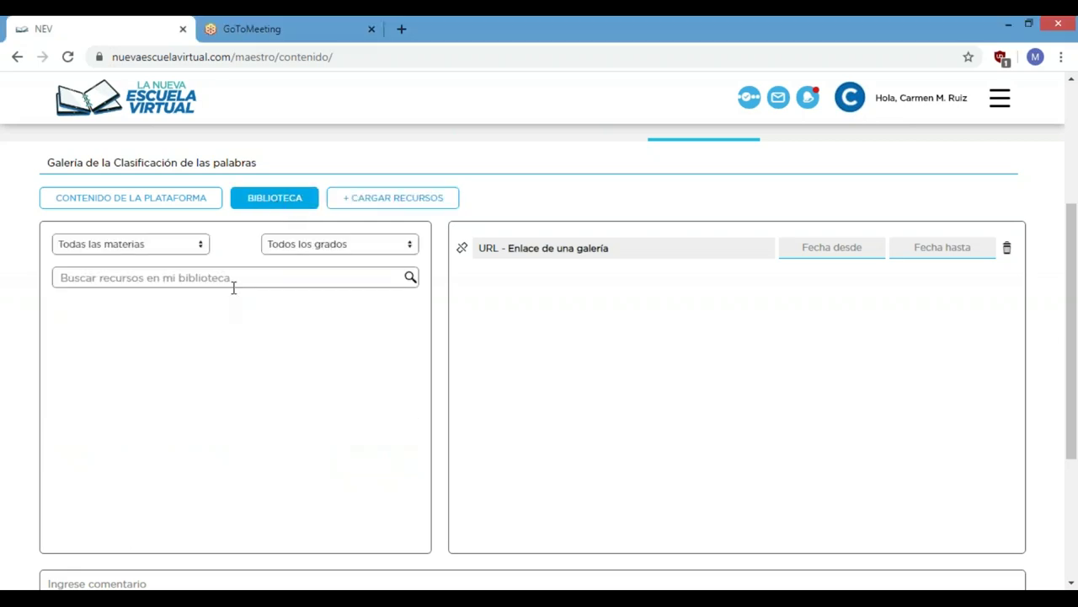
click(196, 245)
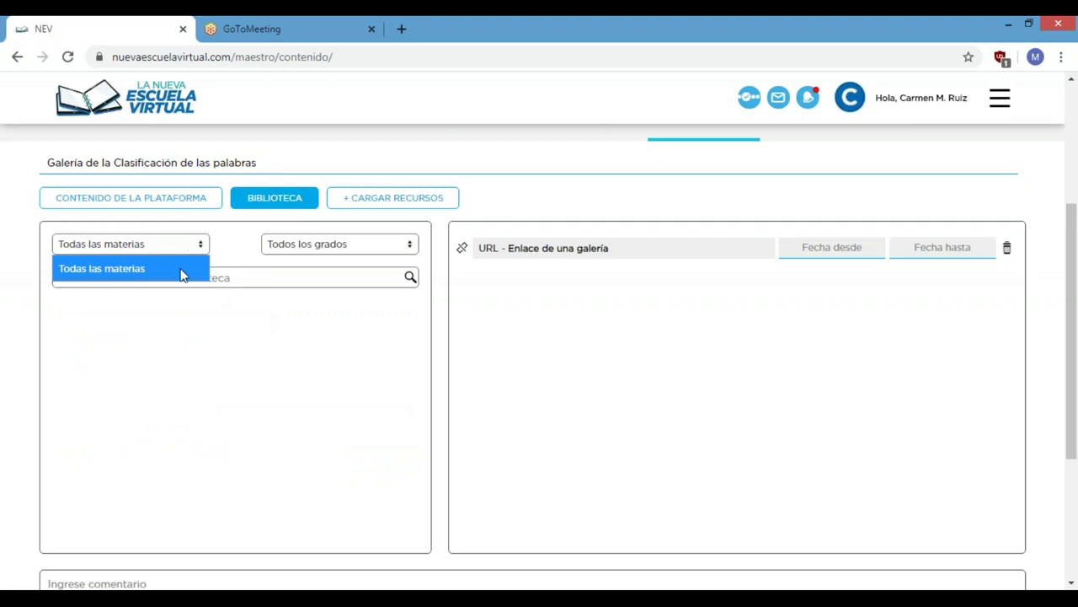
click(180, 271)
click(326, 251)
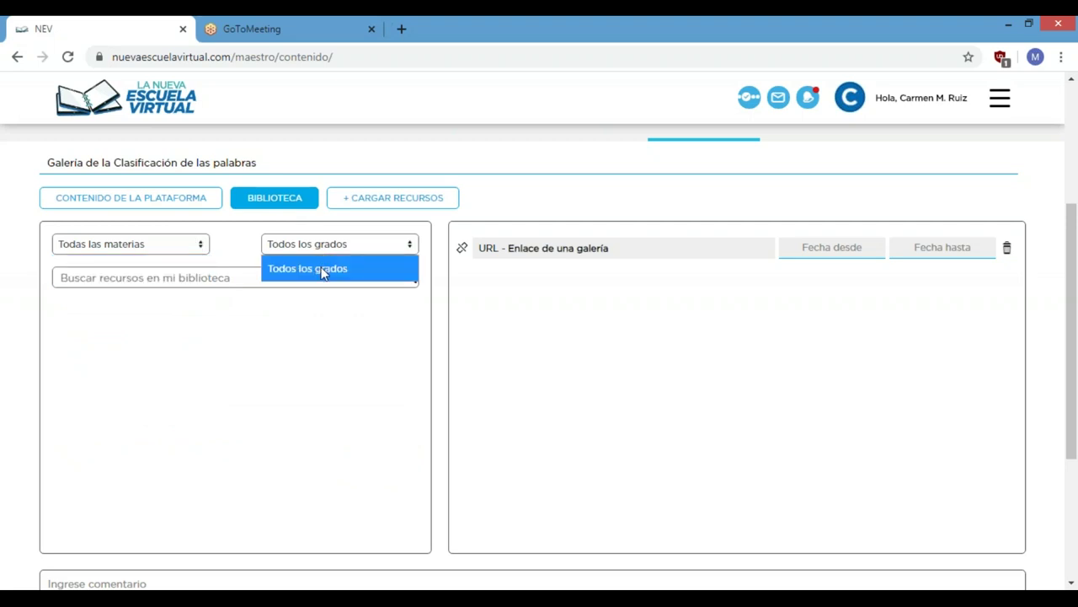
click(320, 269)
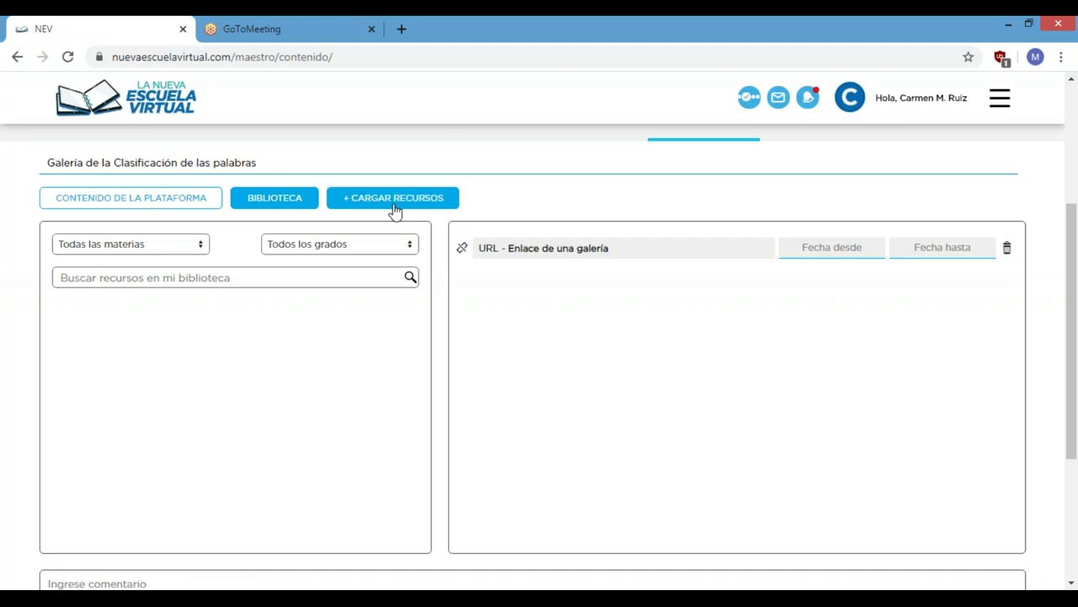
scroll(396, 211, down, 1)
scroll(396, 211, up, 1)
scroll(396, 211, down, 2)
scroll(396, 211, up, 3)
scroll(396, 210, up, 1)
scroll(396, 210, down, 2)
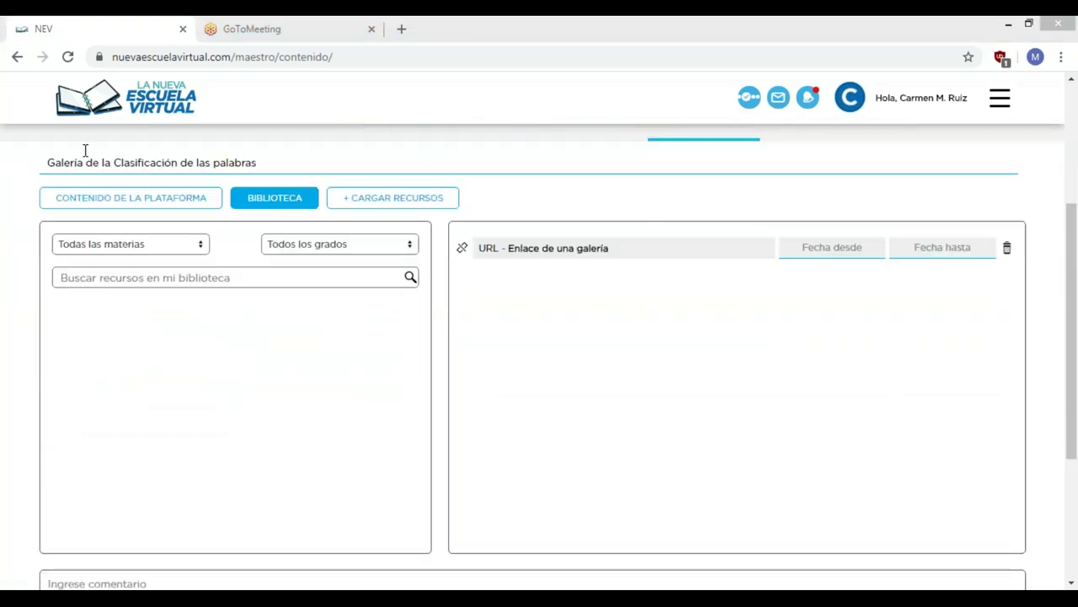
- Leave the content assignment form and open Actividades under Mis tareas
click(18, 56)
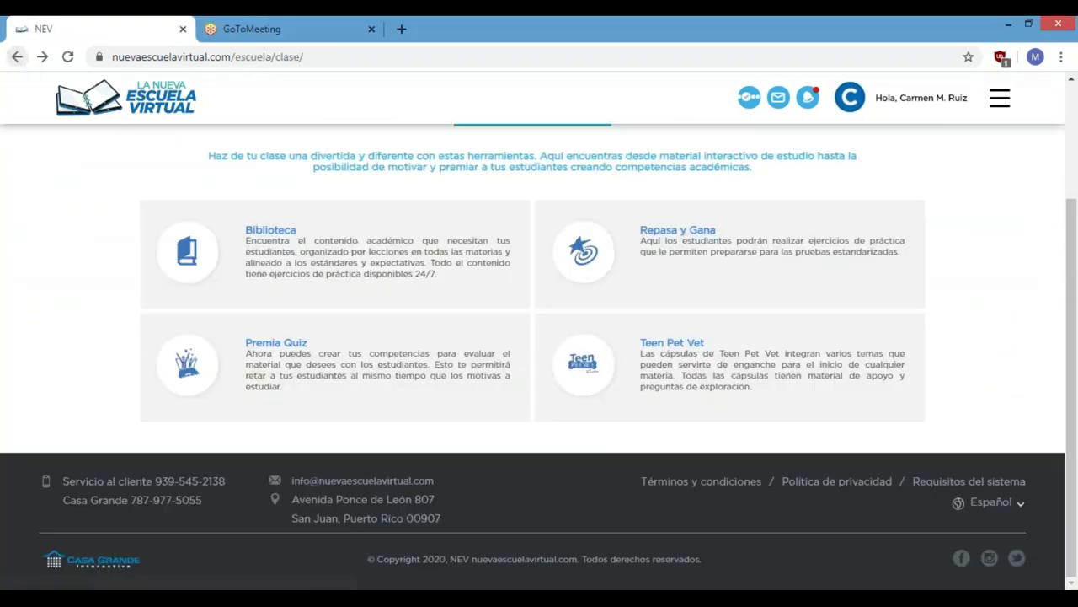
scroll(547, 236, up, 2)
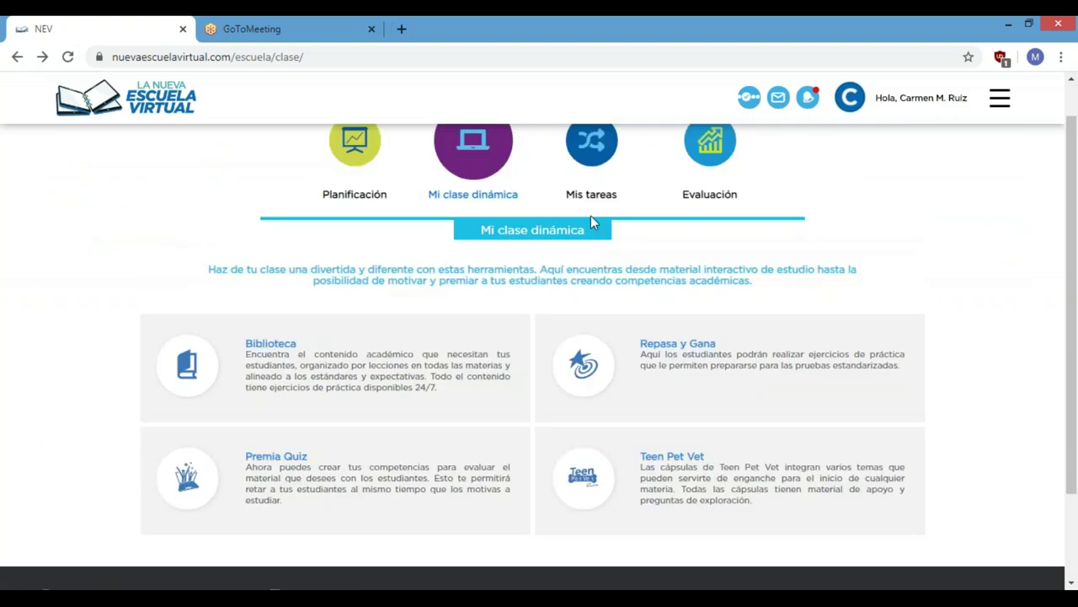
click(591, 211)
scroll(441, 306, down, 2)
click(348, 291)
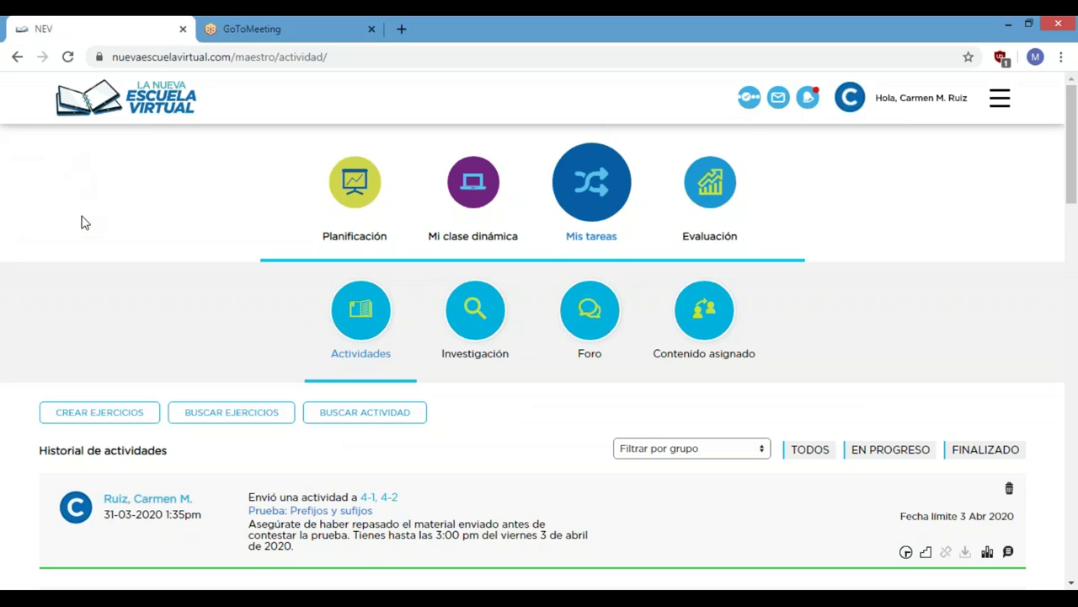
- Filter the activity history by group 6-1 and look through its assigned activities
scroll(123, 225, down, 1)
scroll(122, 226, down, 3)
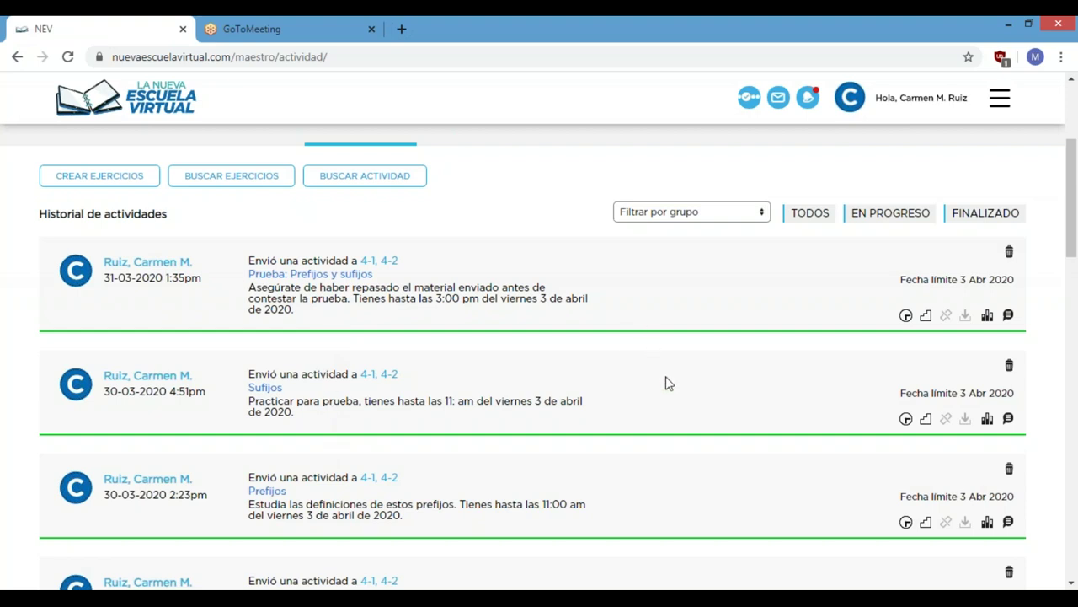
click(673, 216)
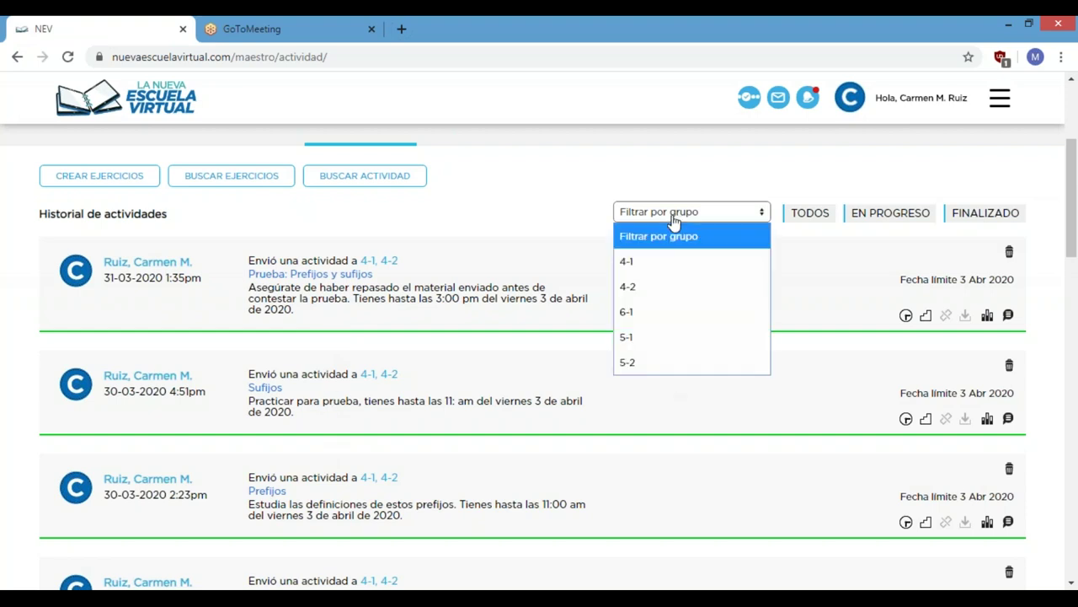
click(654, 308)
scroll(640, 305, down, 3)
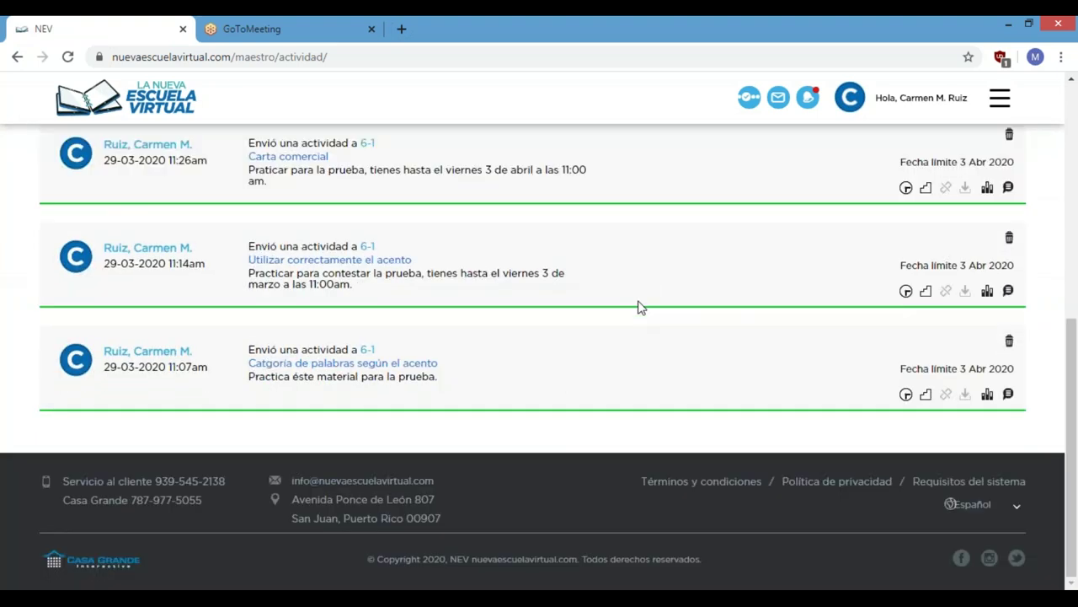
- Switch the activity history filter to group 5-1 and look through that group's activities
scroll(638, 307, up, 5)
click(640, 375)
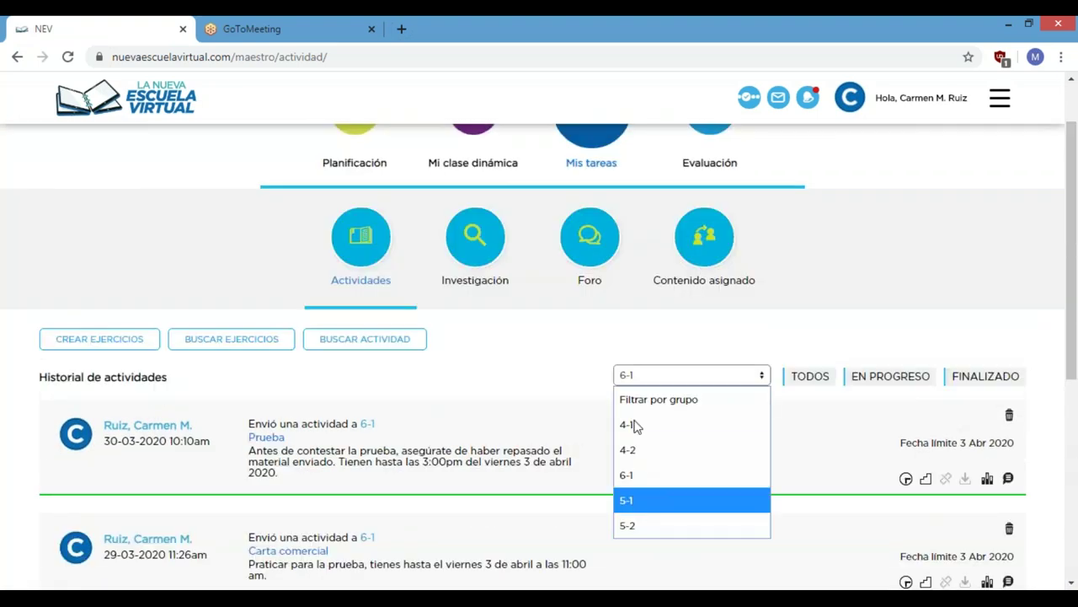
key(Return)
scroll(638, 411, down, 5)
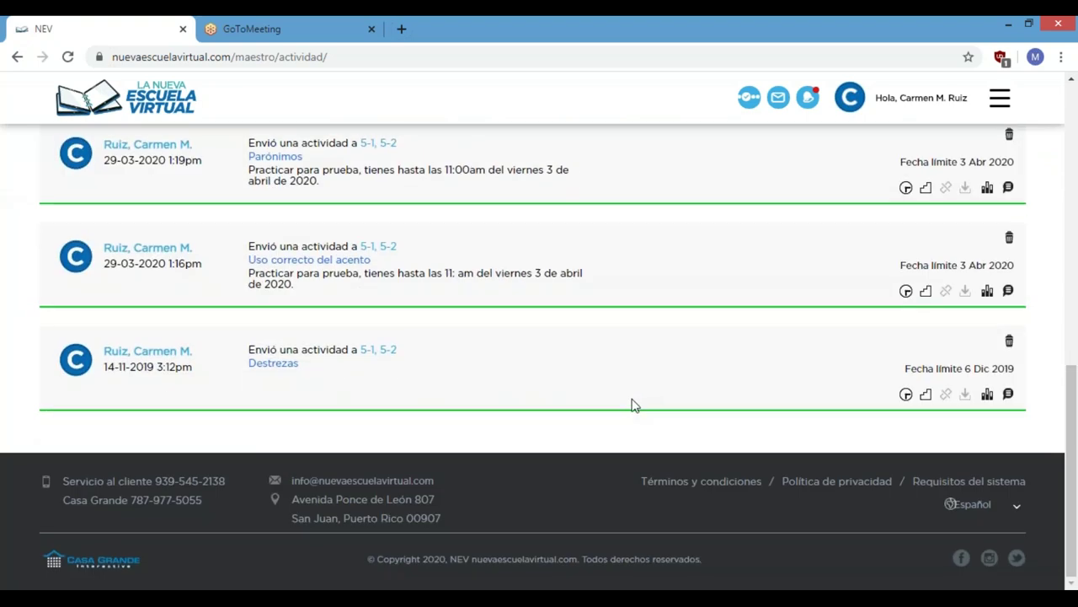
- Filter the activity history by group 4-1 and examine the activities sent to it
scroll(635, 396, up, 5)
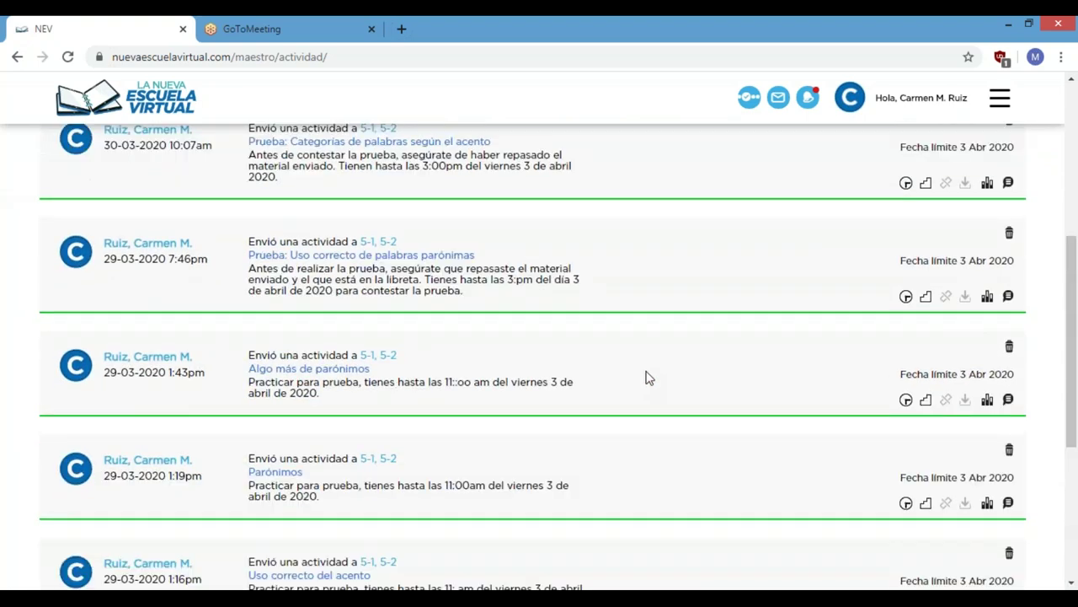
click(640, 394)
click(630, 444)
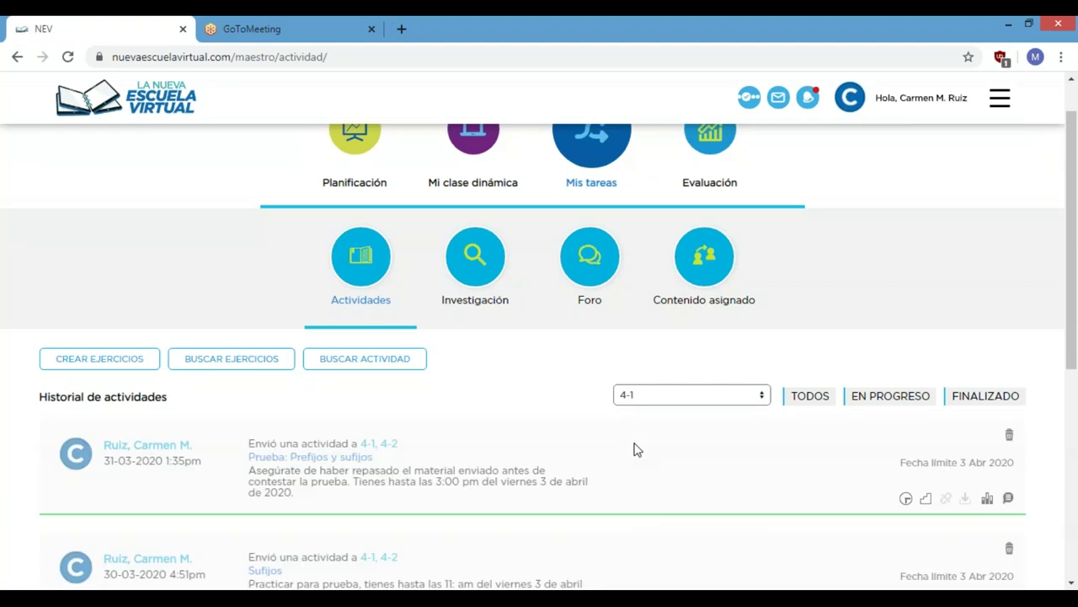
scroll(633, 447, down, 3)
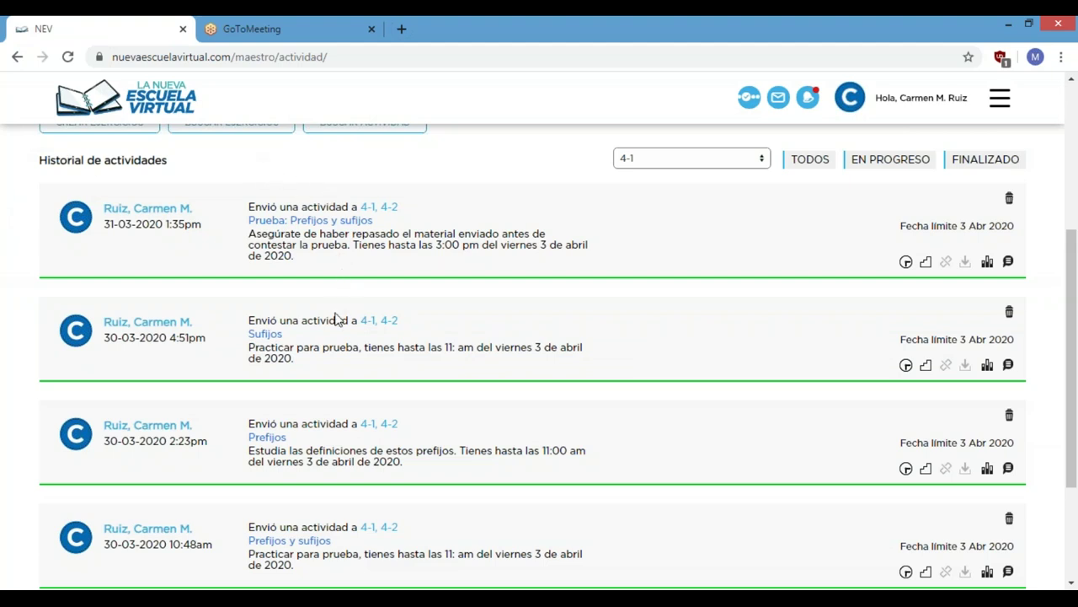
scroll(337, 318, down, 1)
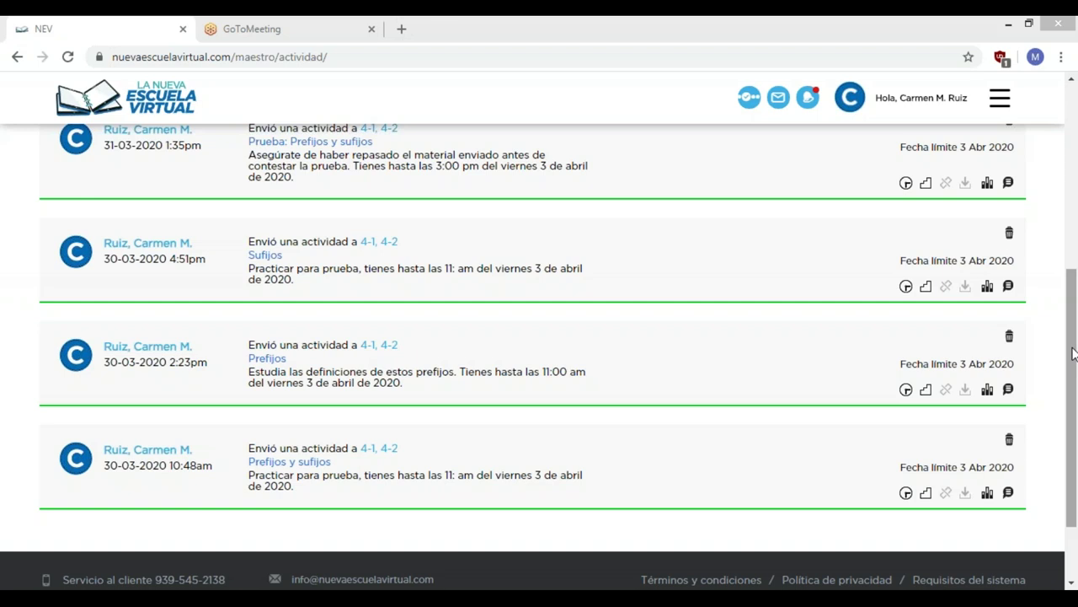
- Open the due-date calendar of Prueba: Prefijos y sufijos and close it without picking a new date
drag(1073, 354, 1073, 311)
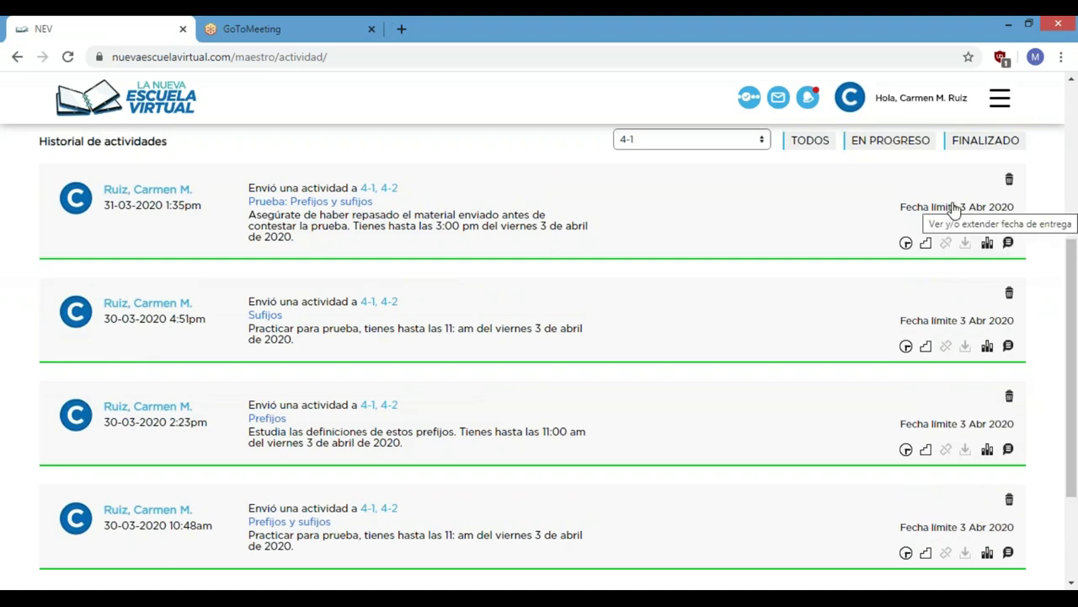
click(956, 209)
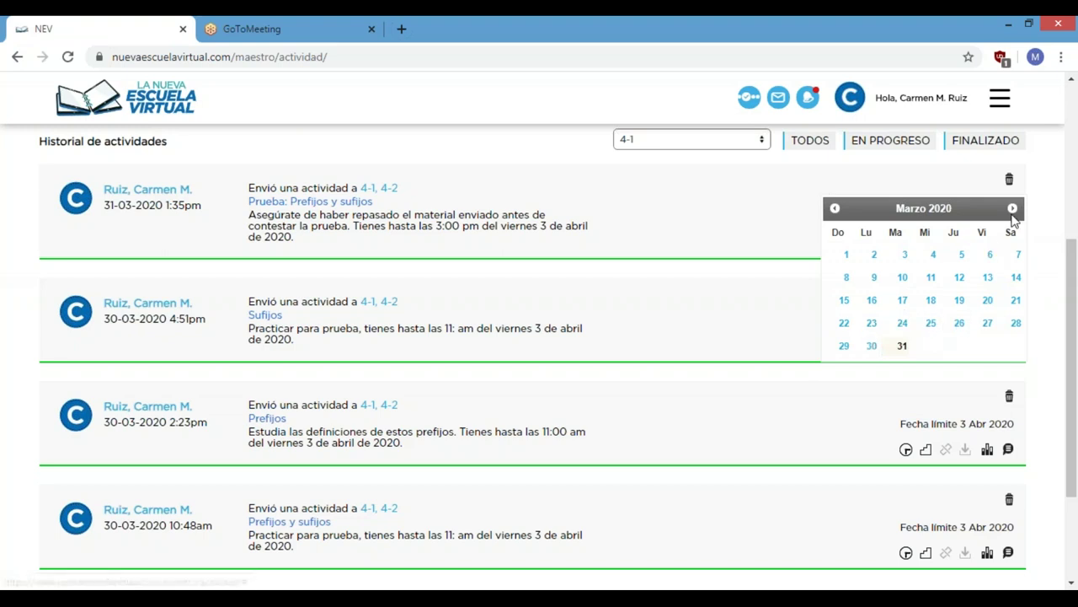
click(774, 208)
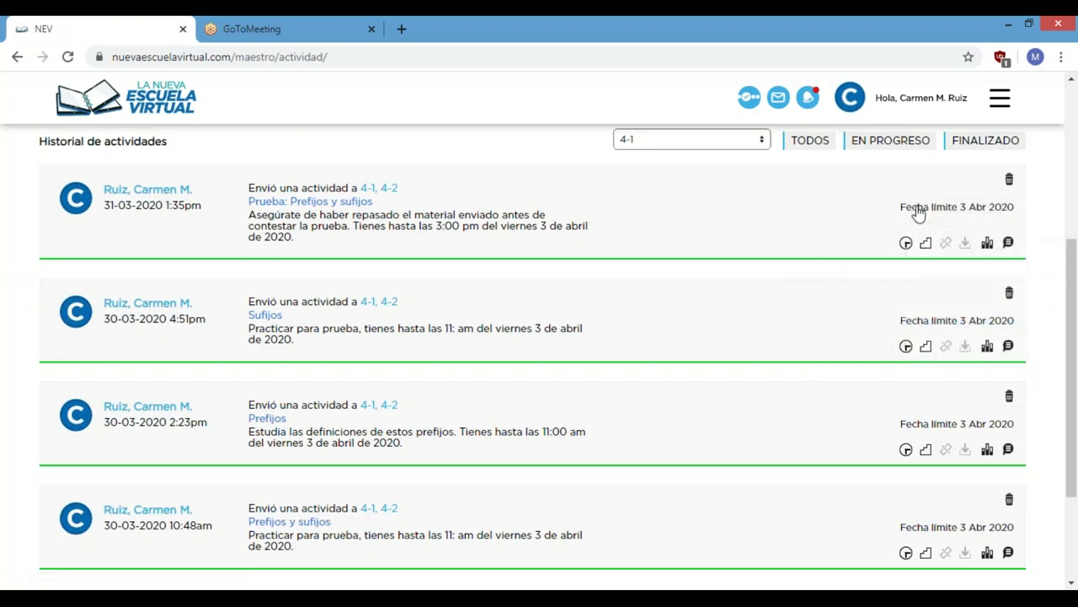
- Check the results by group and member for Prueba: Prefijos y sufijos, then for the Sufijos activity
click(988, 244)
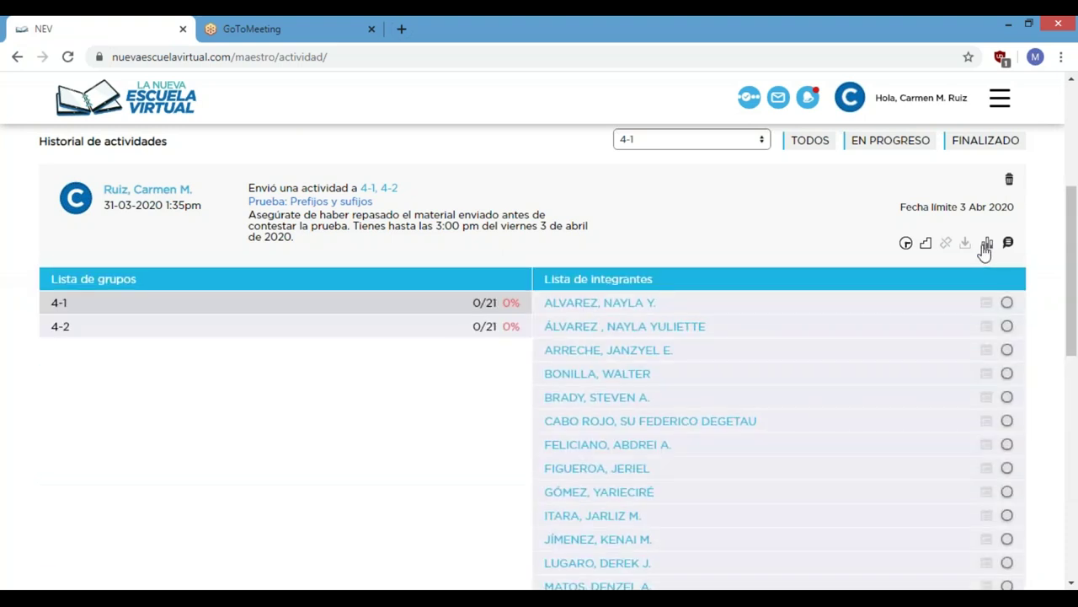
click(985, 245)
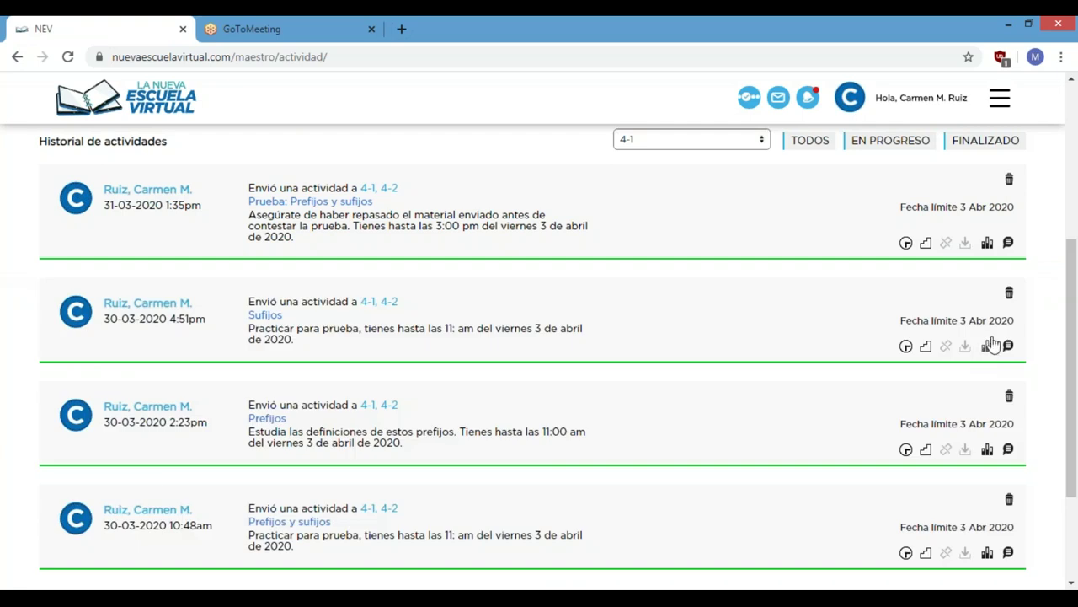
click(989, 345)
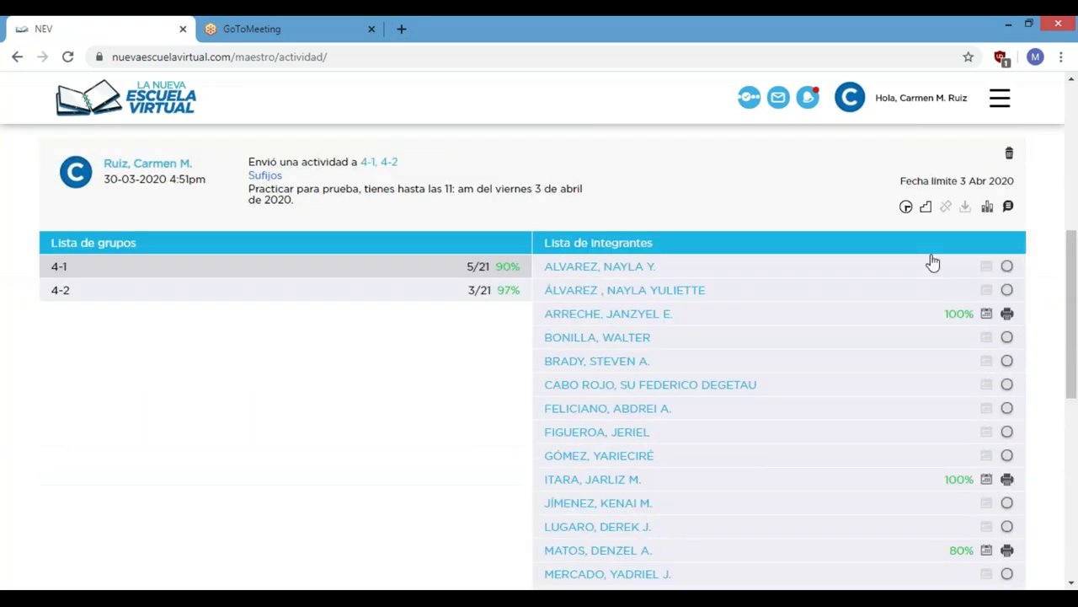
scroll(954, 278, down, 4)
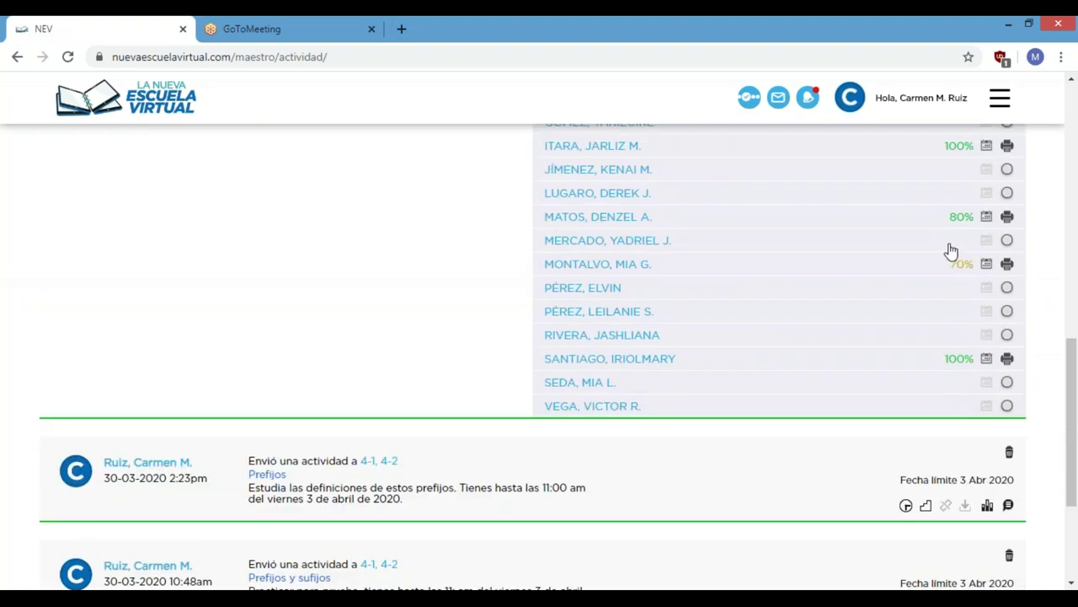
scroll(950, 251, up, 2)
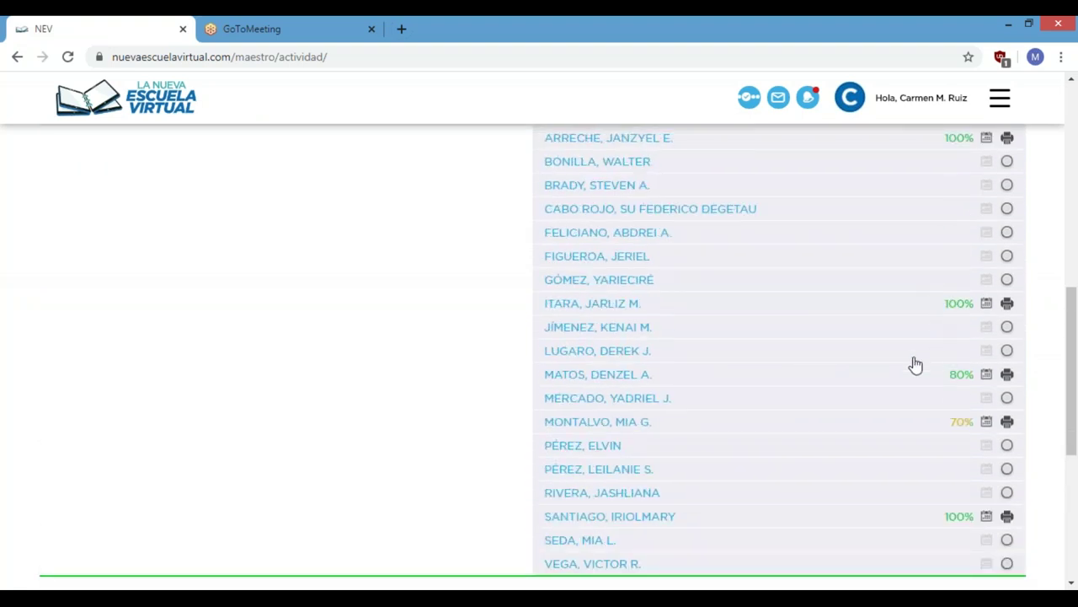
- Review the exercise answers of the student with 80% in Sufijos and return to Actividades under Mis tareas
click(636, 381)
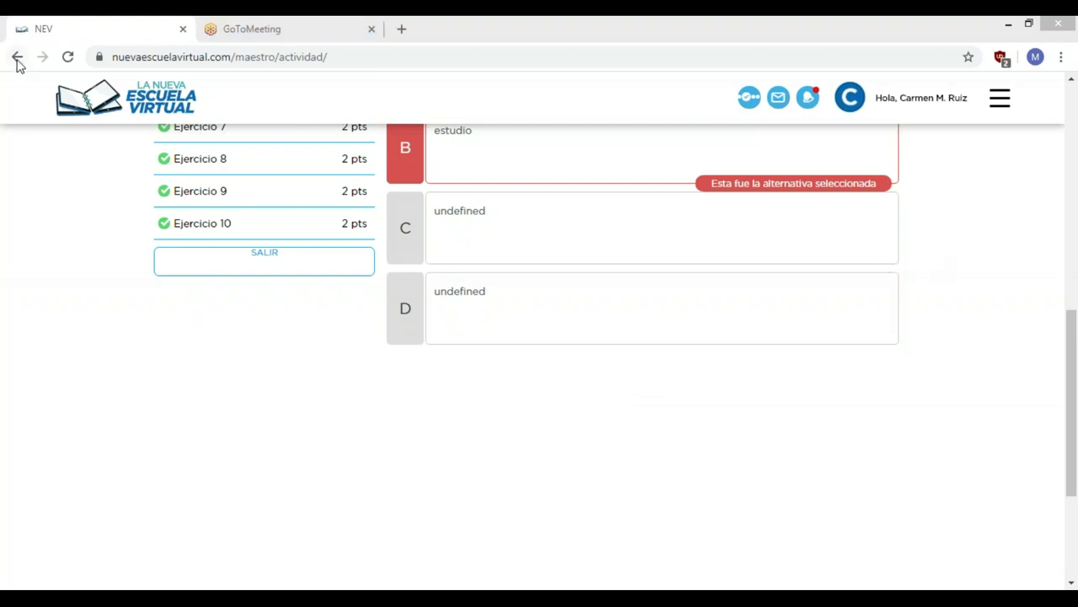
click(45, 86)
click(17, 57)
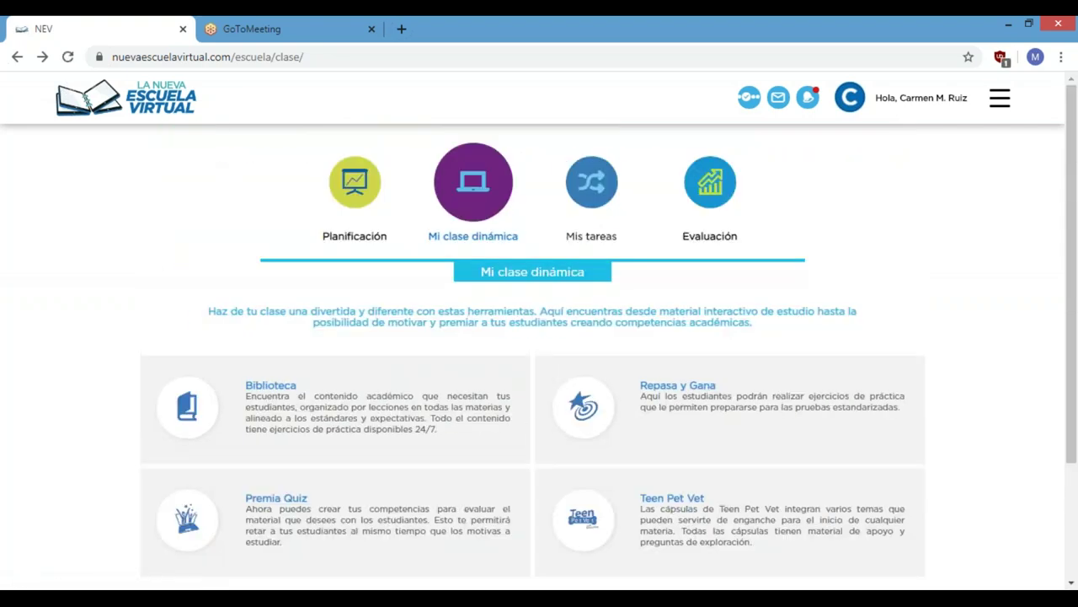
click(371, 446)
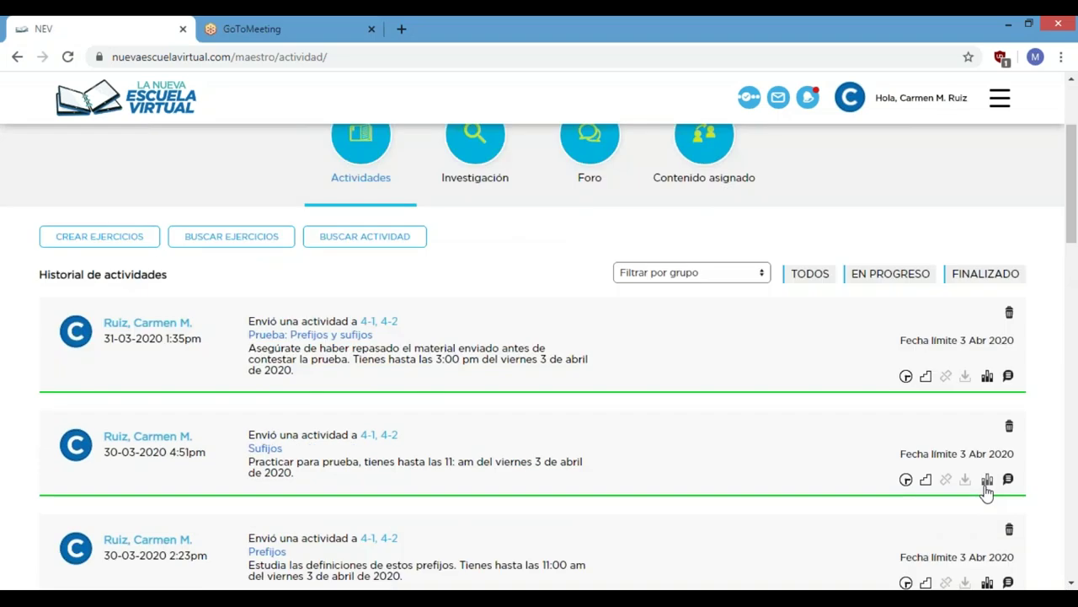
- Reopen the Sufijos results and examine each 4-1 member's score before returning to the start of the history
click(988, 480)
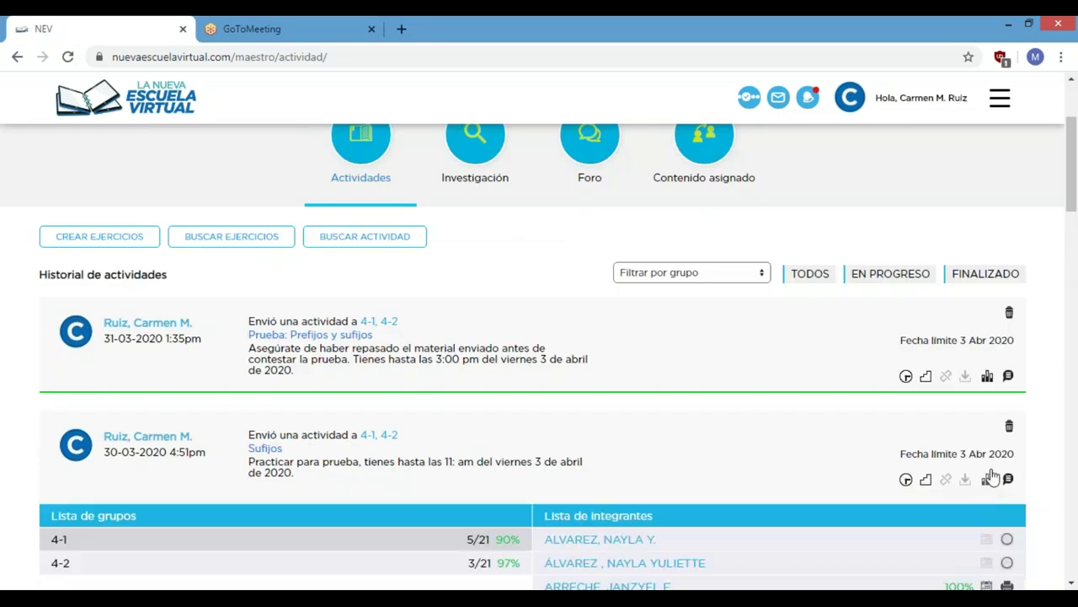
scroll(992, 468, down, 2)
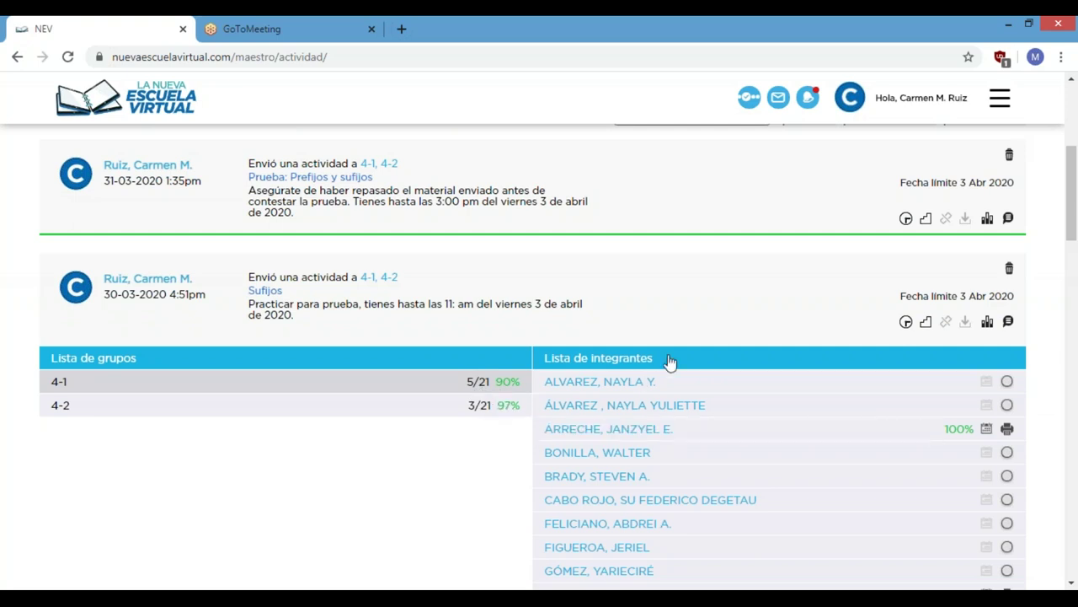
scroll(679, 359, down, 1)
scroll(681, 358, down, 5)
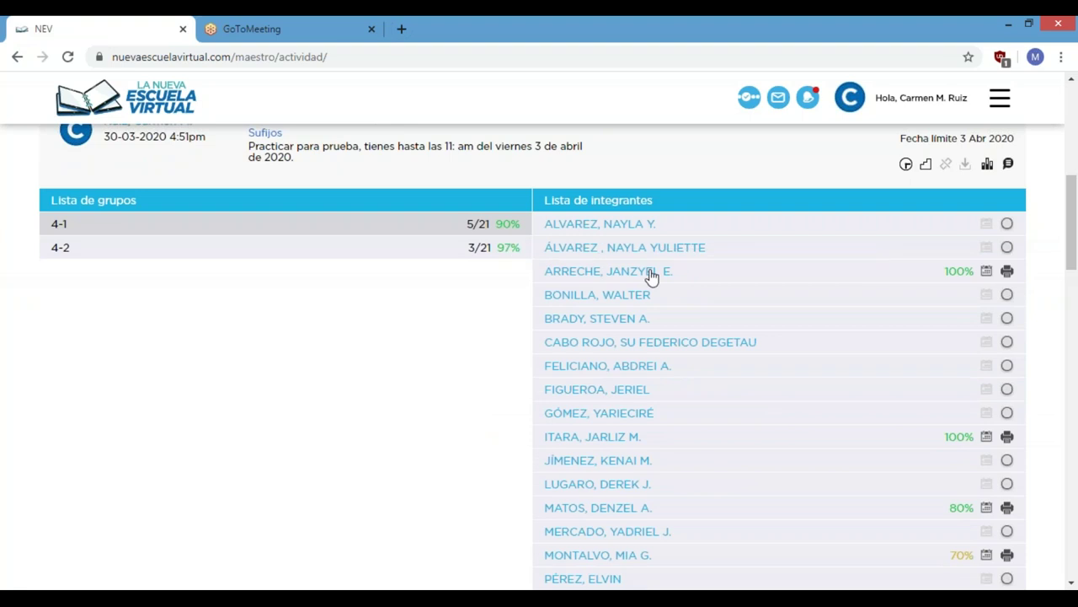
scroll(936, 435, down, 7)
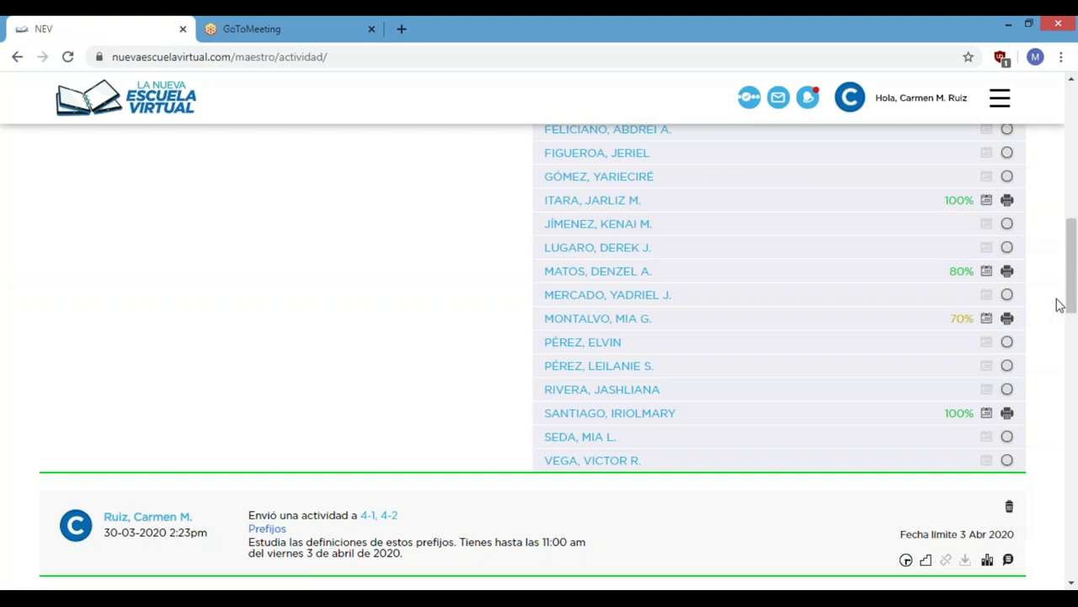
drag(1073, 285, 1075, 126)
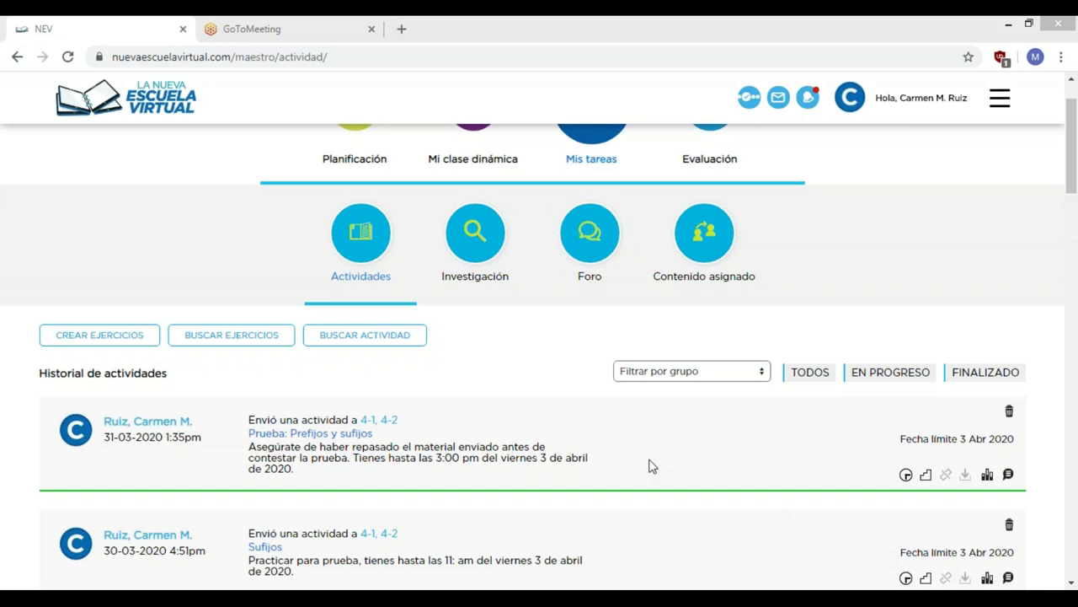
- Open Buscar ejercicios and name the new activity "Refuerzo de destrezas"
click(325, 337)
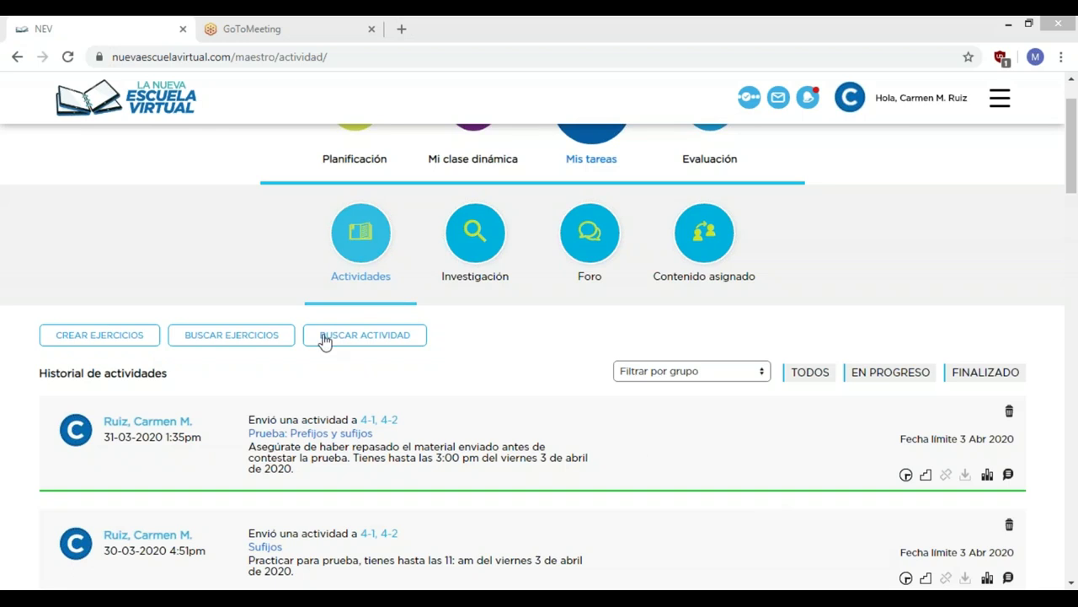
click(200, 339)
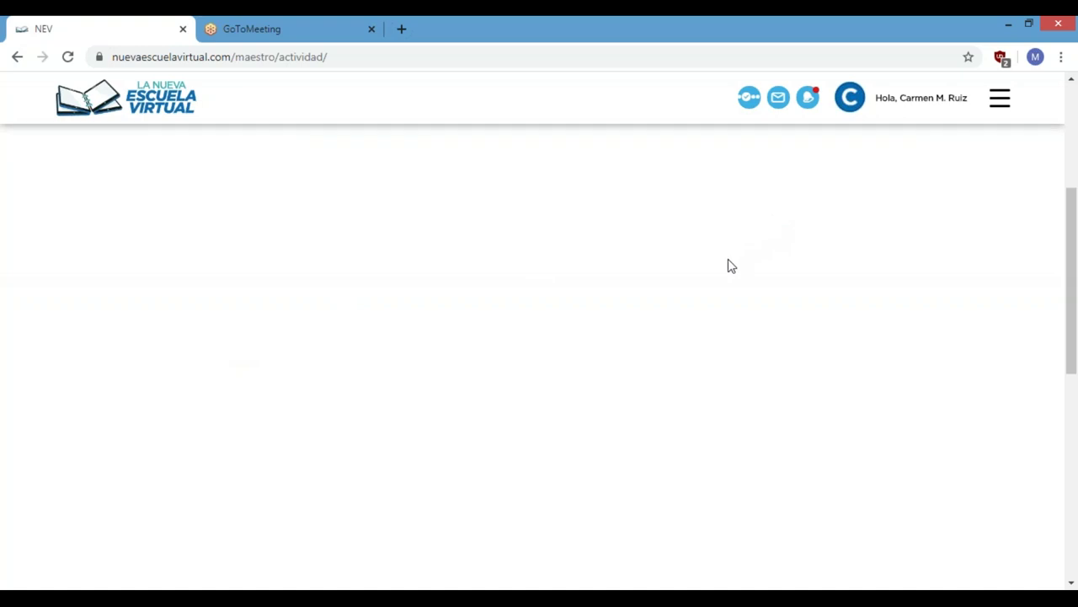
scroll(539, 338, down, 5)
scroll(539, 338, up, 2)
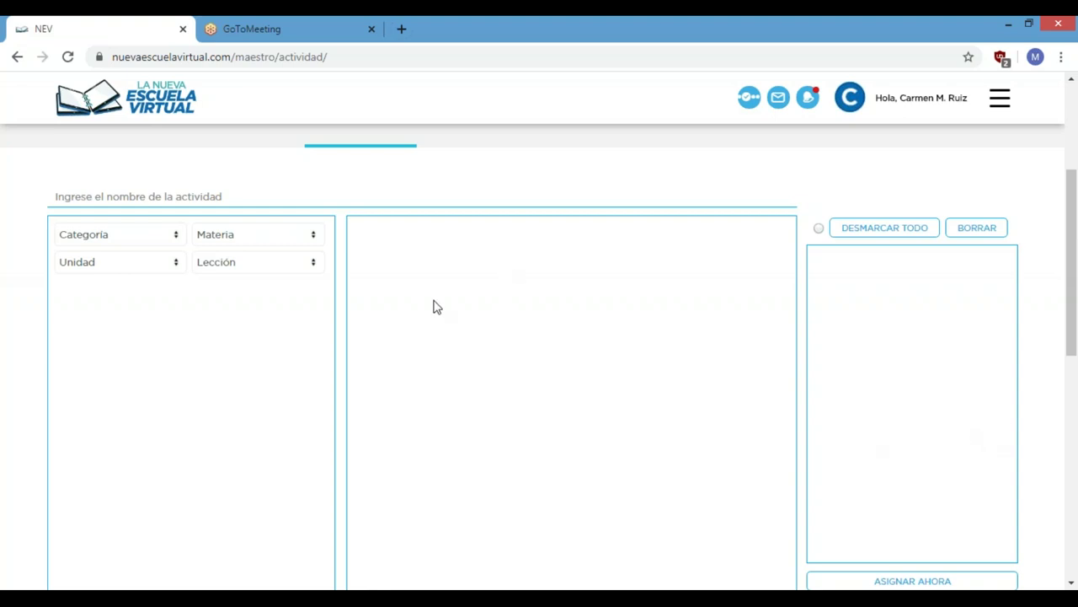
click(183, 197)
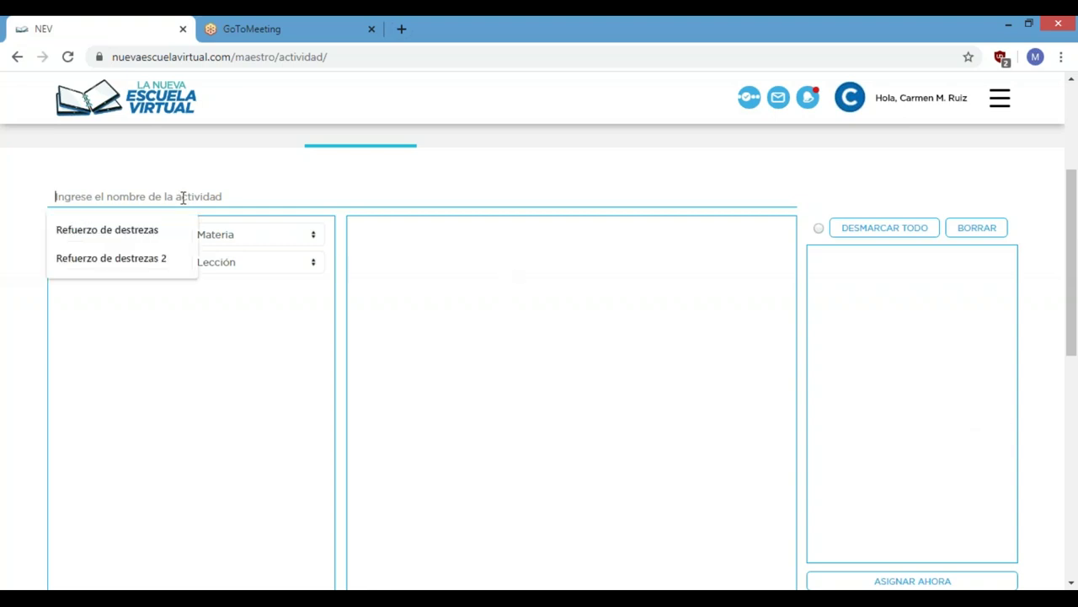
click(177, 236)
- Set the exercise search category to Español and the subject to Español 4
click(171, 236)
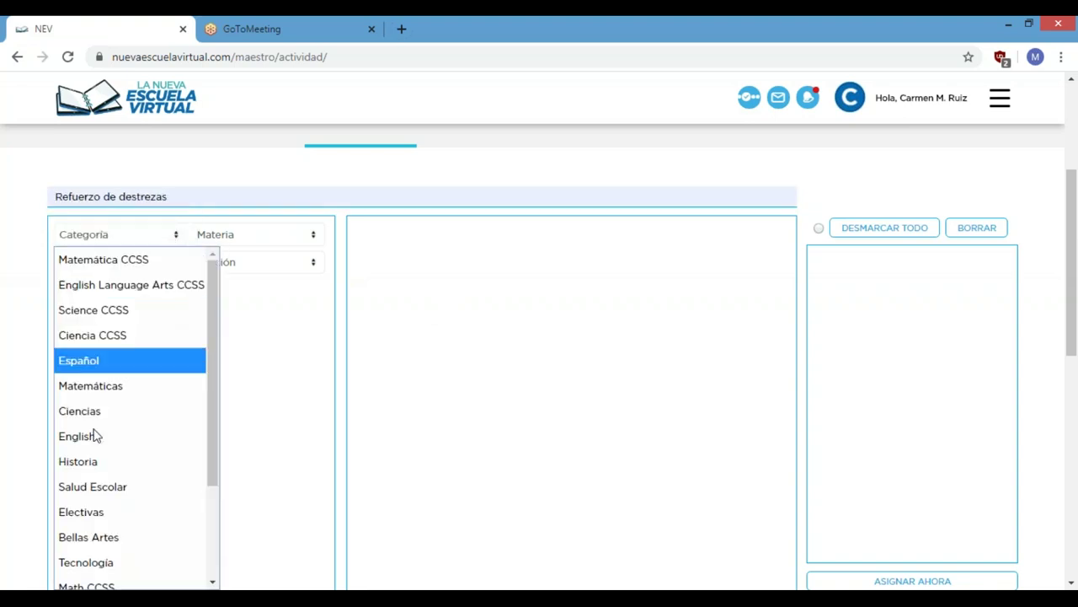
click(118, 361)
click(215, 239)
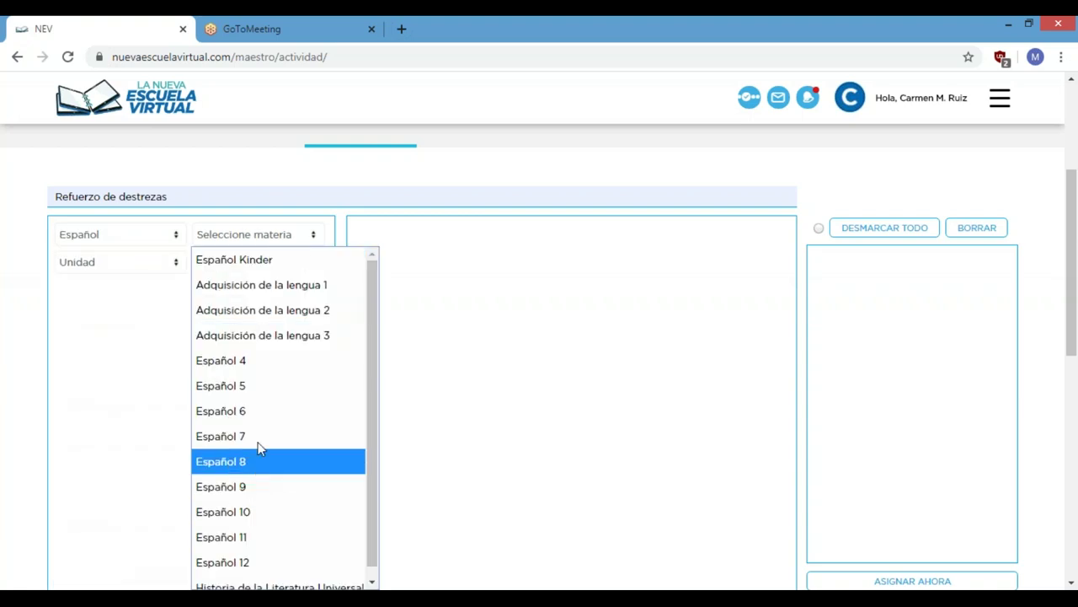
click(275, 358)
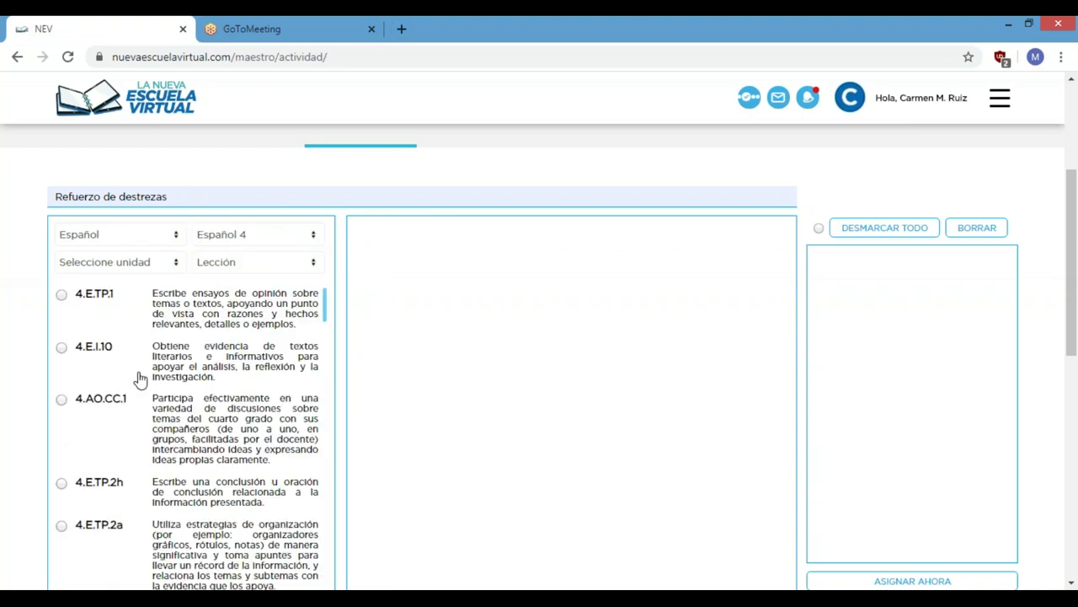
- Select the standard 4.E.TP.2a and preview its first exercise with the answer options
scroll(140, 380, down, 1)
scroll(140, 380, down, 5)
scroll(72, 385, up, 4)
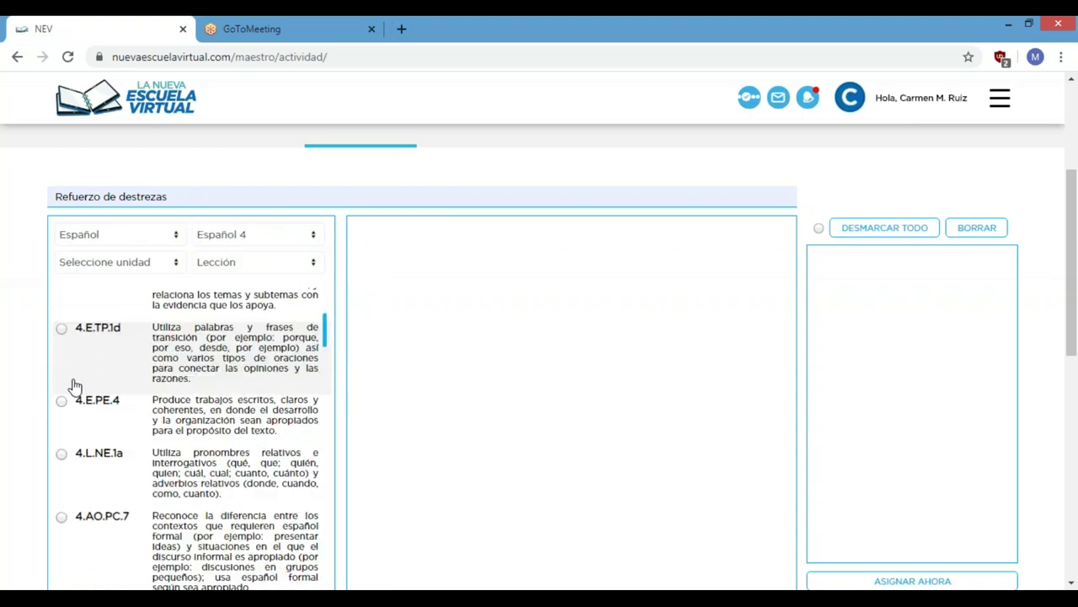
click(62, 390)
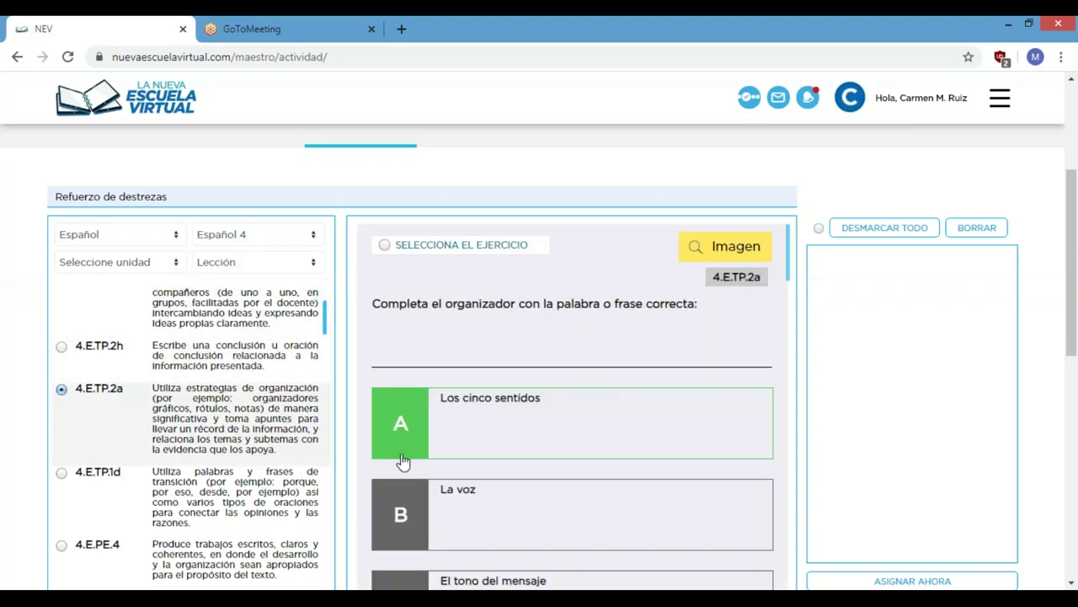
scroll(382, 444, down, 2)
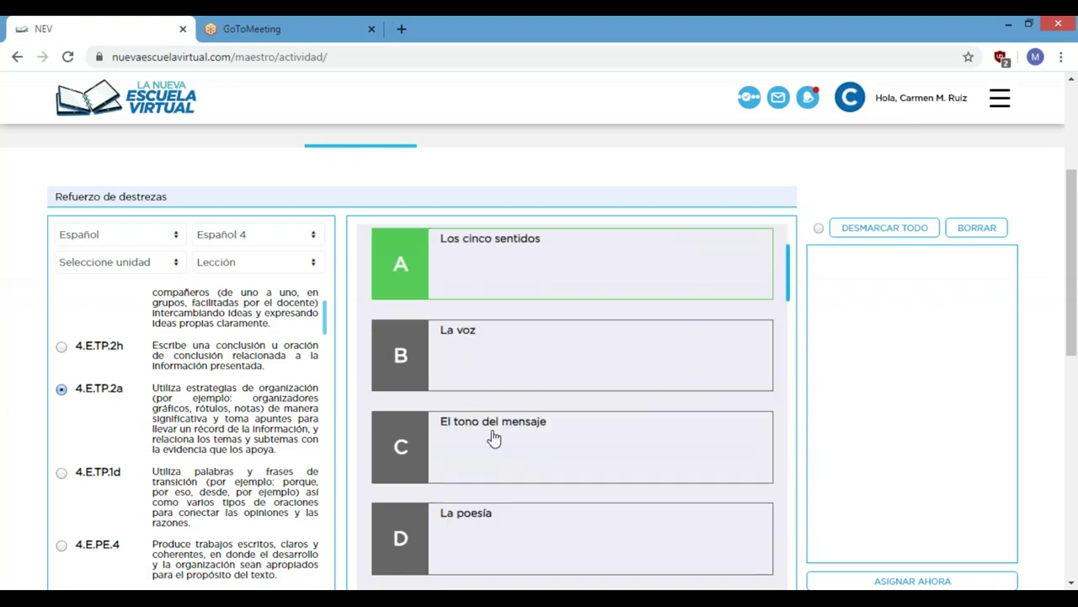
- Narrow the exercise search to Unidad 4.2: ¡Hora de pensar en la lectura! and its Lección 1
scroll(491, 435, down, 5)
click(118, 262)
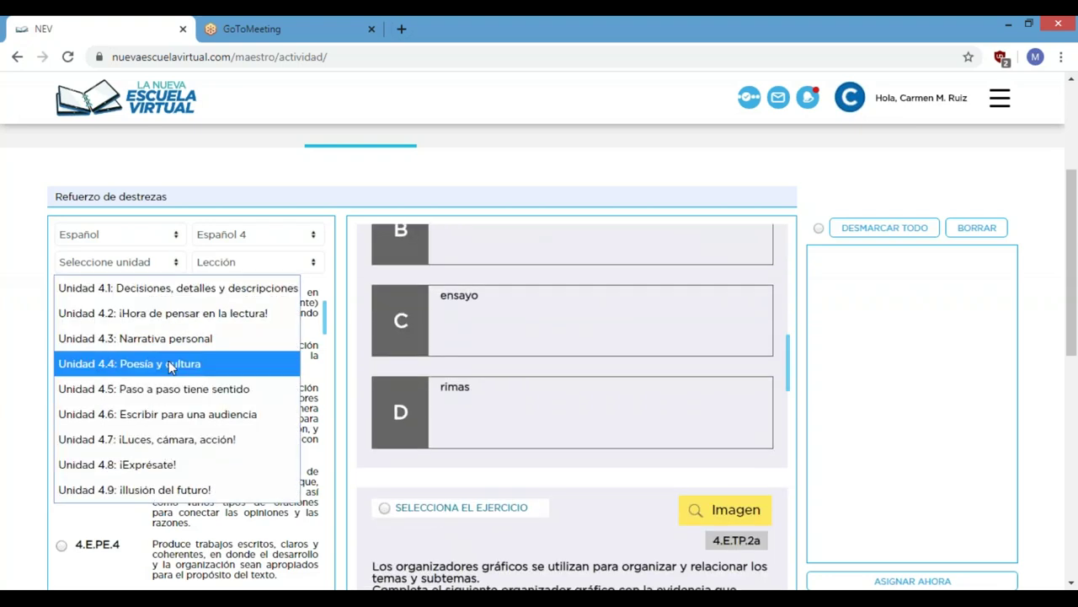
click(163, 313)
click(219, 262)
click(221, 288)
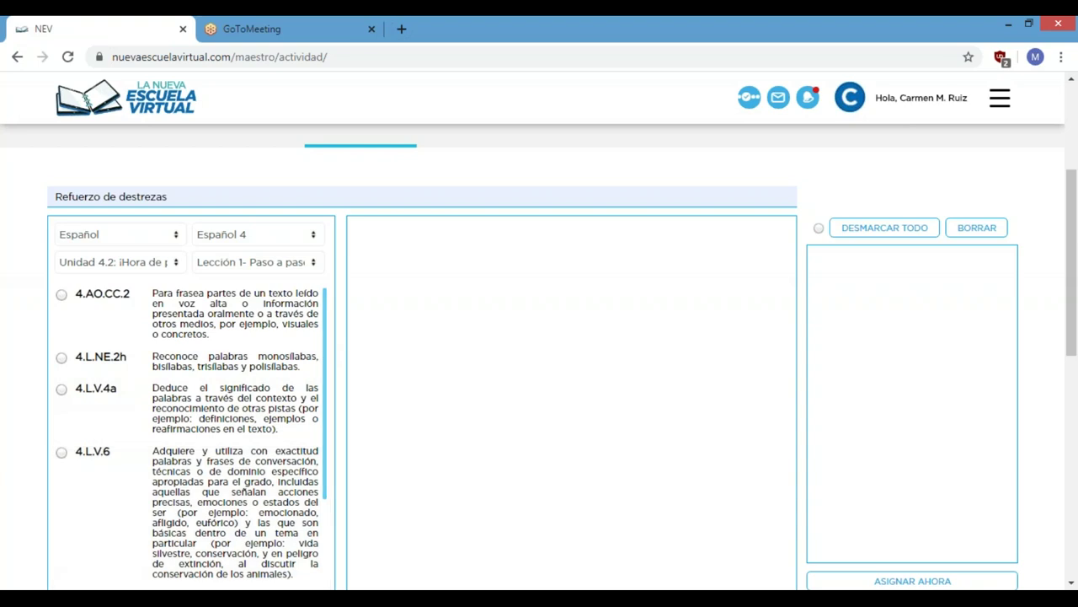
- Select standards 4.AO.CC.2 and 4.L.NE.2h and mark the exercise beginning "DESPUÉS de leer una historia" for the activity
click(62, 296)
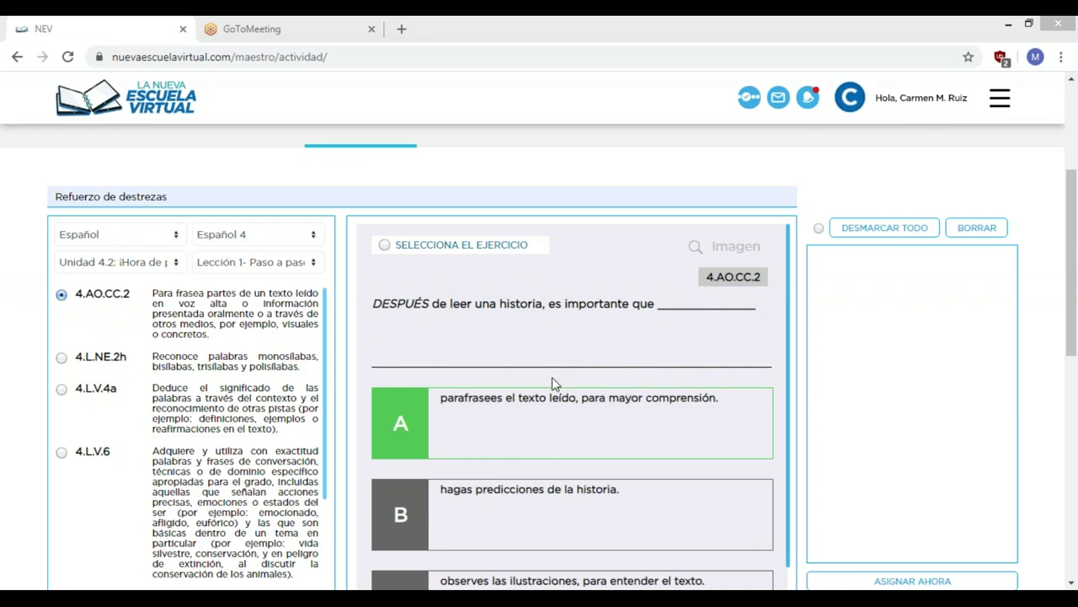
click(385, 244)
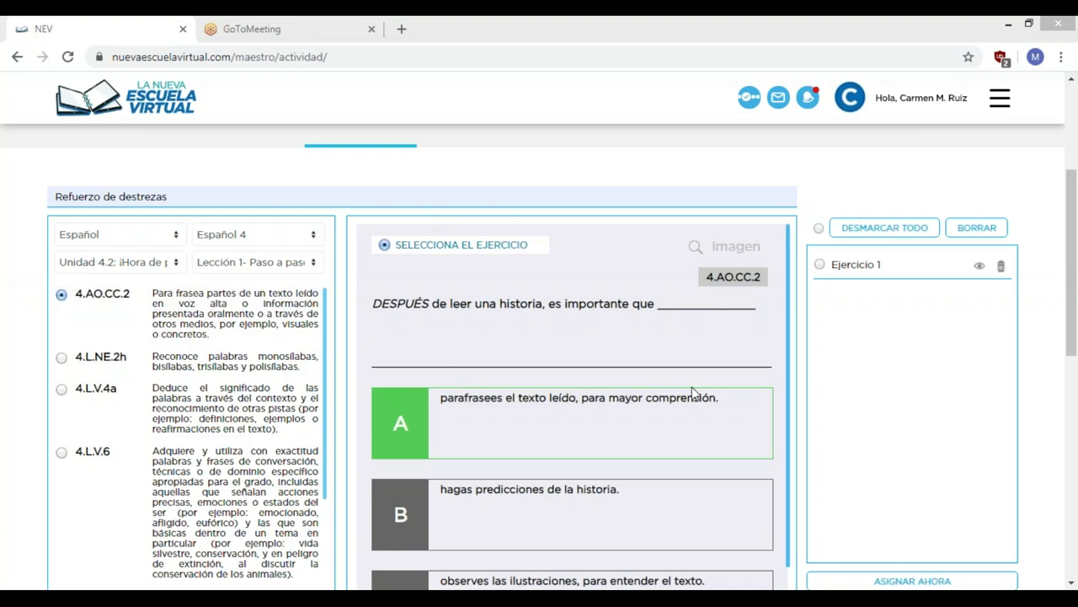
click(62, 359)
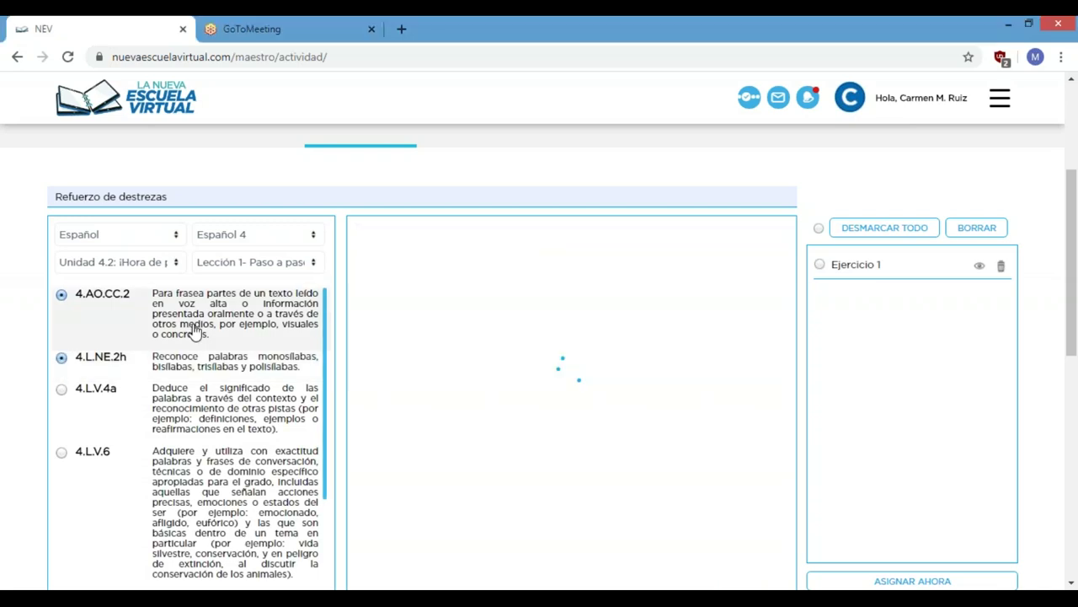
scroll(249, 314, down, 3)
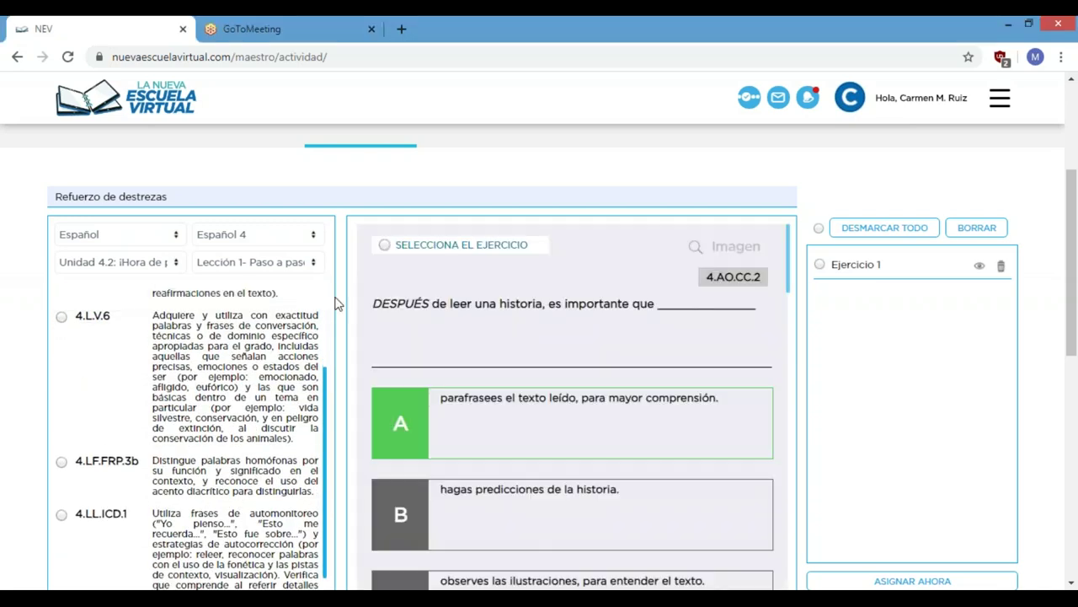
click(384, 245)
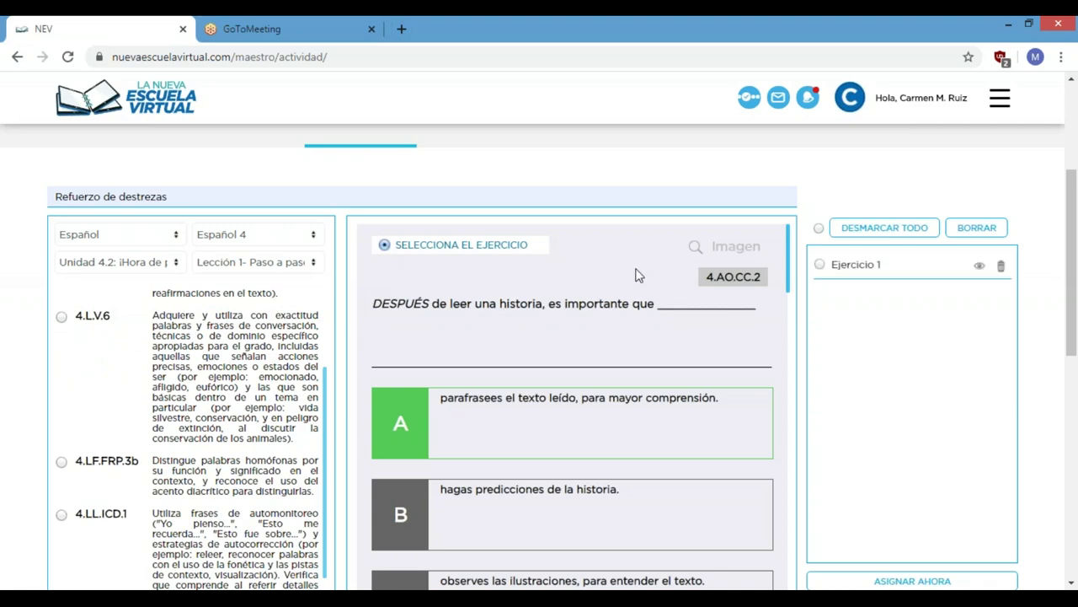
- Examine the exercises offered for the selected standards, the selection controls below them and the assignment options
scroll(655, 431, down, 4)
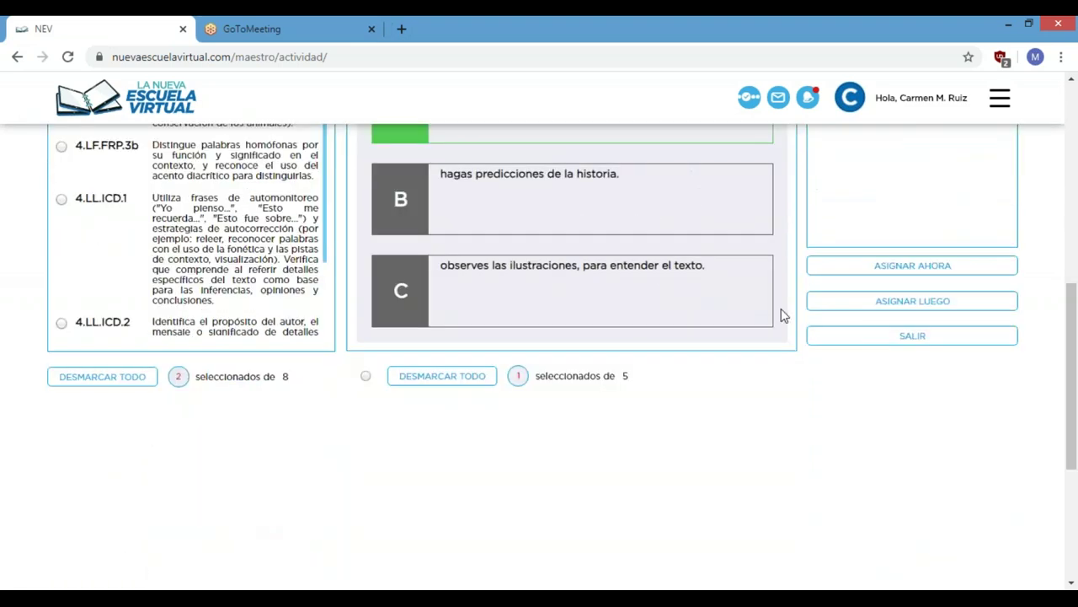
scroll(781, 308, down, 4)
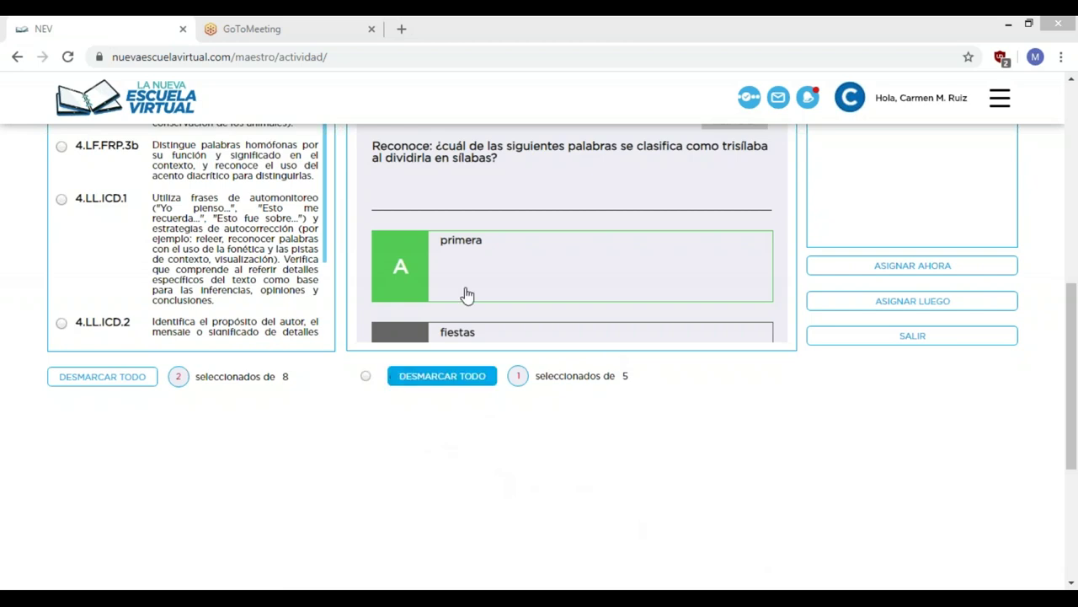
click(531, 467)
scroll(529, 463, up, 8)
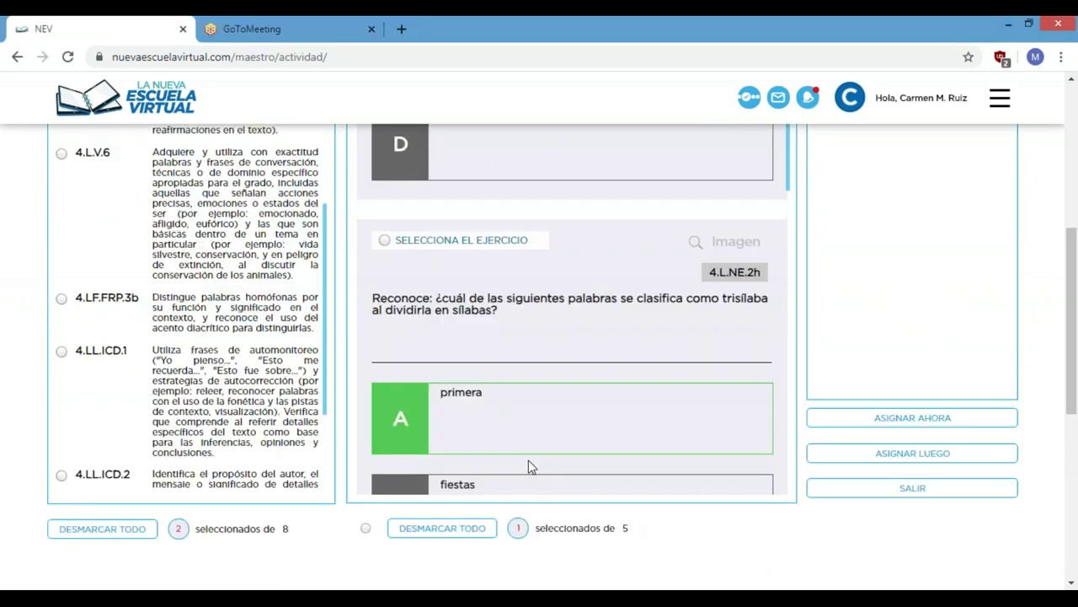
scroll(427, 401, down, 2)
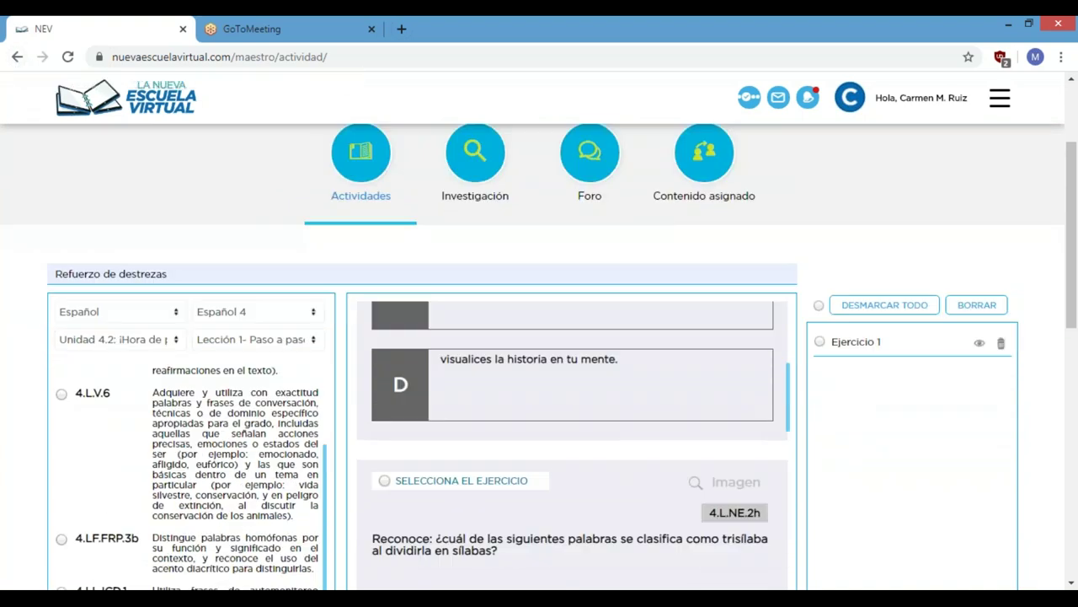
scroll(649, 506, up, 10)
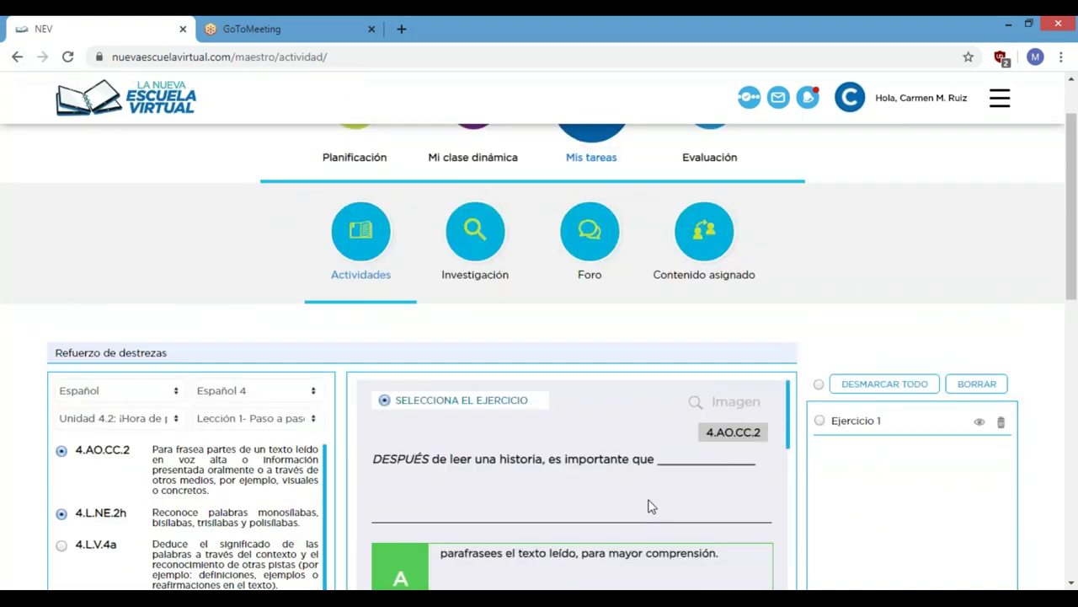
scroll(648, 506, down, 1)
scroll(648, 506, down, 3)
scroll(649, 505, up, 5)
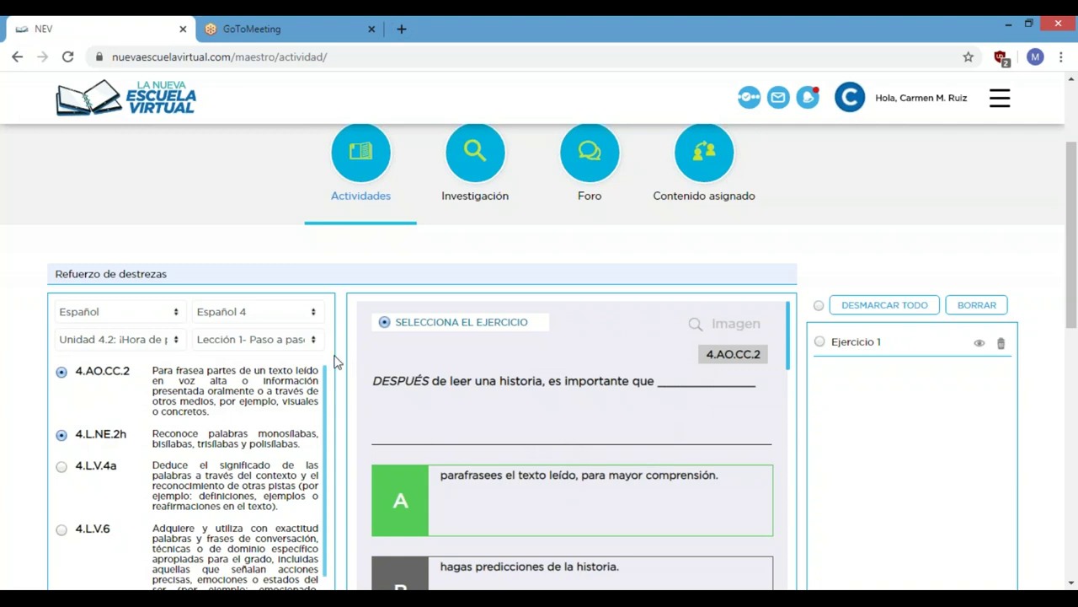
- Leave the exercise search, return to Actividades under Mis tareas and open Crear ejercicios
click(15, 57)
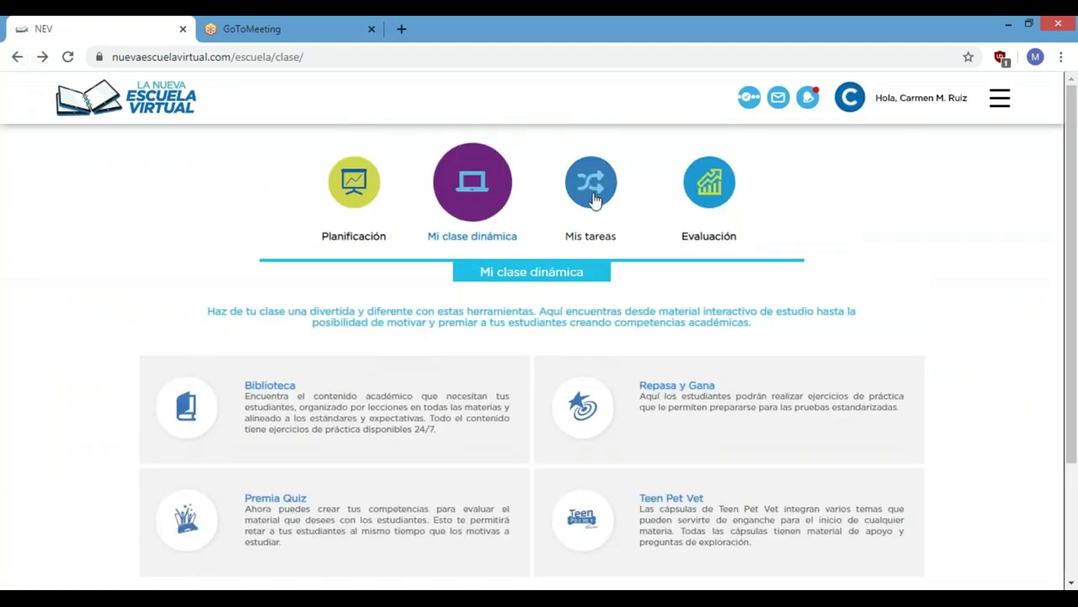
click(595, 200)
click(345, 410)
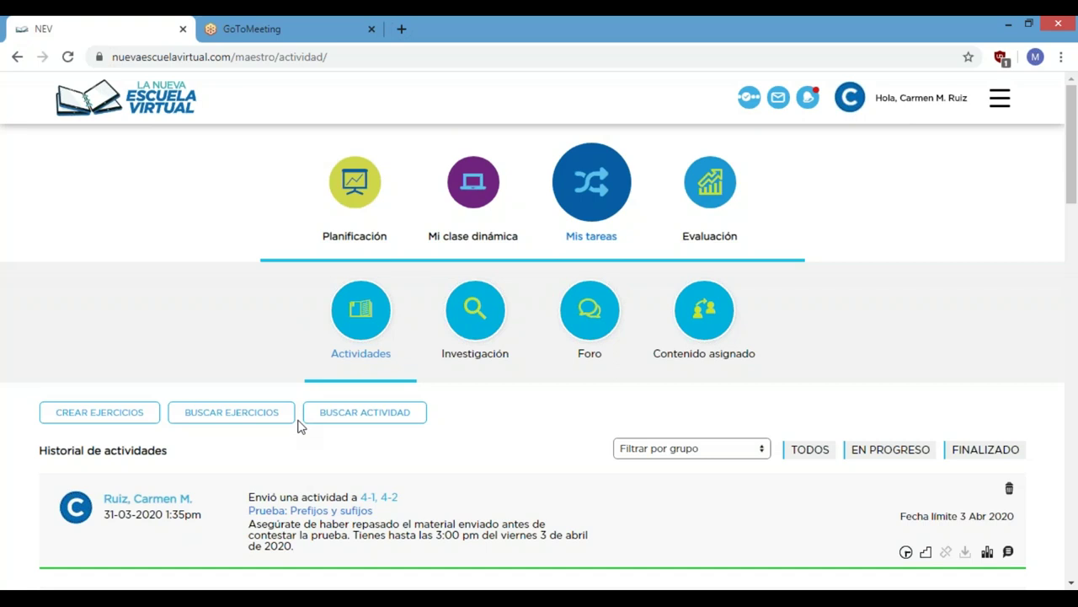
scroll(236, 413, down, 2)
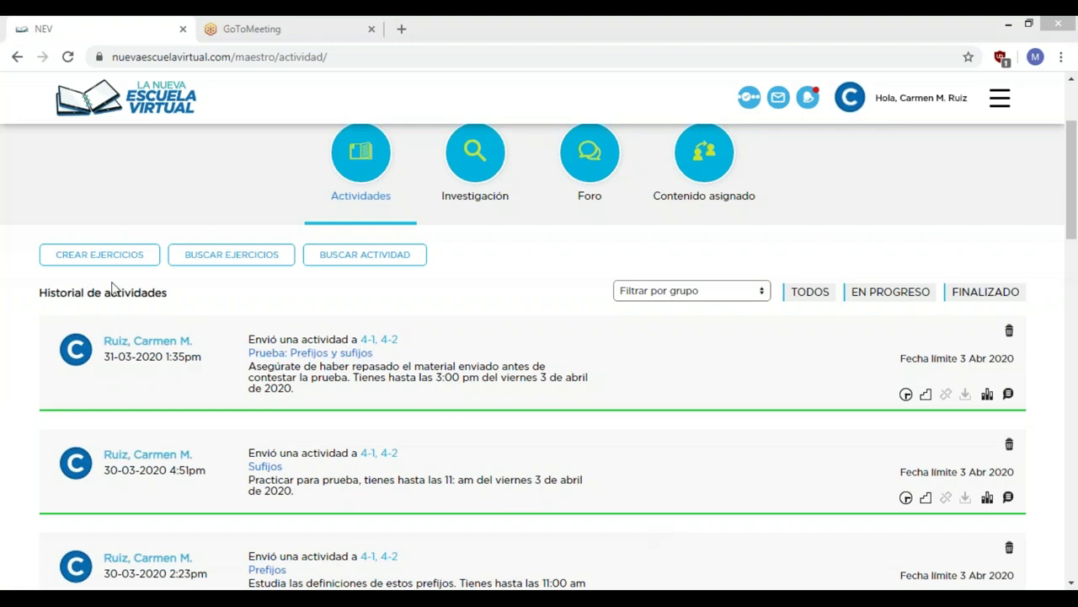
click(99, 257)
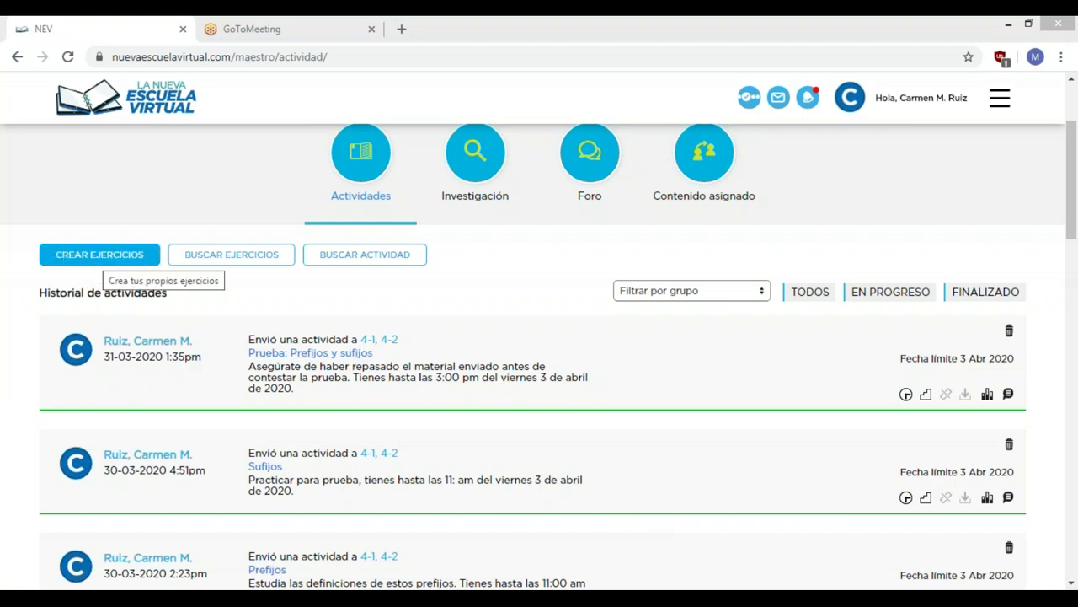
click(99, 254)
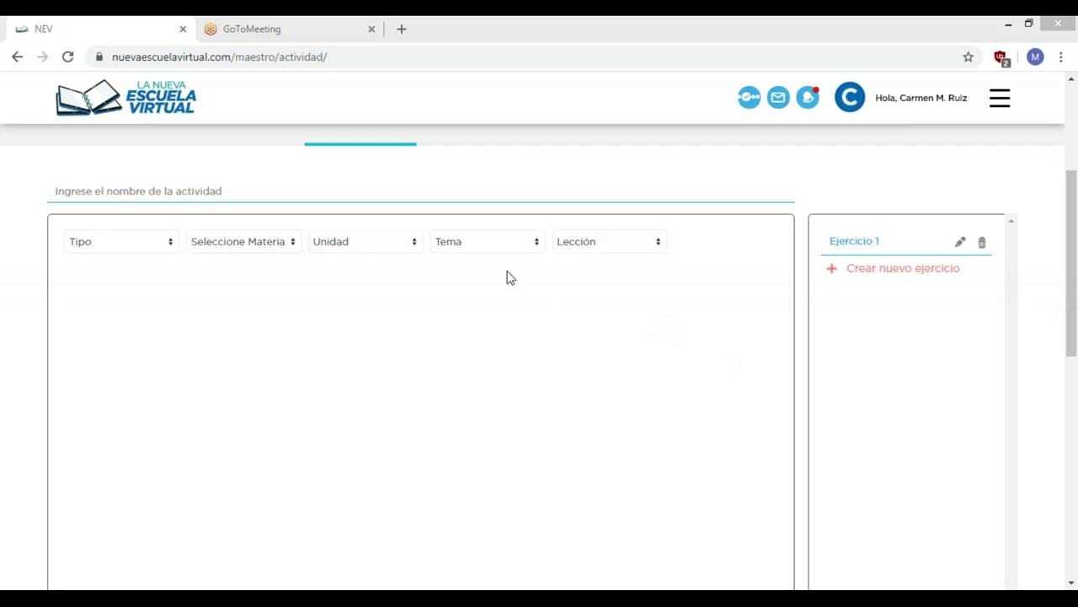
- Name the activity with self-made exercises "Refuerzo de destrezas"
click(157, 199)
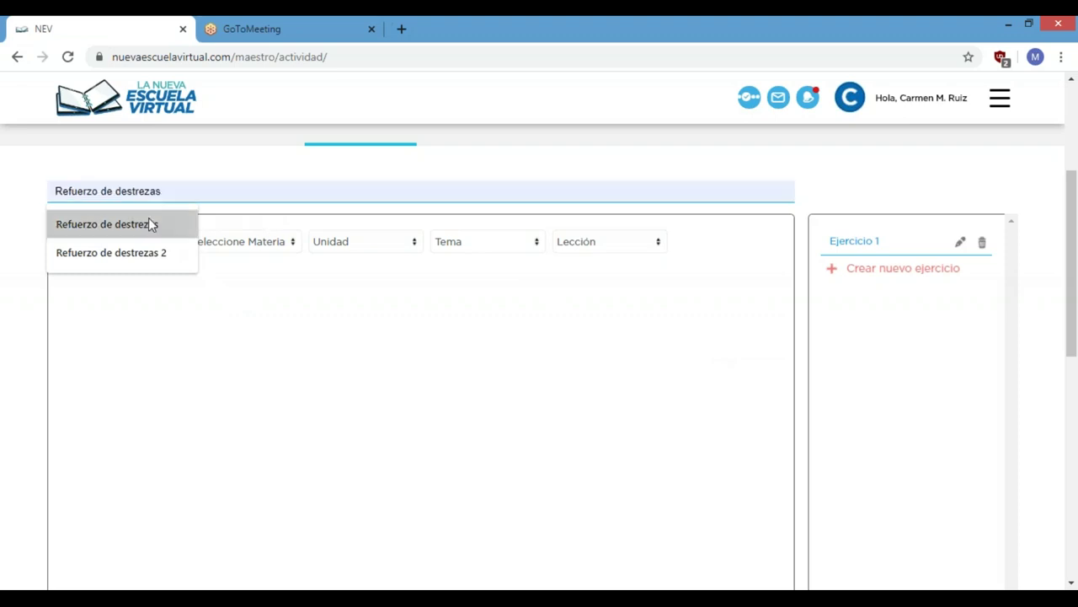
click(196, 386)
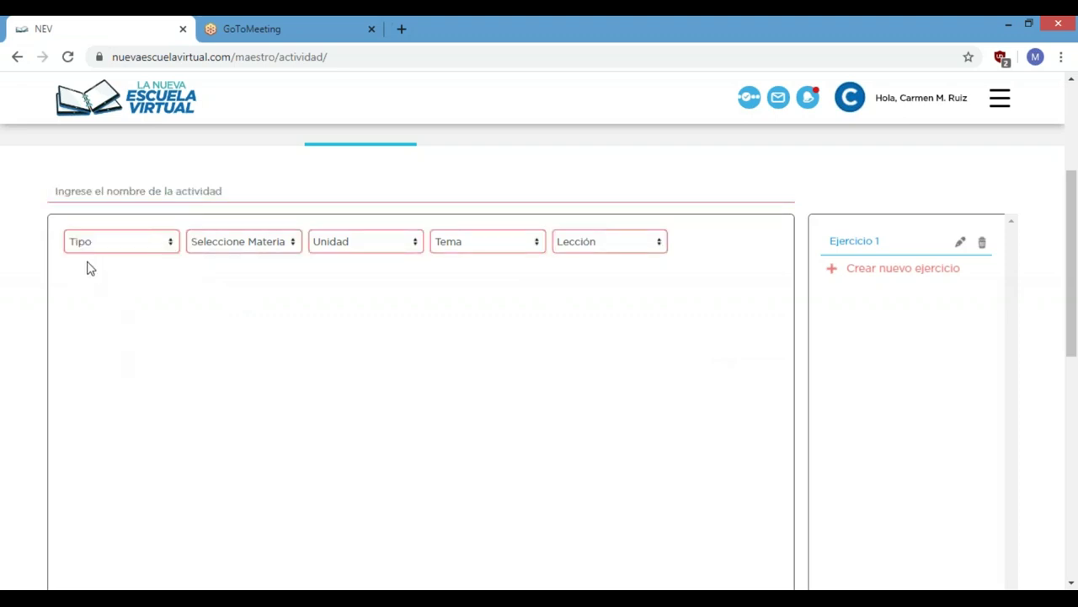
click(108, 192)
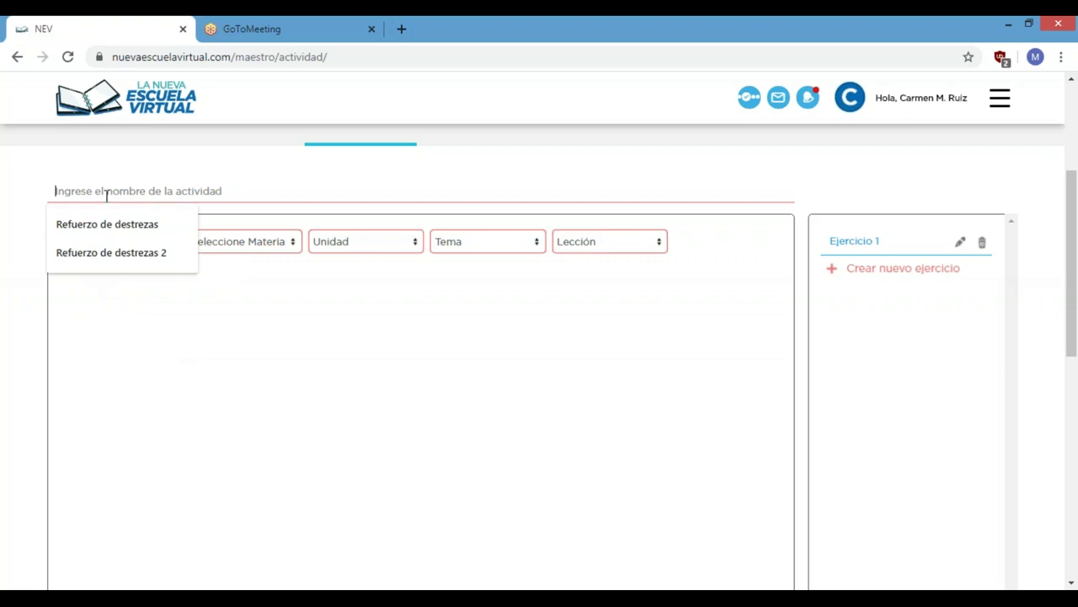
click(96, 228)
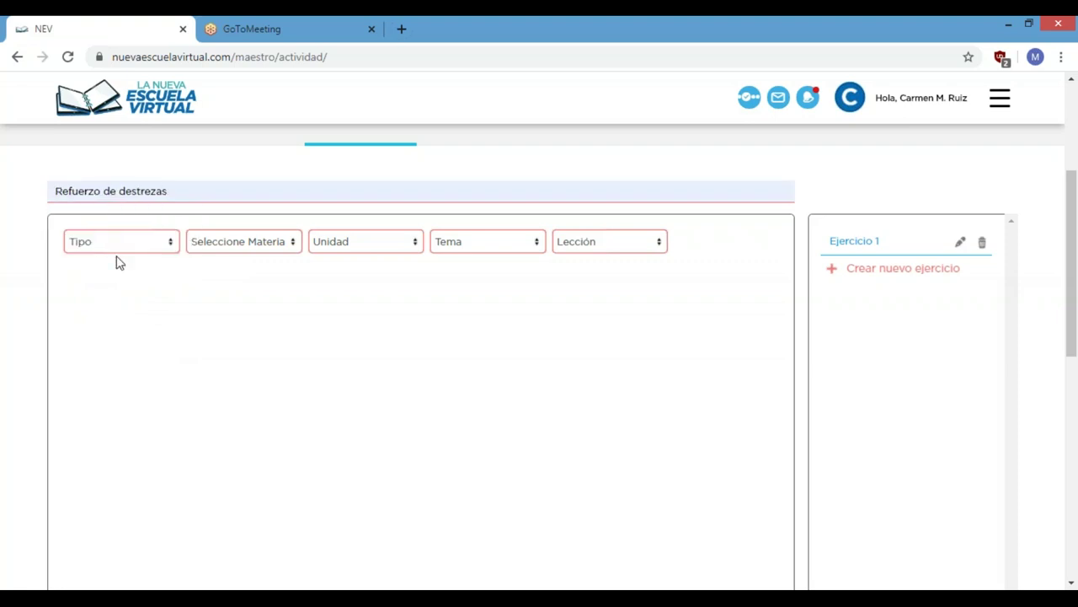
- Set the type of Ejercicio 1 to Escoge and its subject to Bellas Artes
click(118, 242)
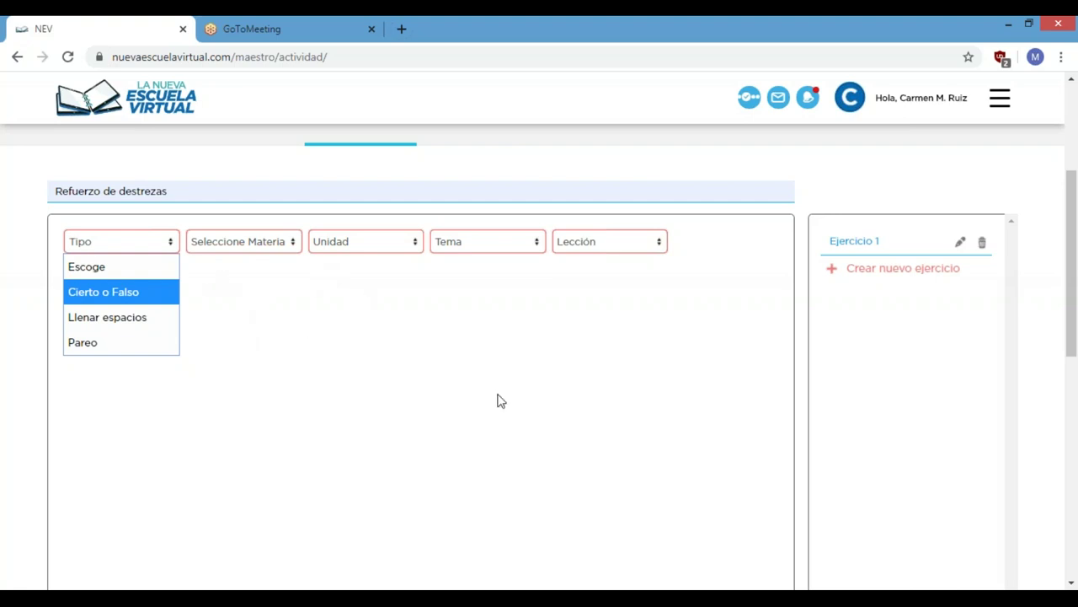
click(154, 276)
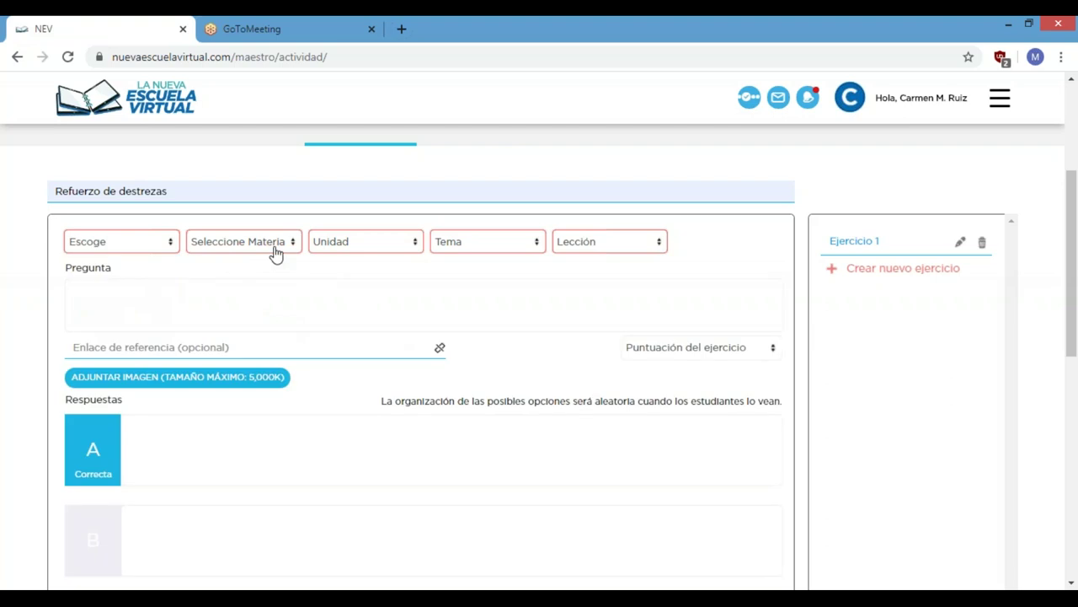
click(275, 251)
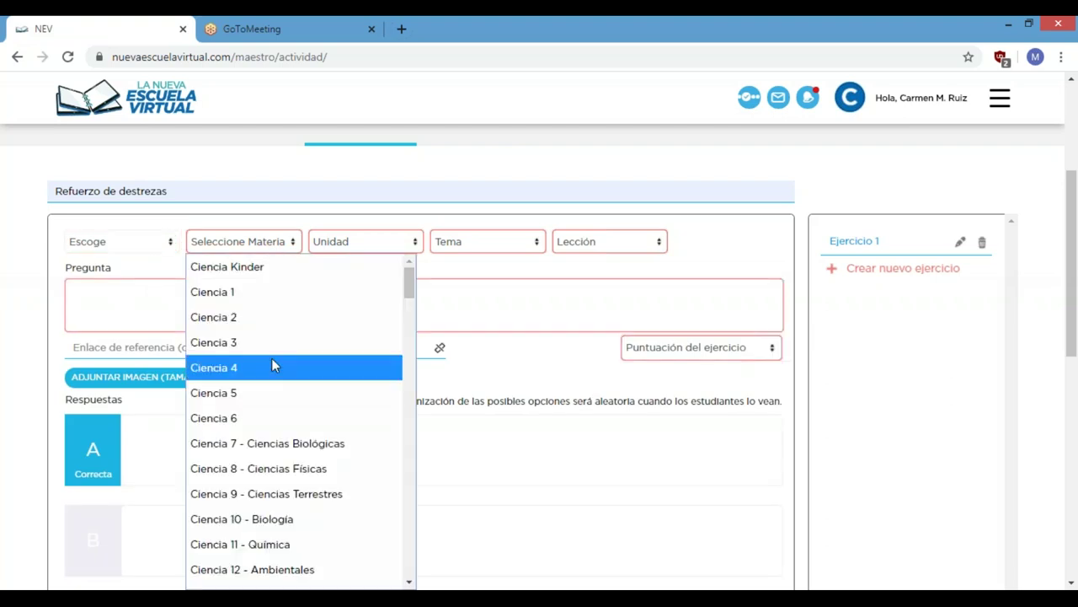
key(e)
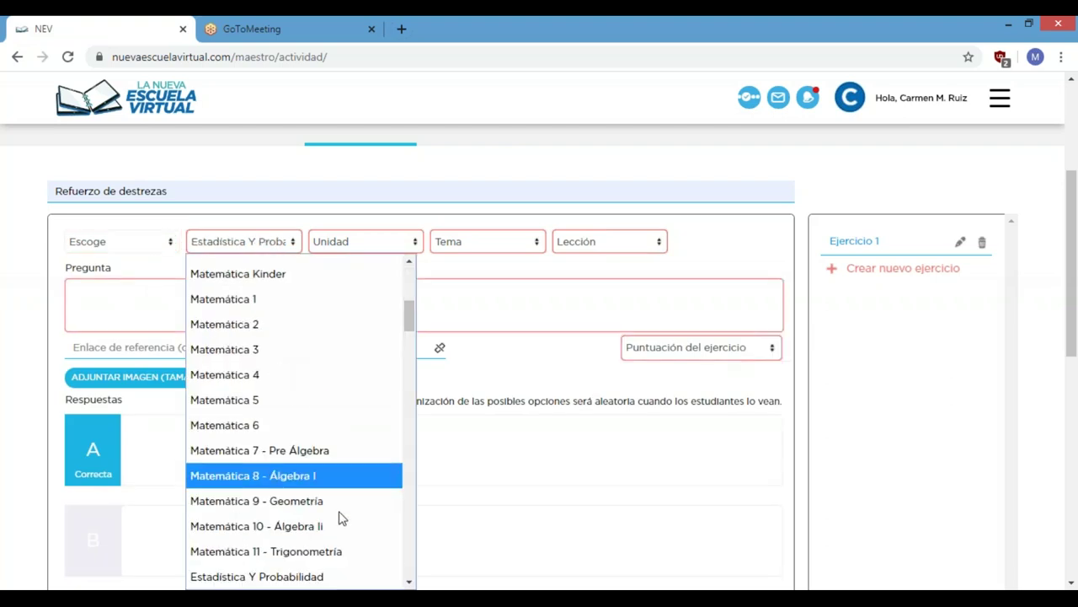
scroll(329, 462, down, 10)
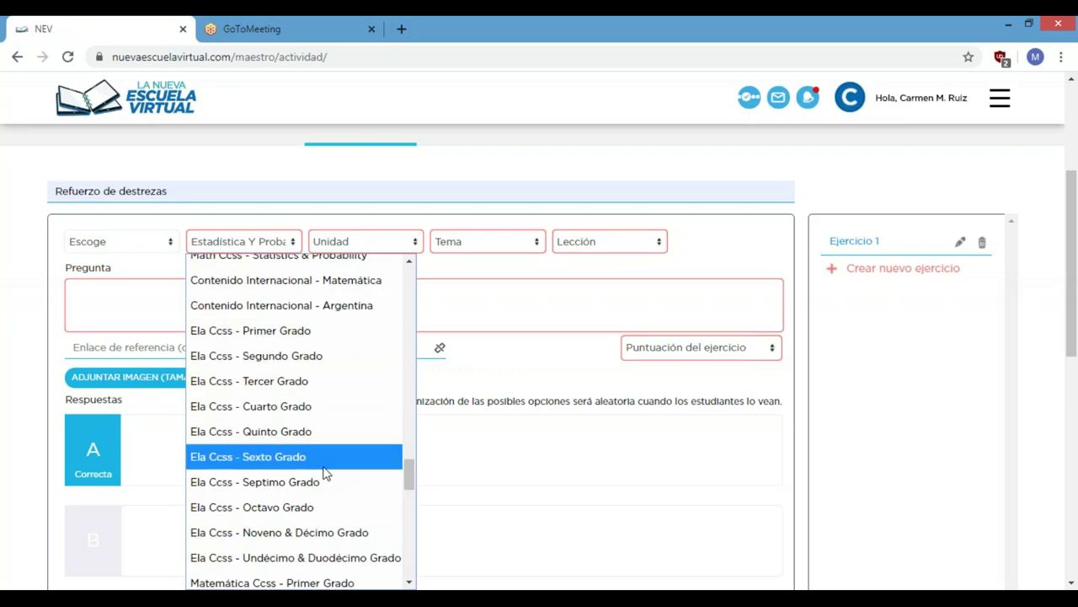
scroll(326, 474, down, 10)
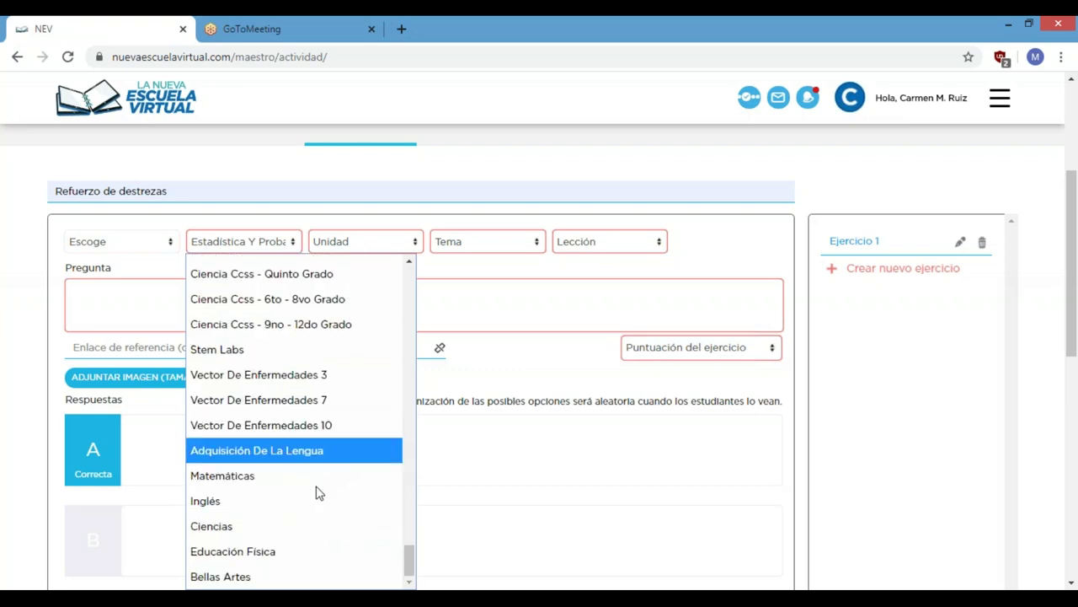
click(289, 572)
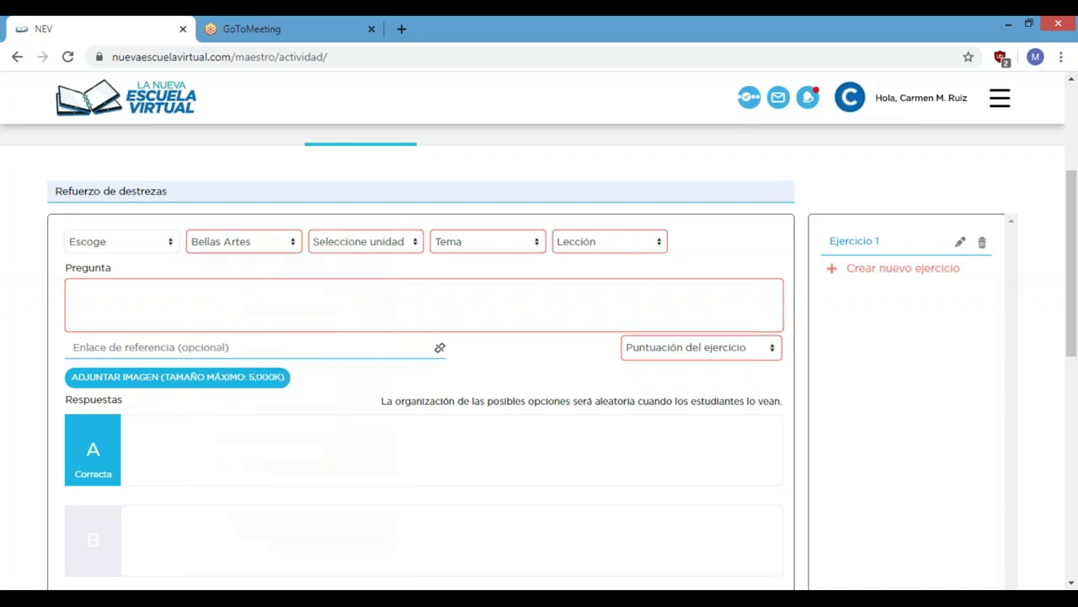
- Classify the Bellas Artes exercise with the Unidad, Tema and Leccion options
click(354, 244)
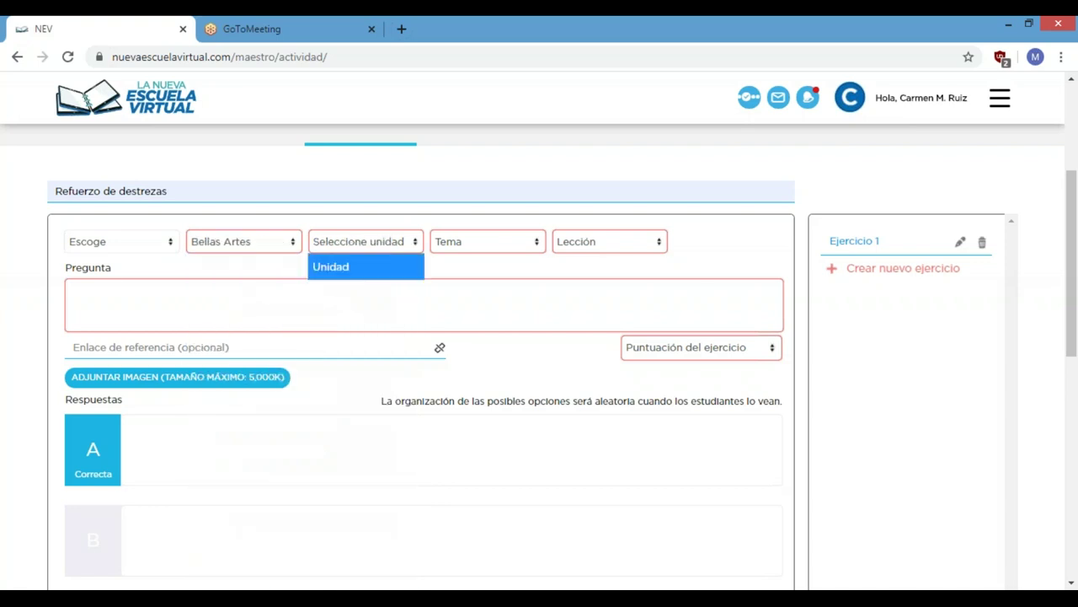
click(366, 268)
click(366, 242)
click(447, 248)
click(471, 242)
click(487, 266)
click(590, 244)
click(588, 269)
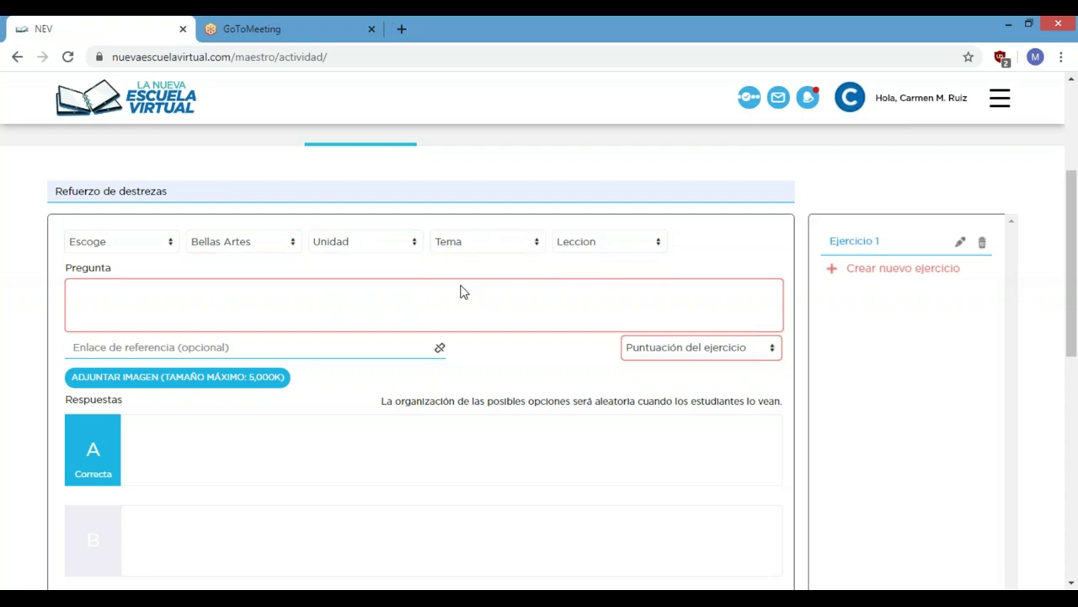
- Enter the question "Los maestros participantes del webinar son" and give "excelentes" as the correct answer A
click(397, 313)
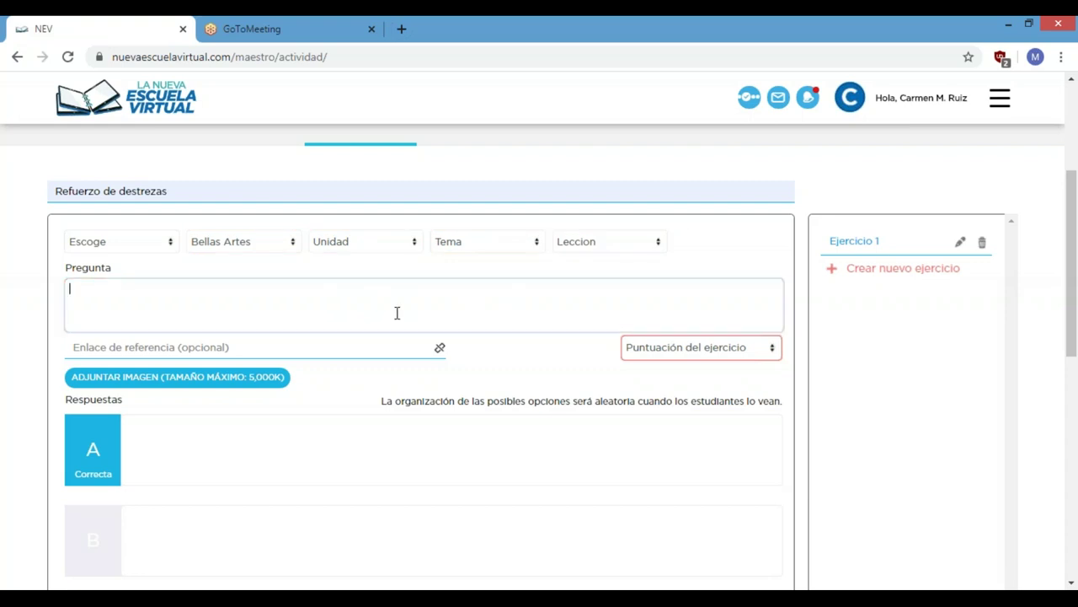
text(Los maestros particiant)
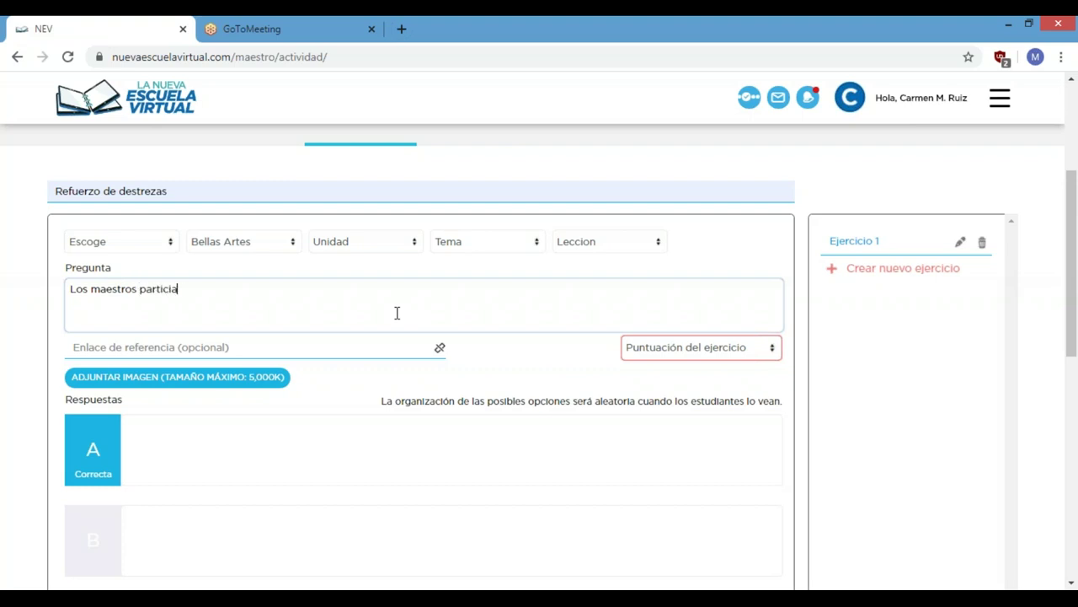
key(BackSpace)
key(BackSpace)
key(BackSpace)
text(pantes a)
key(BackSpace)
text(del webinar )
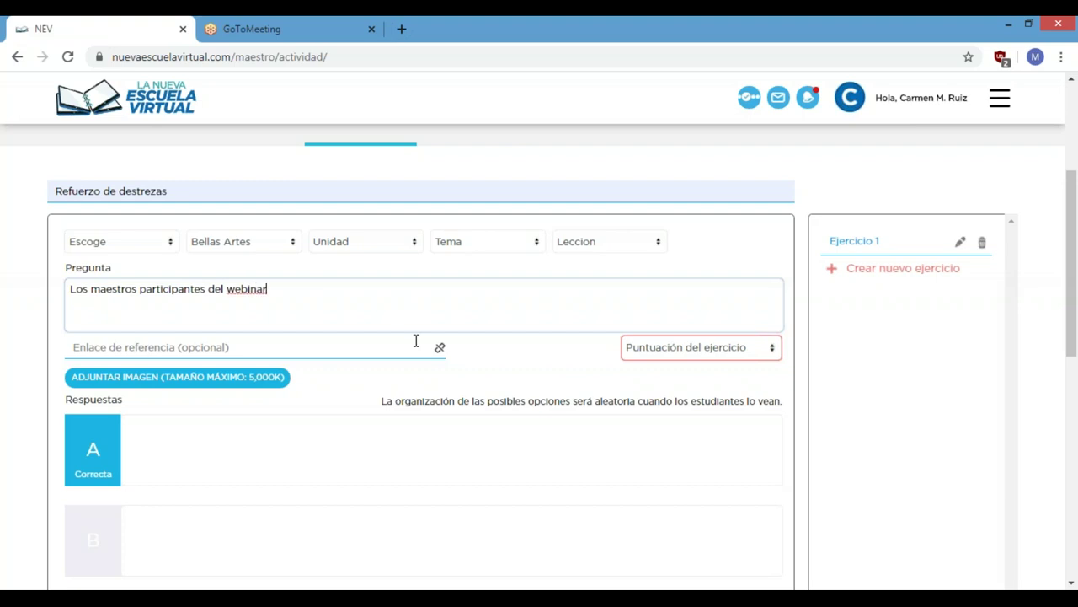
text(son)
click(303, 437)
text(excelentes)
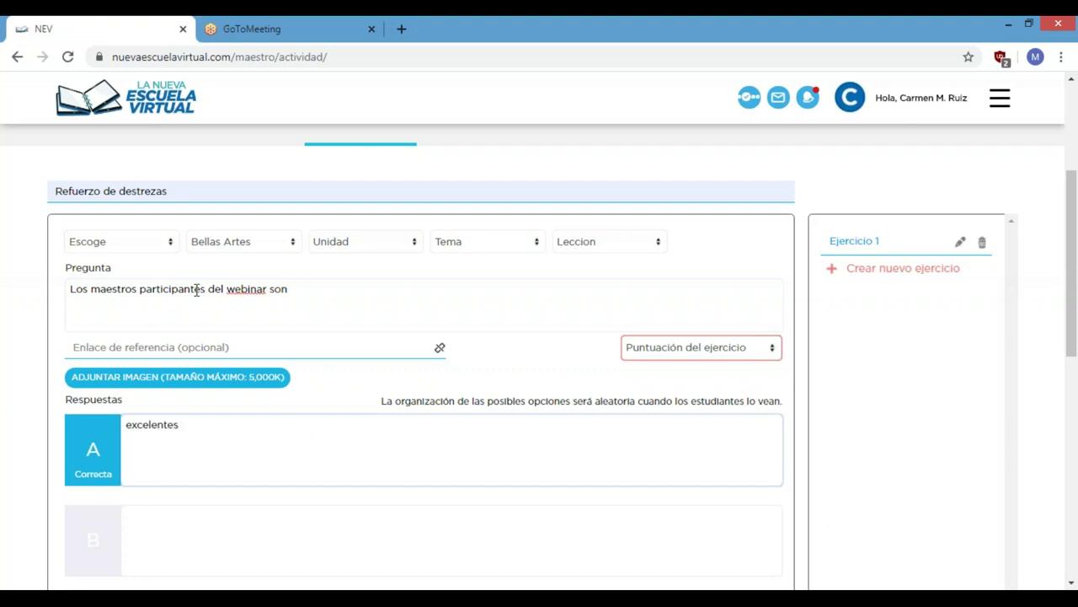
- Set the score of the Escoge exercise to 2 pts
scroll(359, 548, down, 3)
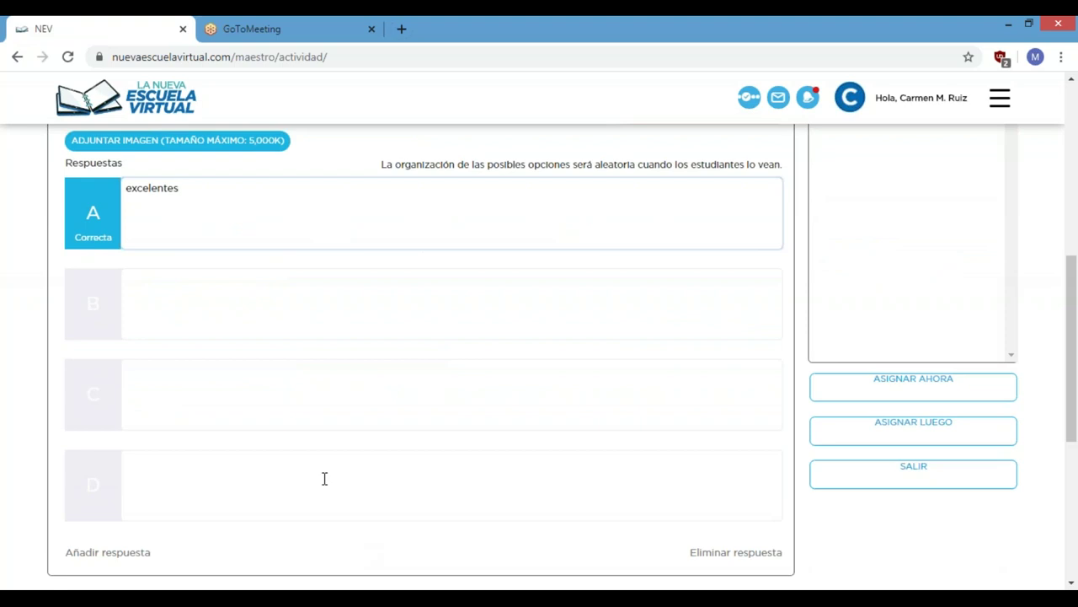
scroll(315, 450, up, 3)
scroll(316, 450, down, 3)
scroll(505, 337, up, 1)
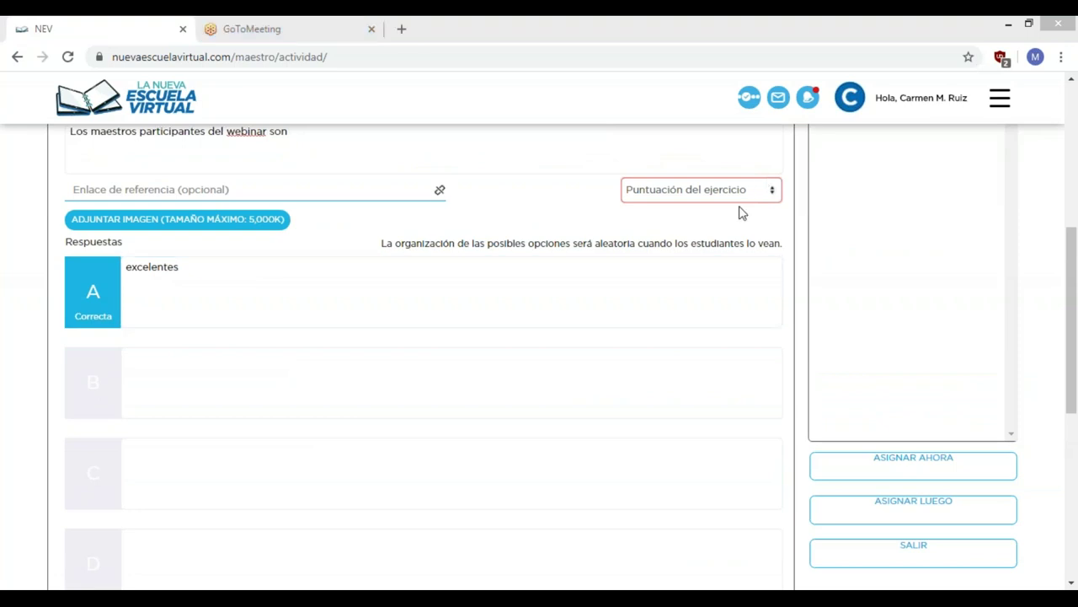
click(699, 189)
click(701, 238)
scroll(702, 239, down, 2)
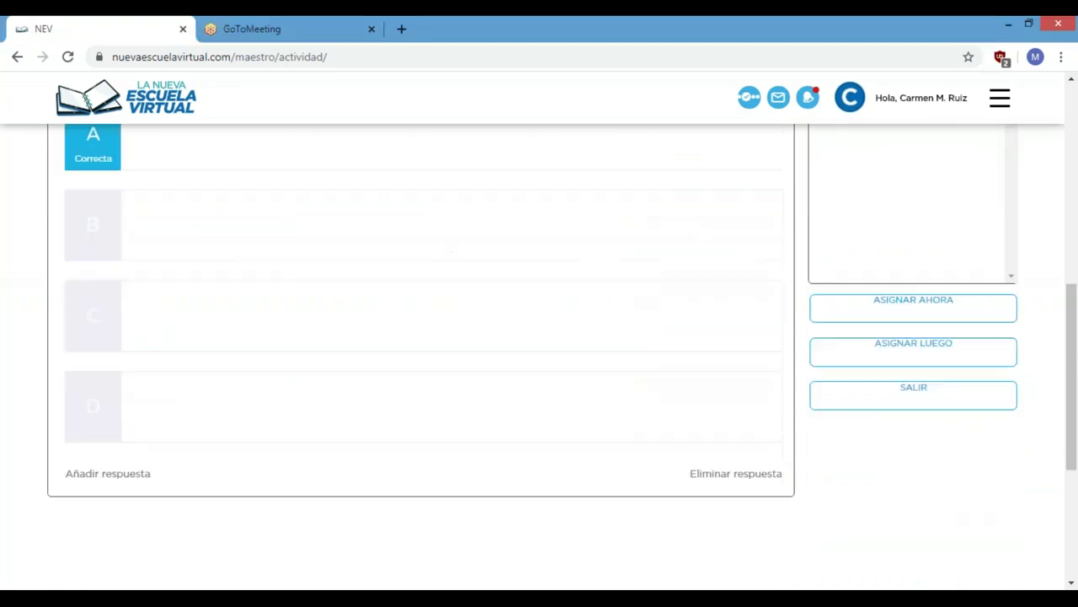
- Try to add another exercise to the activity
scroll(818, 296, up, 5)
click(856, 353)
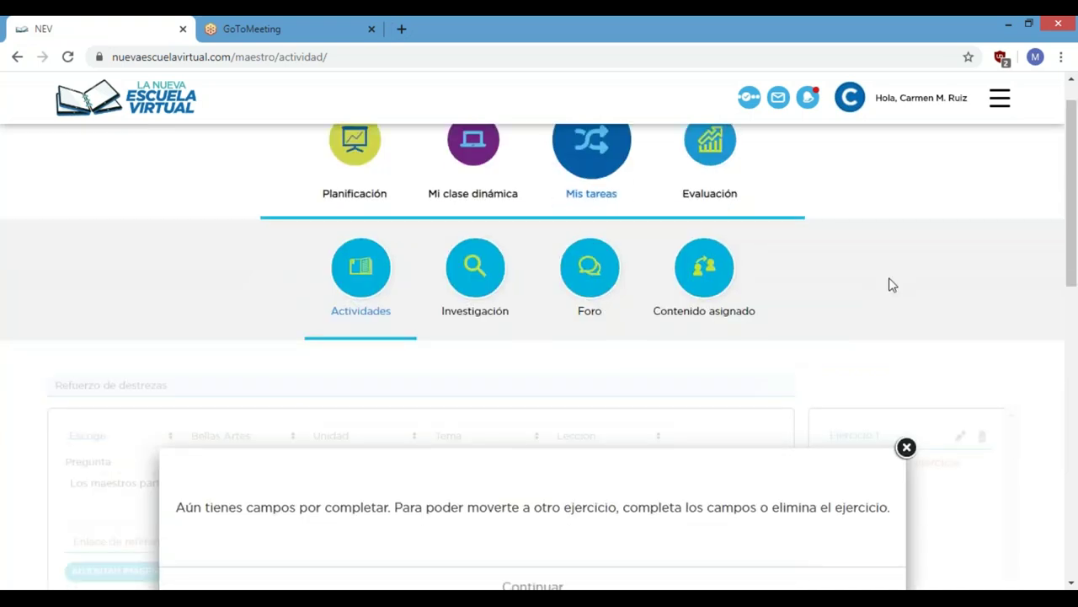
click(906, 175)
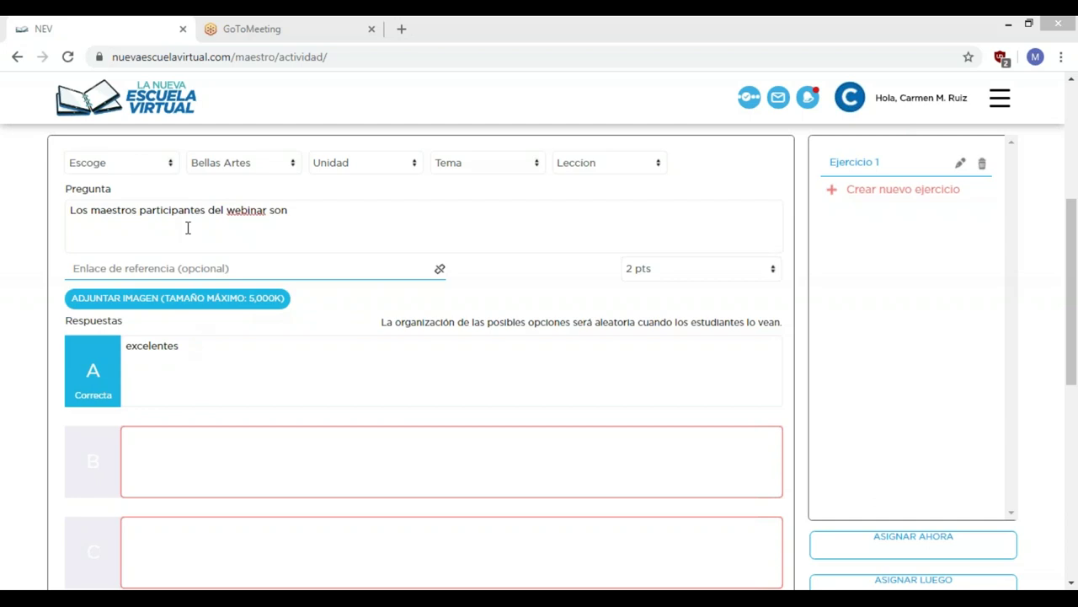
- Turn Ejercicio 1 into a 1 pt Cierto o Falso exercise stating "Los maestros del webinar son excelentes y comprometidos"
click(166, 168)
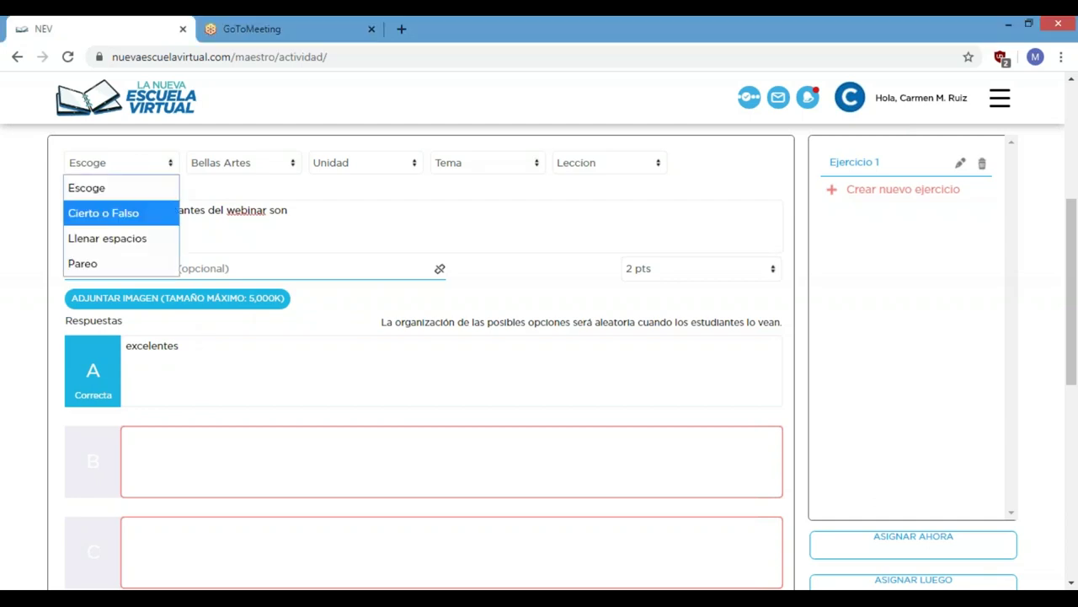
click(127, 212)
click(141, 217)
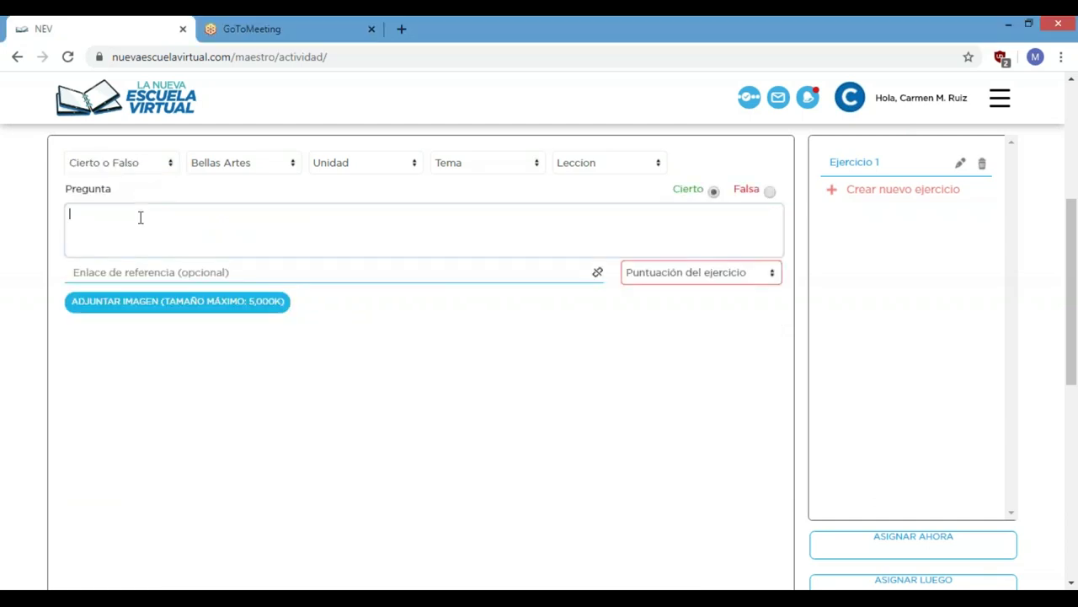
text(Los maestros del webi)
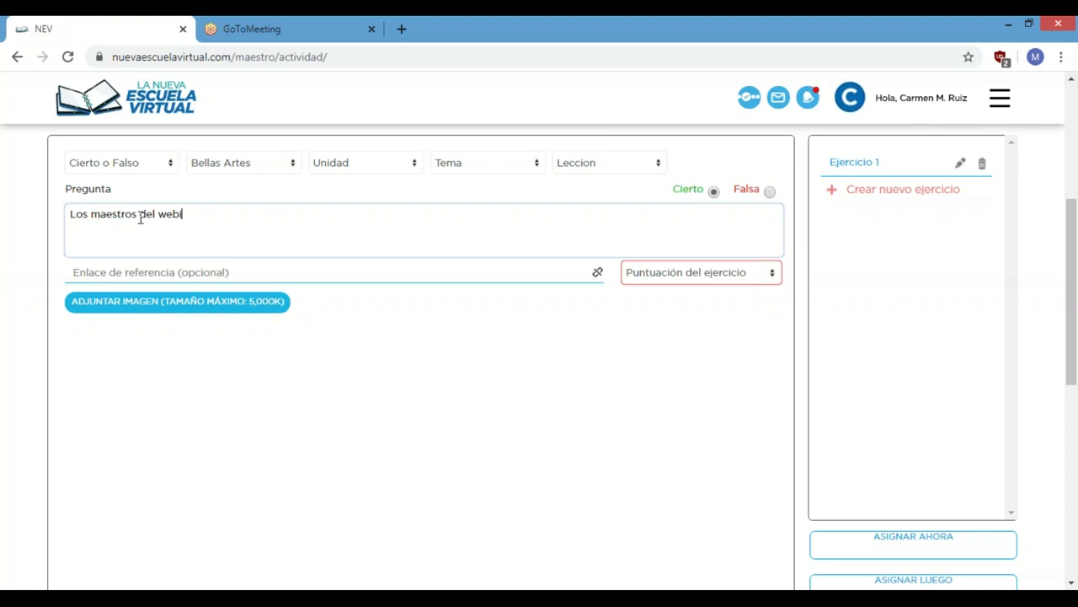
text(nar son excelentes y comprometidos)
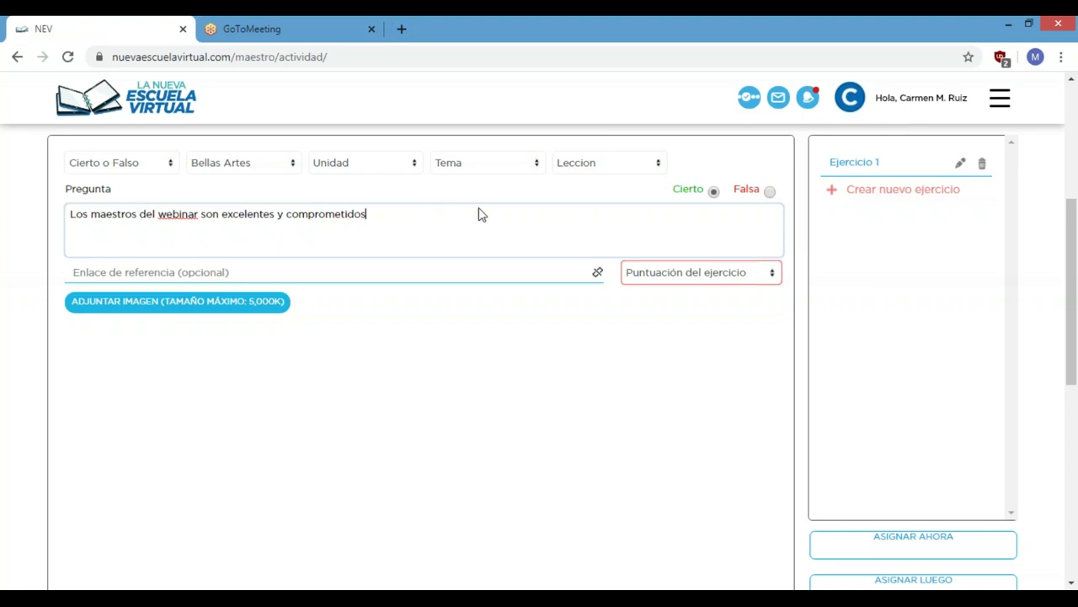
click(666, 279)
click(639, 298)
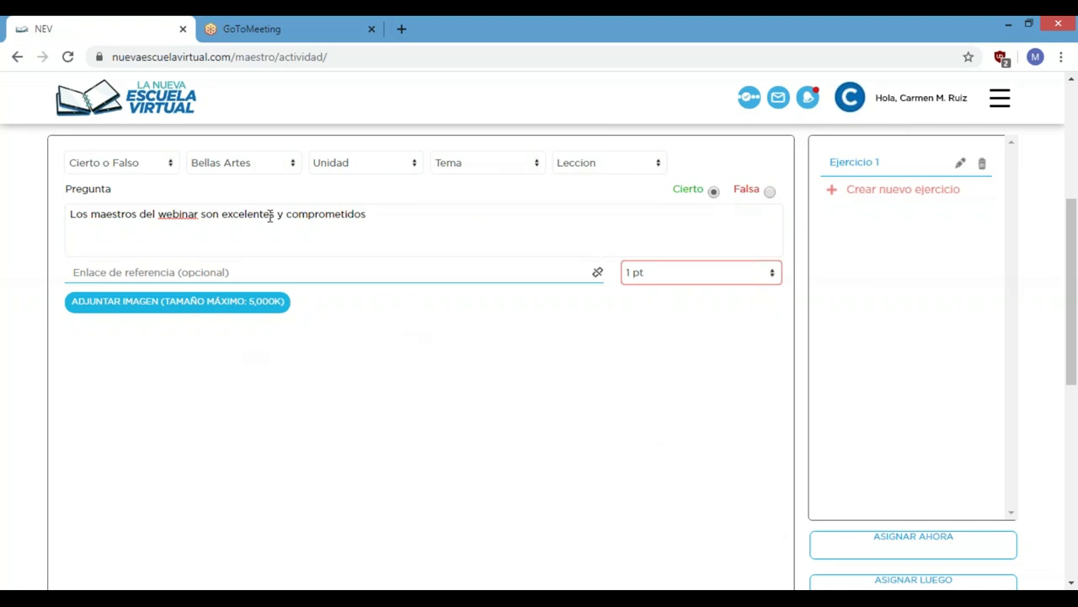
- Leave the activity editor and open the Investigación tool under Mis tareas
scroll(140, 197, up, 3)
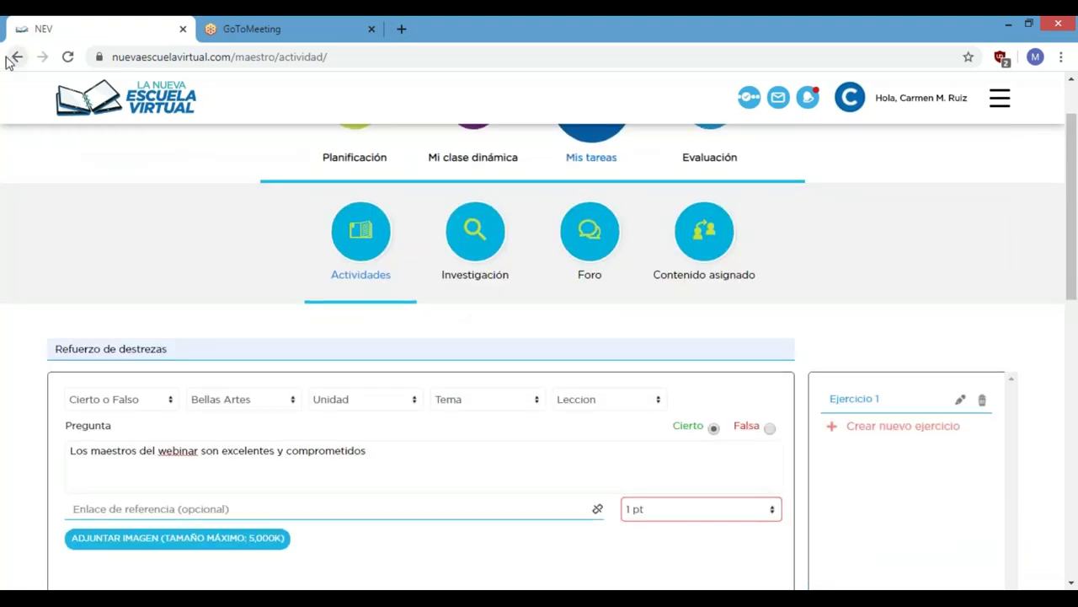
click(10, 59)
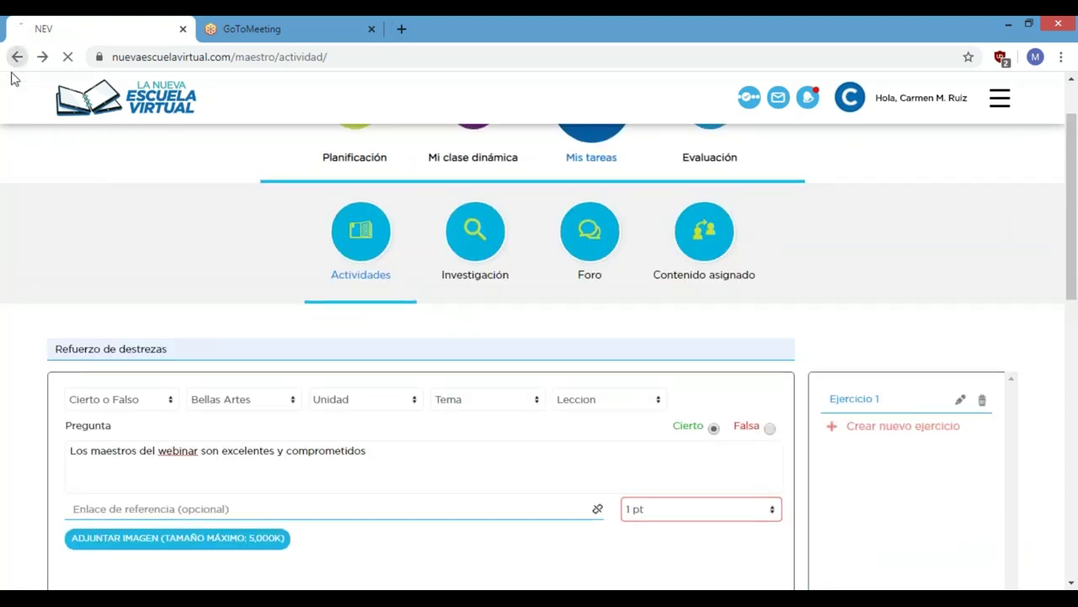
scroll(199, 311, down, 3)
scroll(396, 354, up, 2)
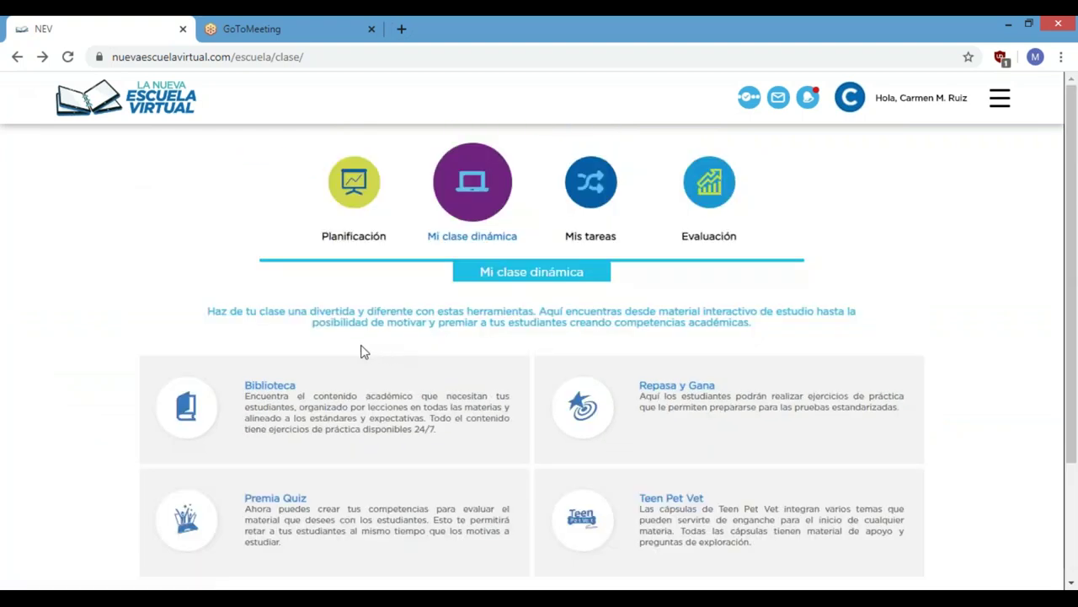
scroll(364, 352, down, 2)
scroll(369, 345, up, 1)
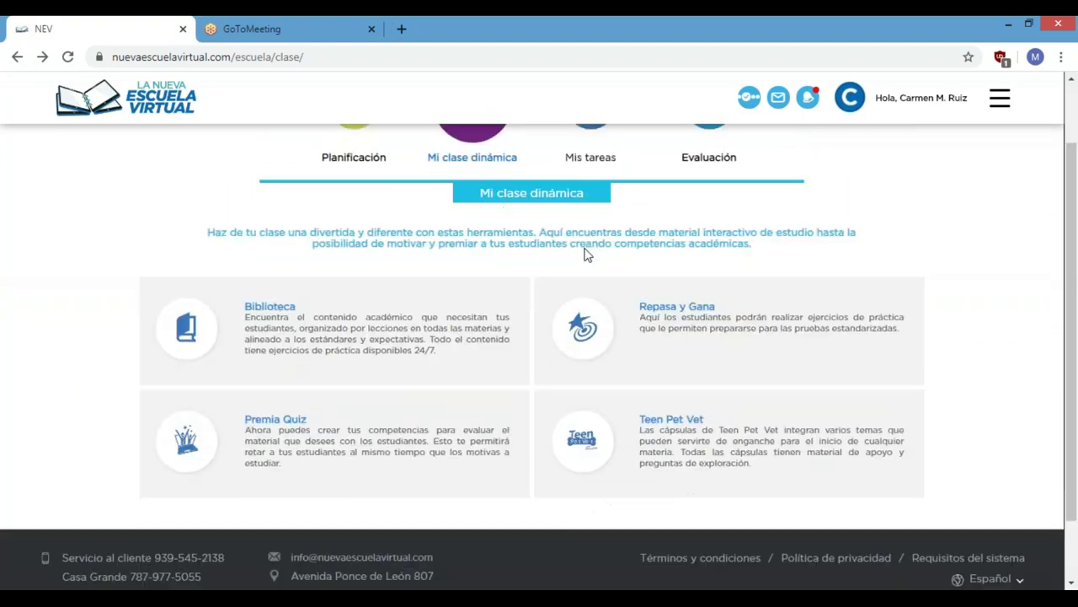
scroll(540, 337, up, 1)
scroll(539, 337, down, 1)
scroll(573, 241, up, 1)
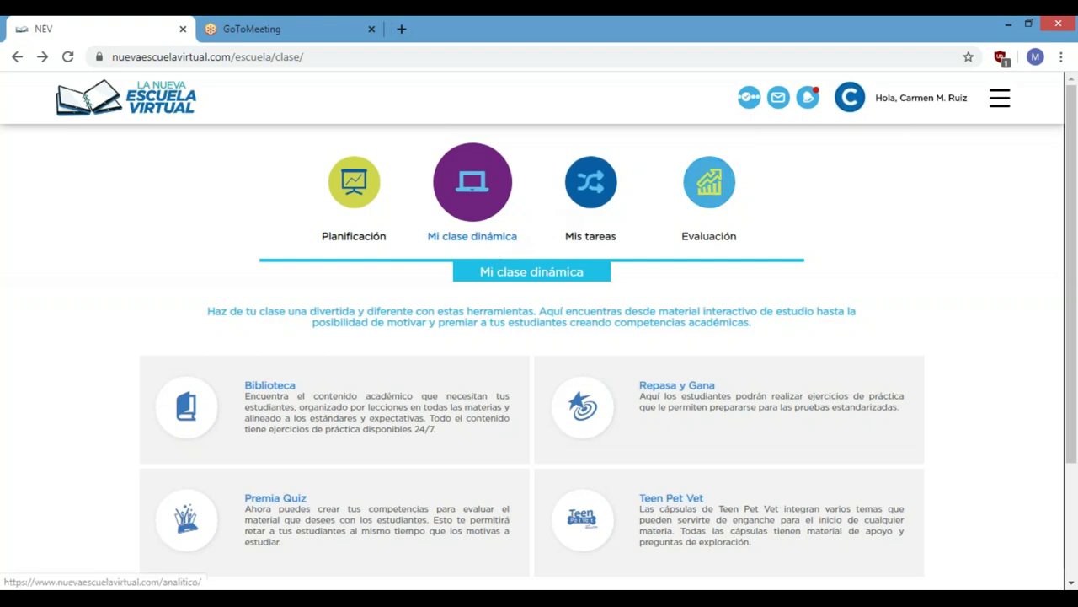
click(583, 211)
scroll(572, 227, down, 1)
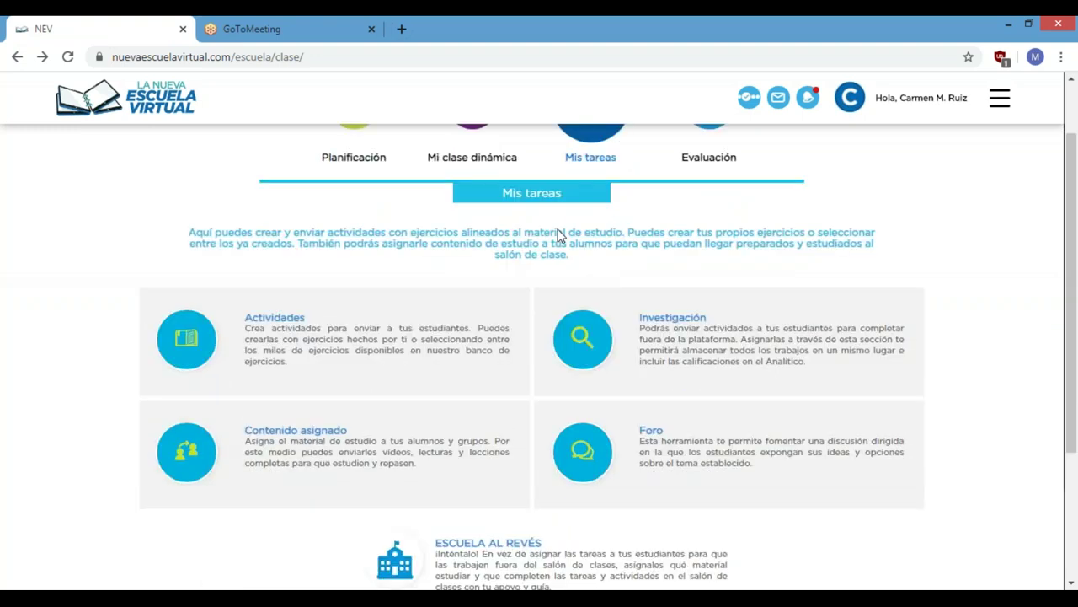
click(667, 344)
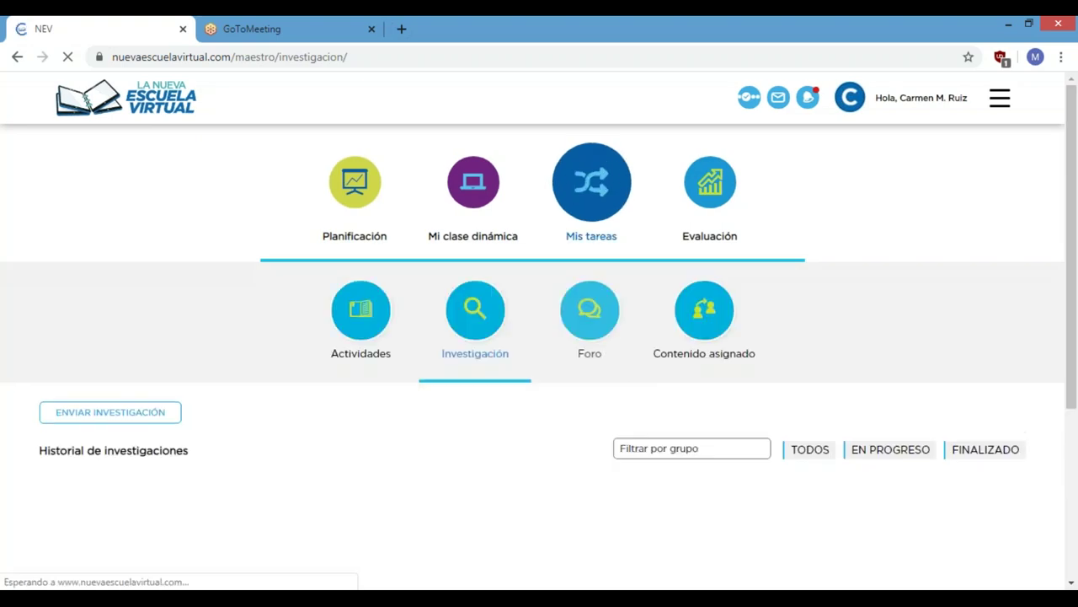
- Start a new investigation titled "Comercio" with the category Avalúo
scroll(116, 279, down, 2)
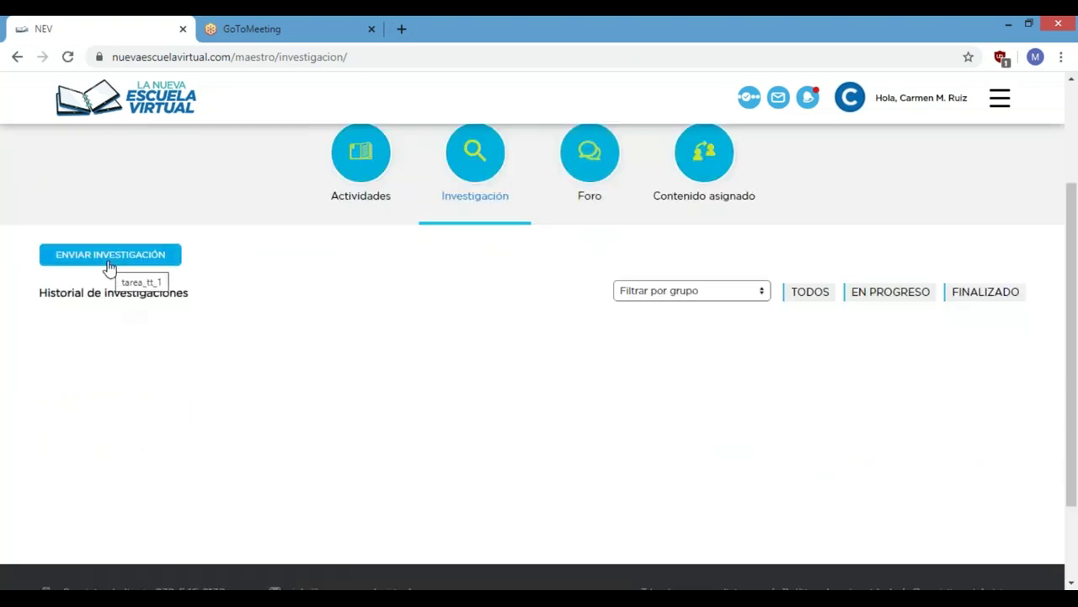
click(111, 268)
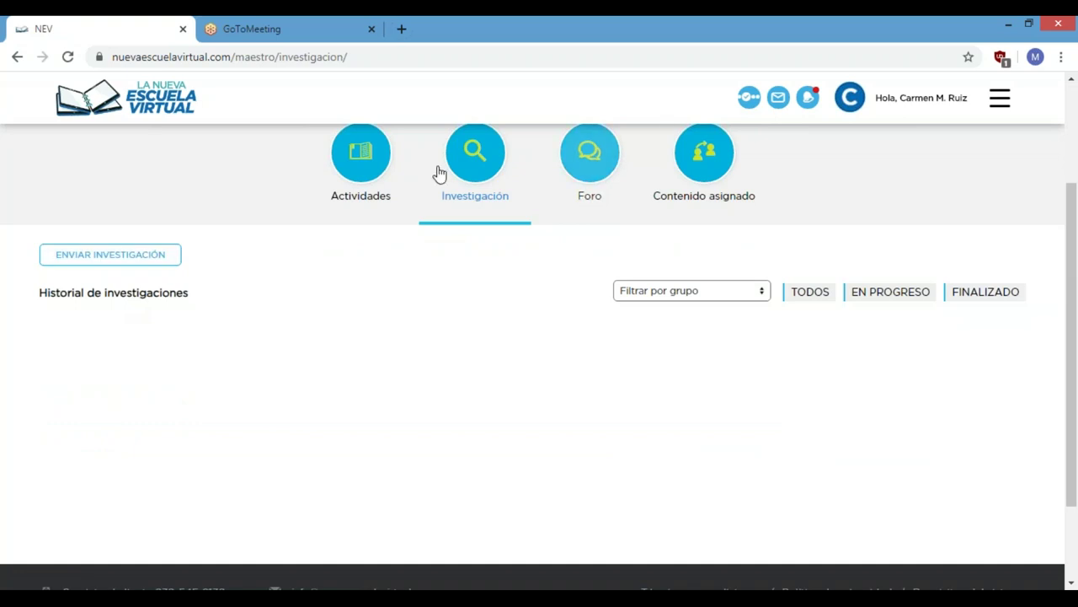
click(137, 265)
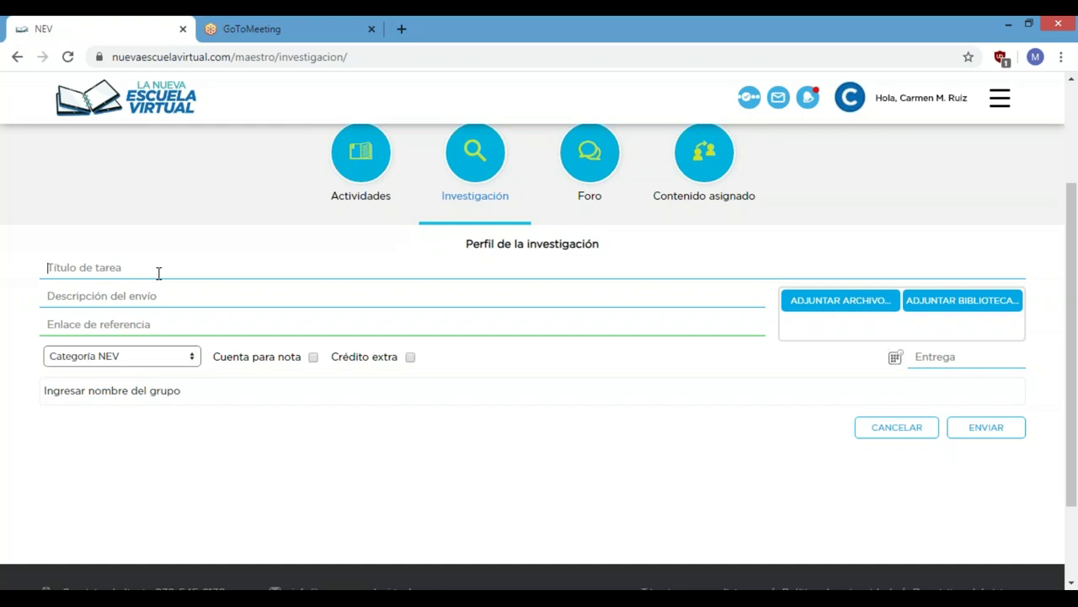
text(Comercio)
click(137, 302)
click(193, 360)
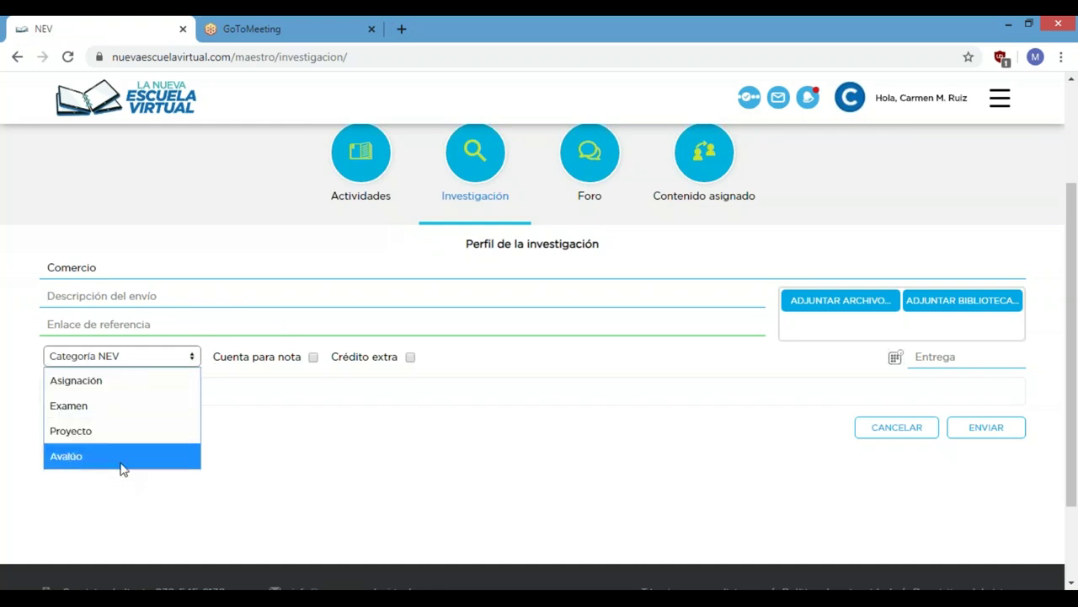
click(123, 456)
- Look at the groups the investigation can be assigned to and the calendar for its delivery date
click(223, 386)
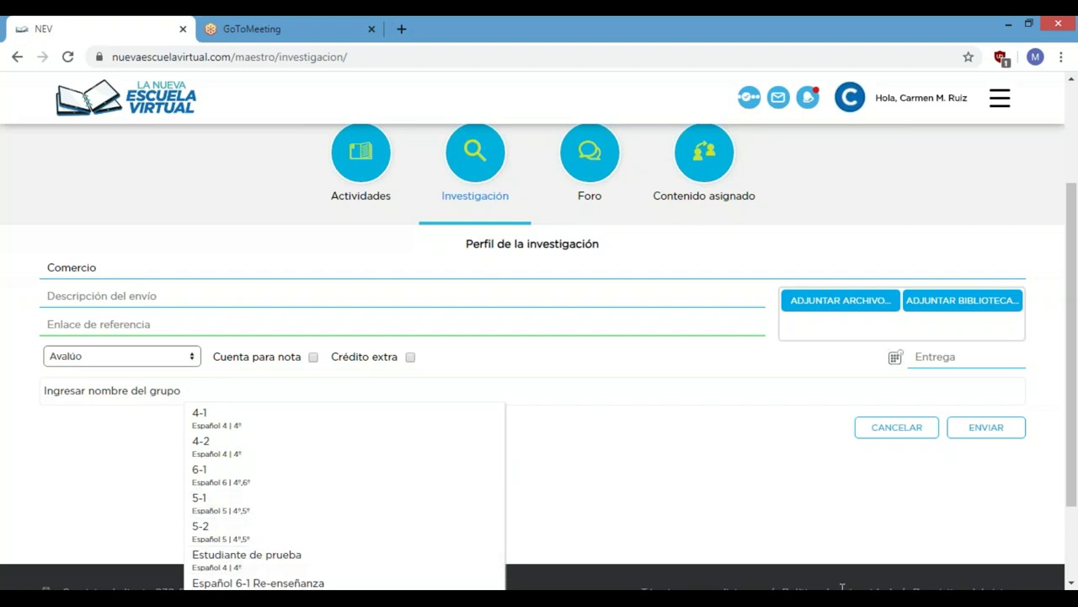
click(533, 491)
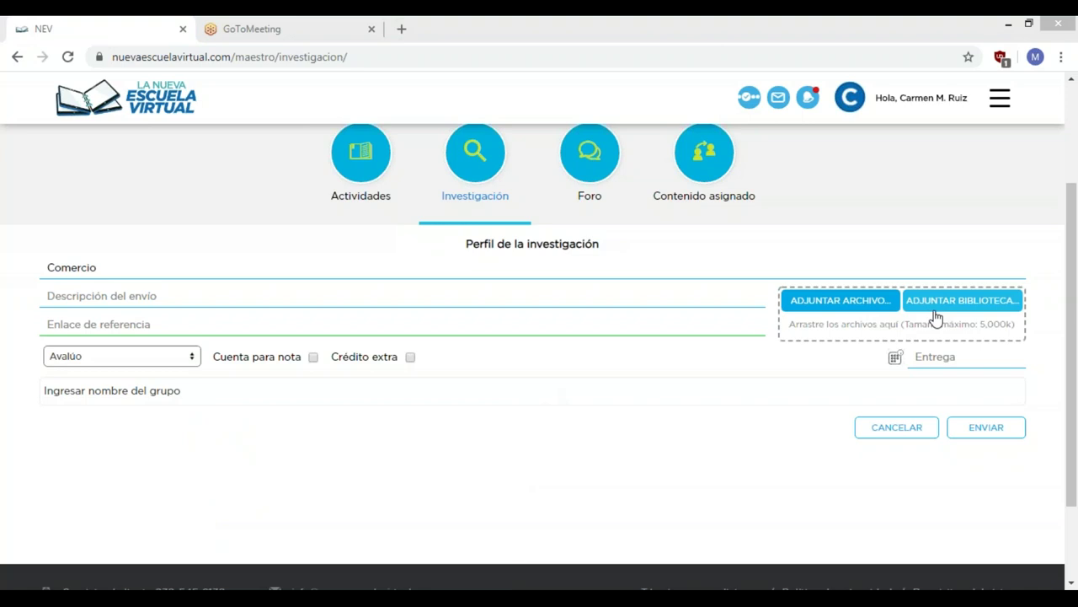
click(961, 359)
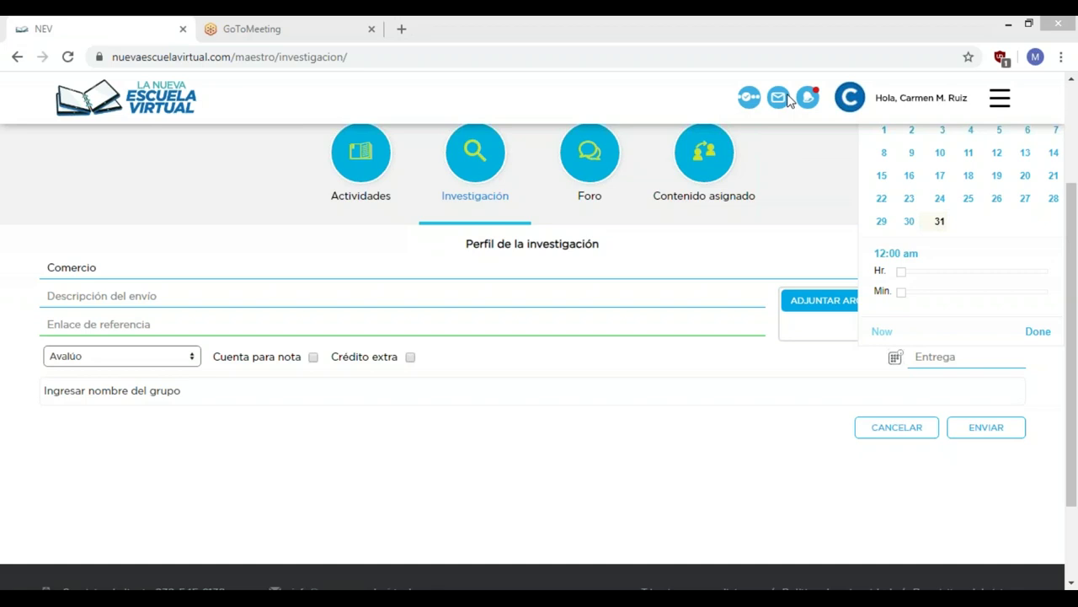
click(743, 487)
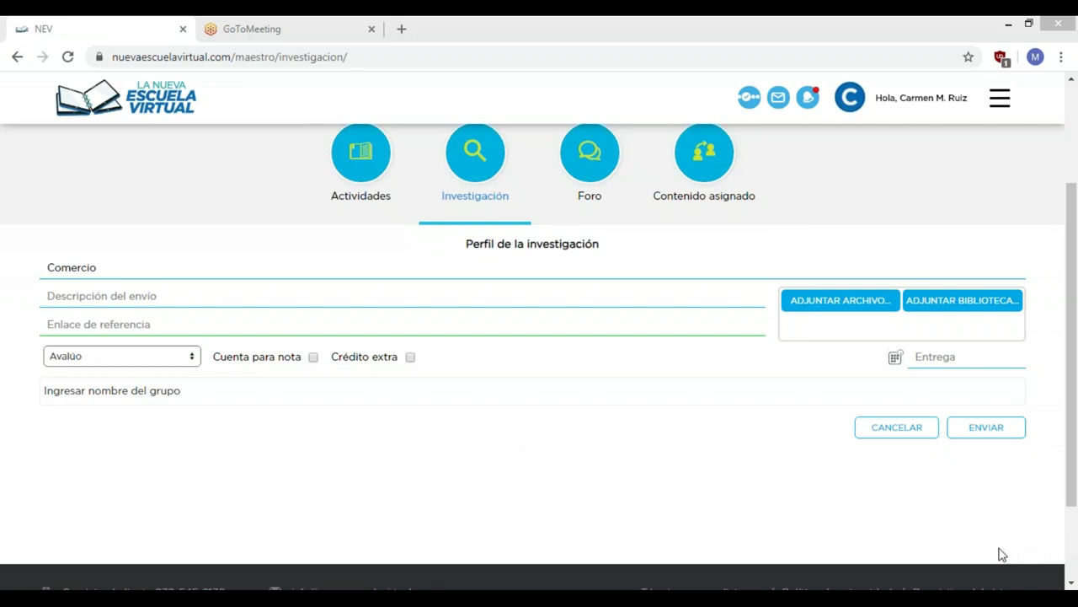
click(721, 507)
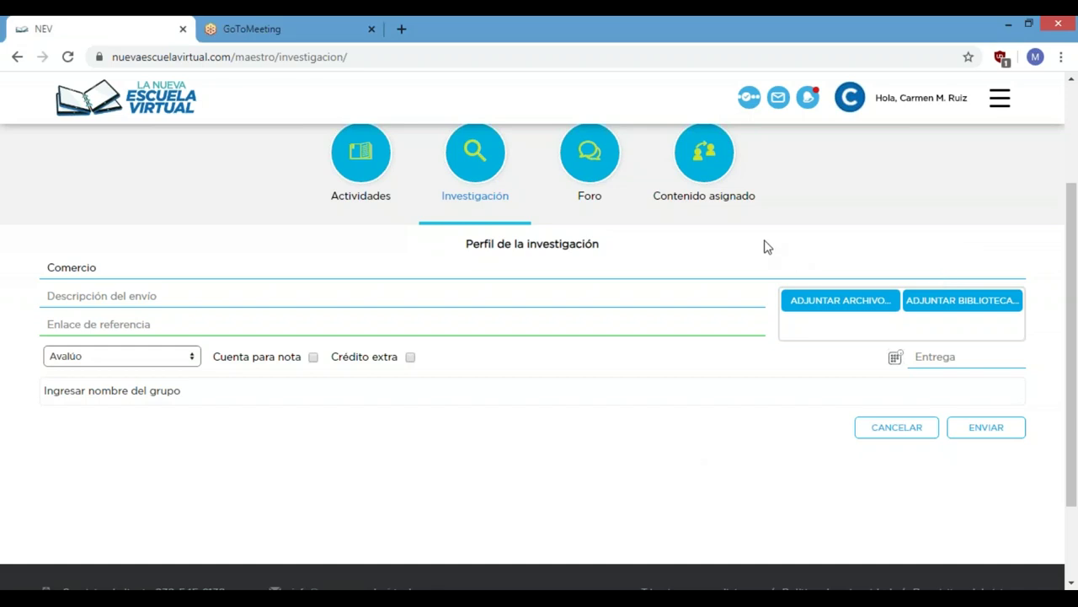
- Switch to the Foro tool and start a new discussion topic
scroll(657, 221, up, 2)
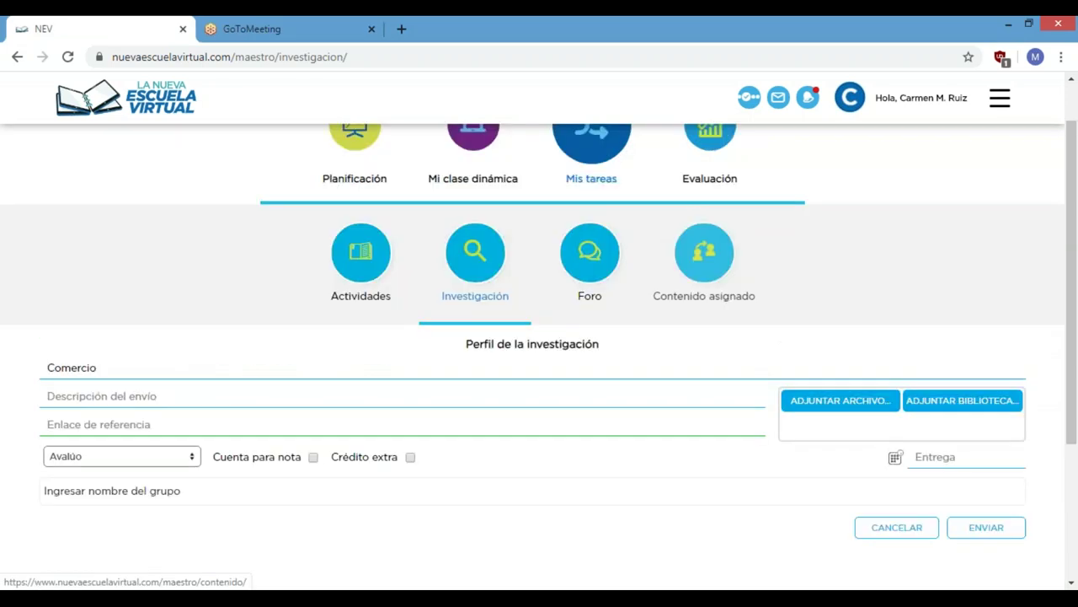
scroll(658, 251, down, 1)
click(617, 244)
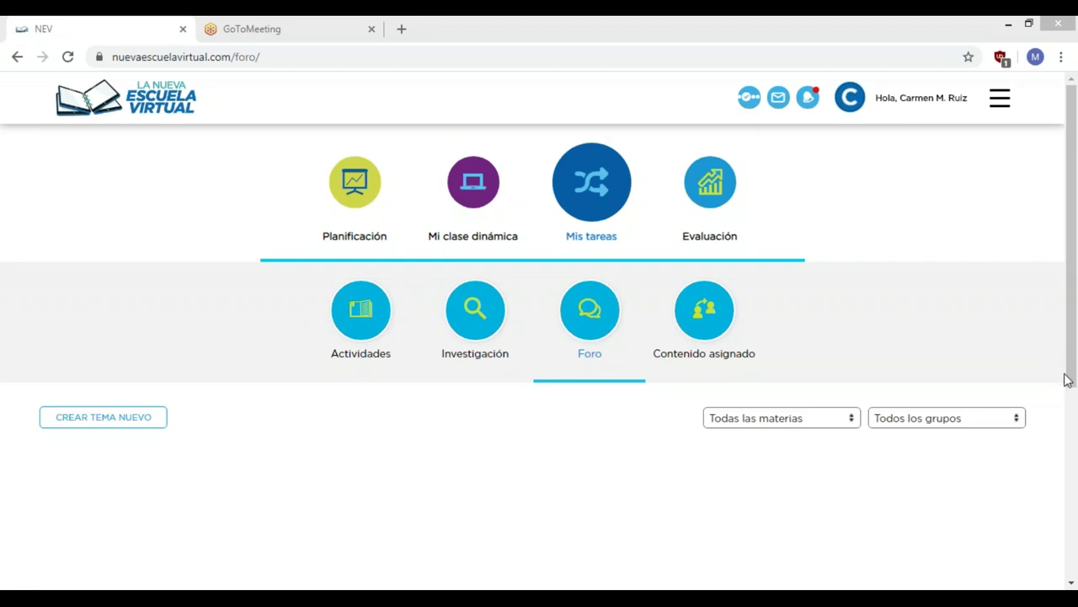
mouse_move(1073, 384)
mouse_down()
mouse_move(1067, 456)
mouse_move(1063, 396)
mouse_up()
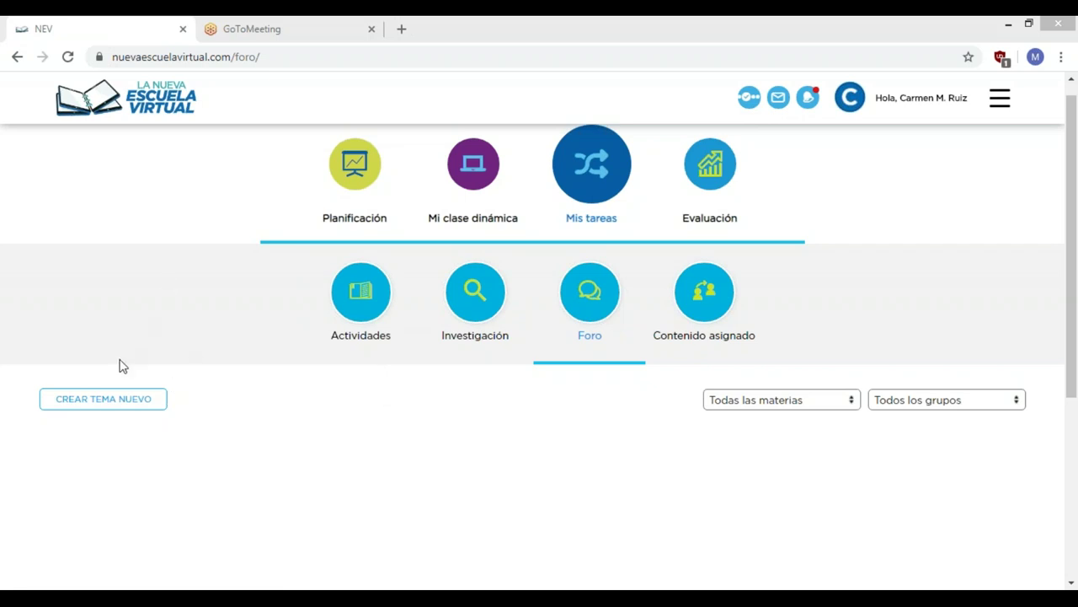
click(120, 407)
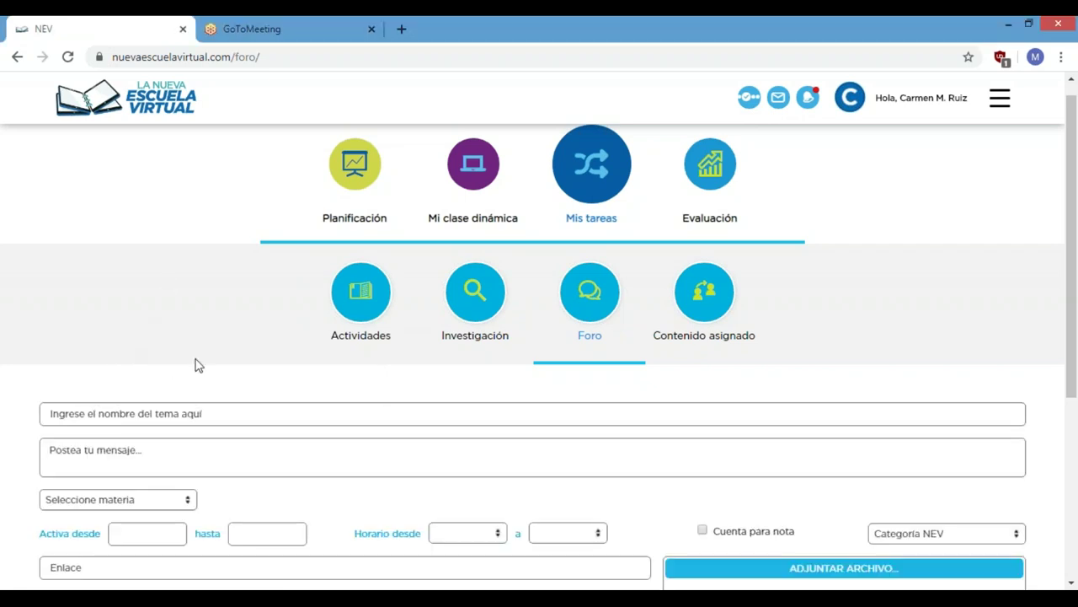
- Name the forum topic "Aclaración de dudas" and give it the message "Dudas en las herramientas de la NEV"
scroll(474, 484, down, 2)
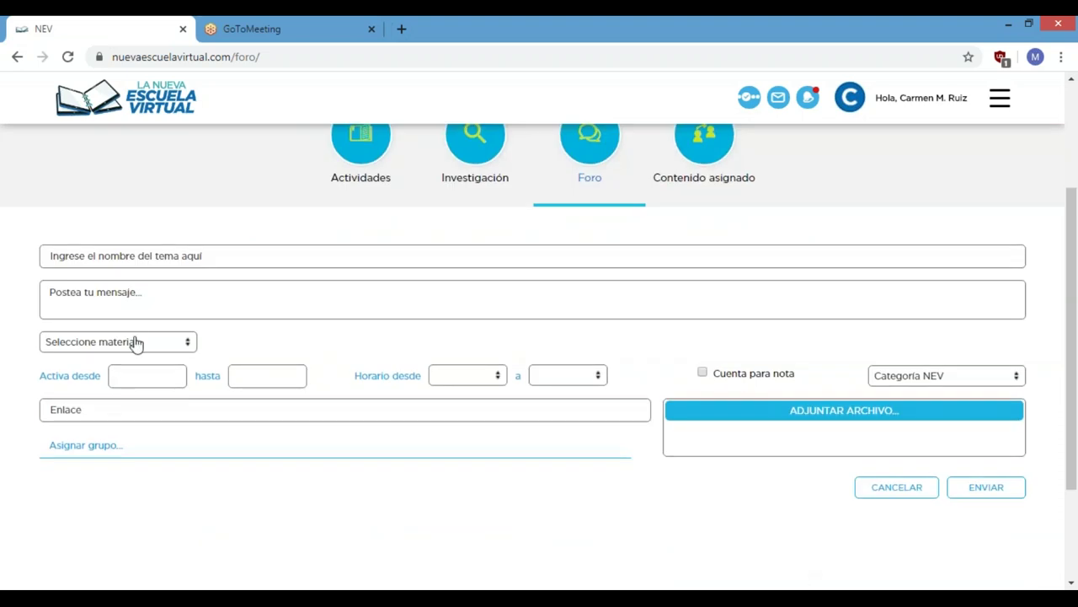
click(218, 261)
text(Acl)
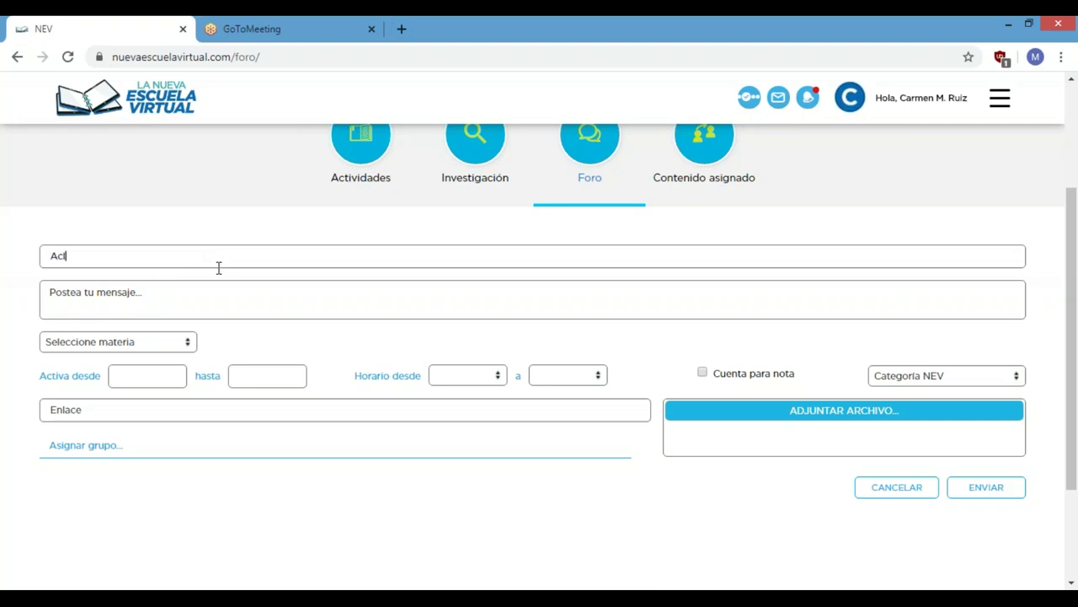
text(aración de dudas)
click(154, 301)
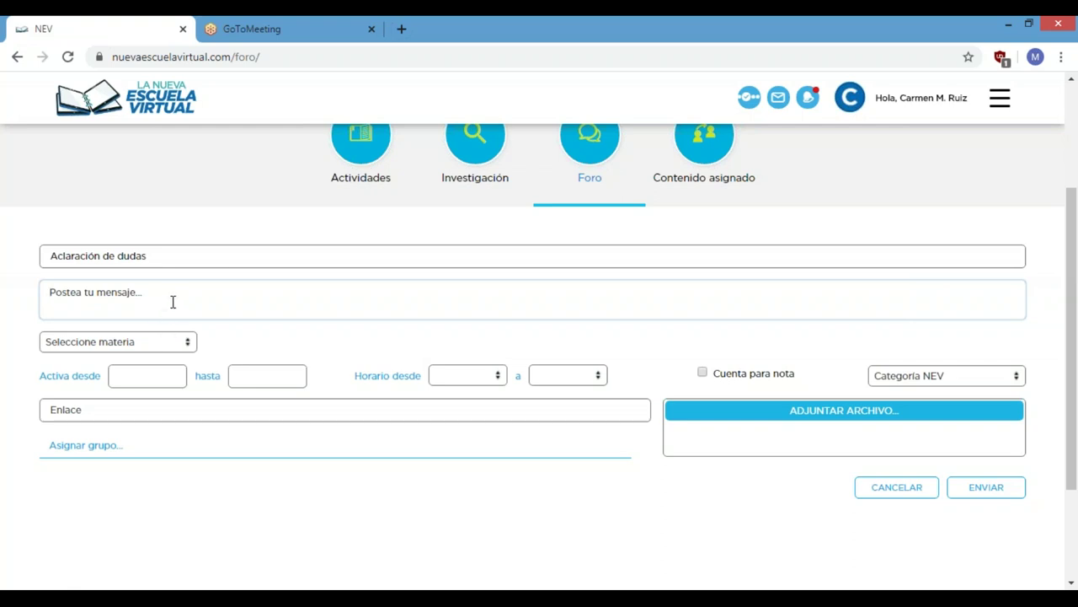
text(Dudas en las herramientas de)
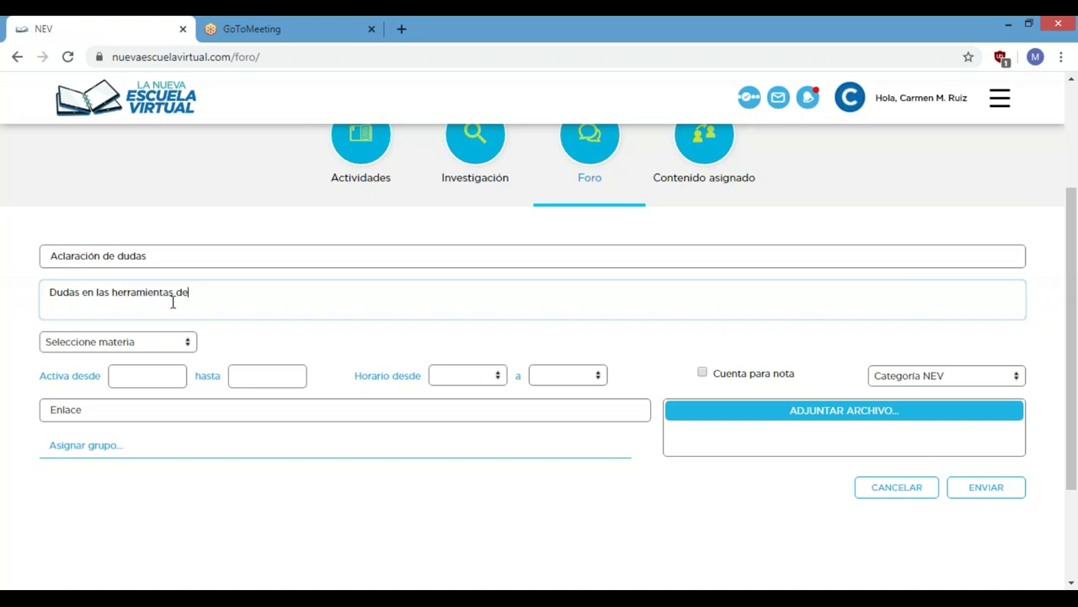
text( la NEV)
- Set the forum topic's subject to Tema libre and make it active from 31/03/2020 to 03/04/2020
click(171, 351)
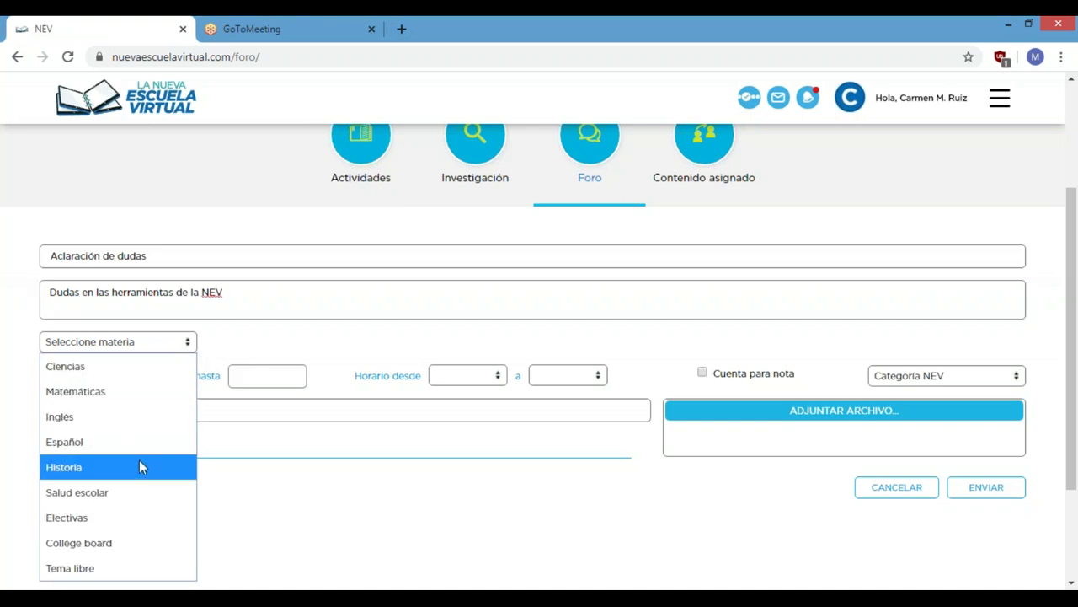
click(102, 573)
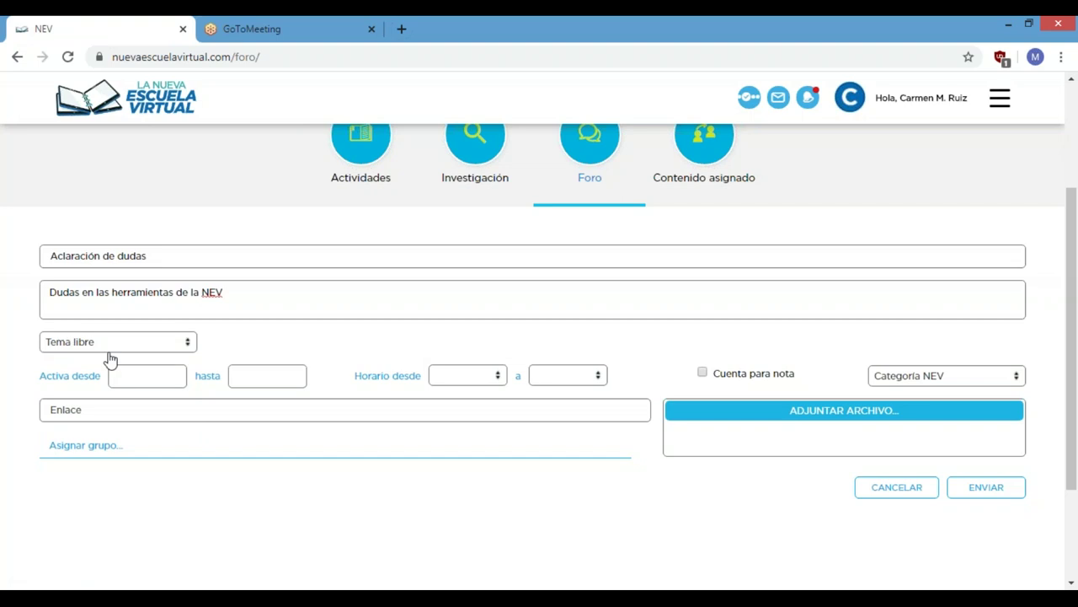
click(140, 373)
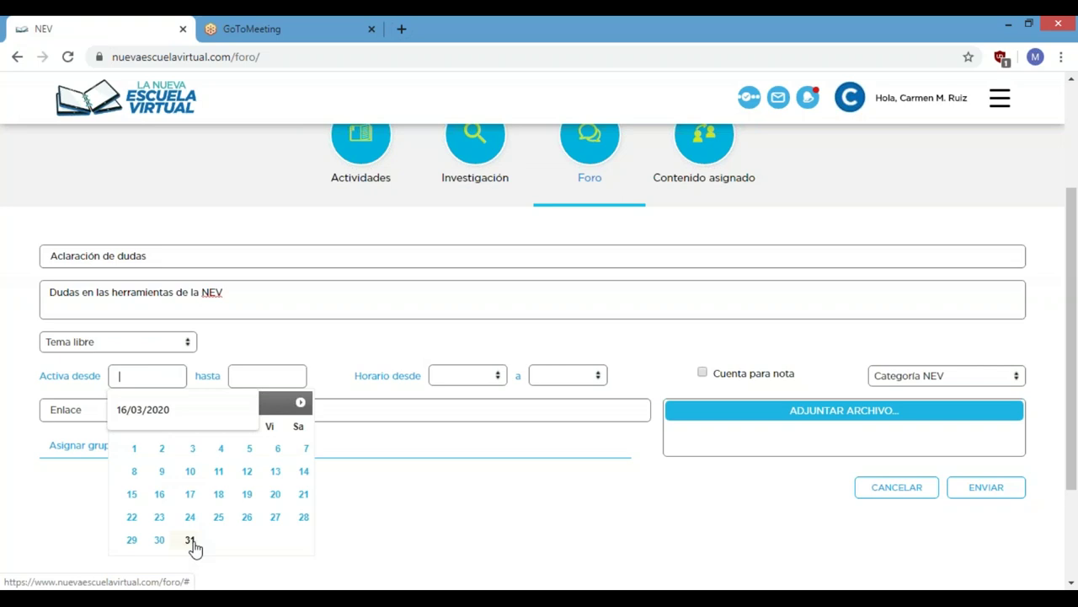
click(191, 541)
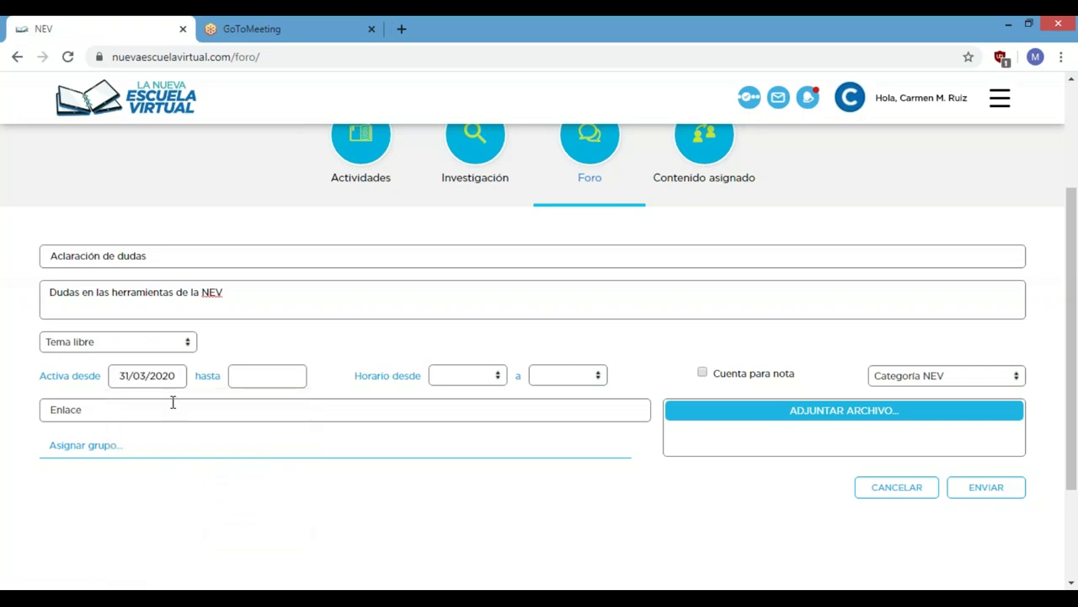
click(238, 378)
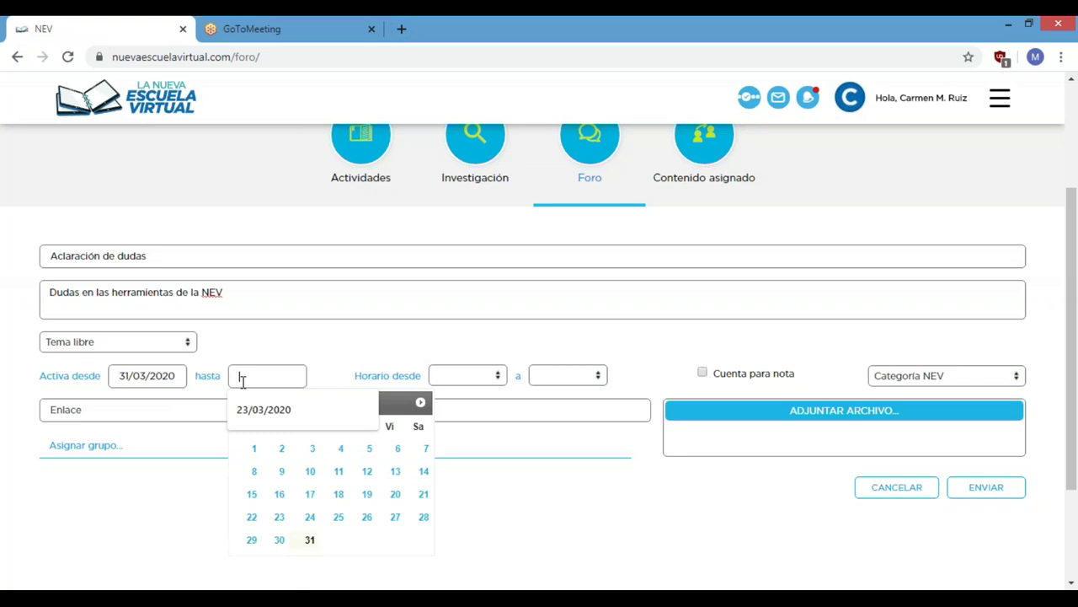
click(420, 402)
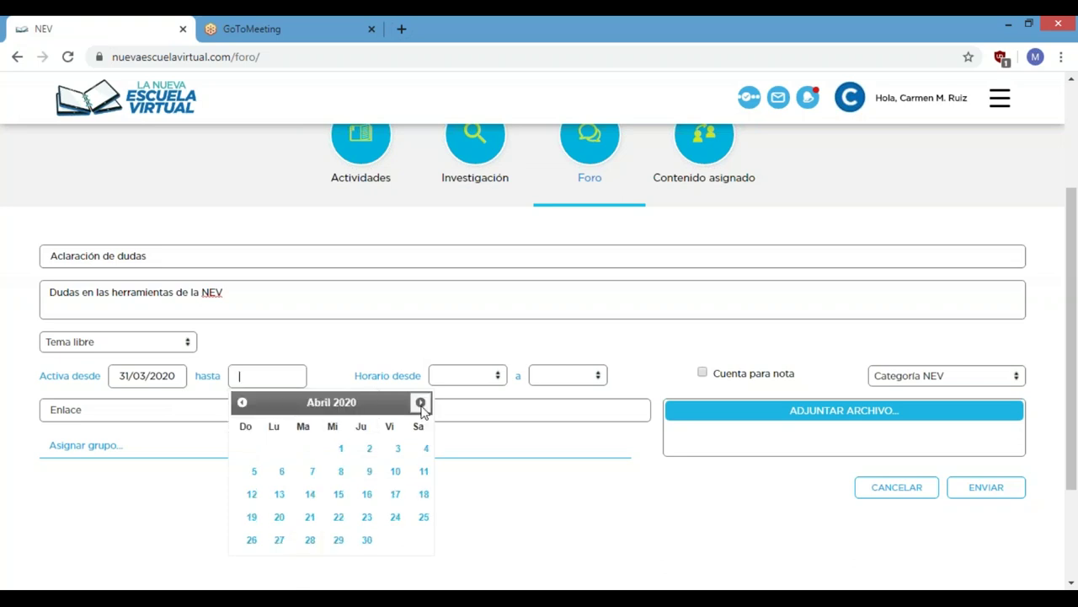
click(396, 451)
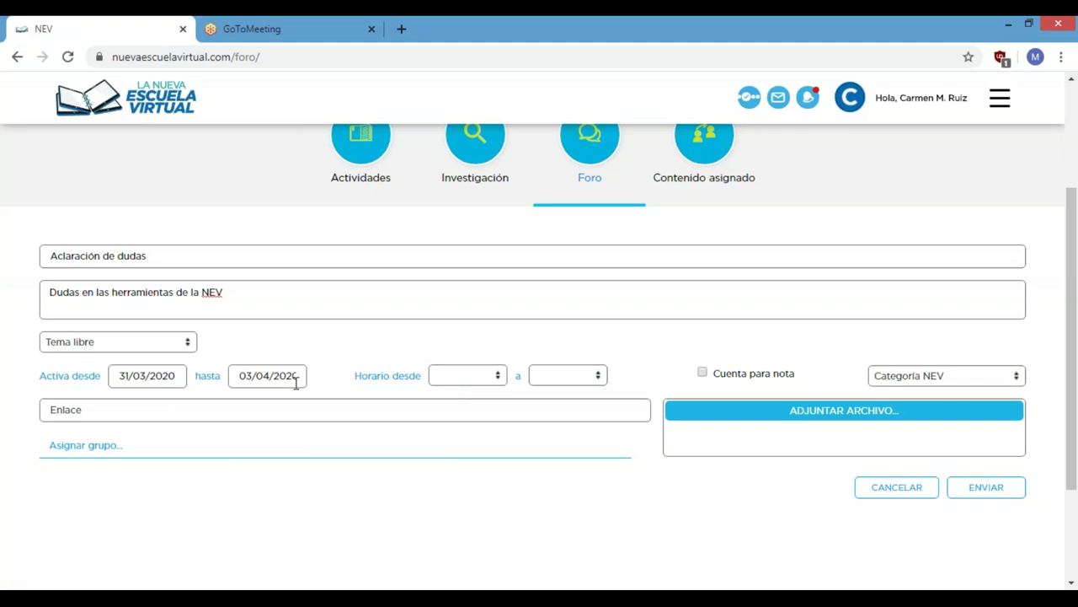
click(295, 382)
click(438, 442)
click(168, 380)
click(255, 379)
- Set the forum topic's daily schedule from 10:00am to 2:00pm
click(447, 375)
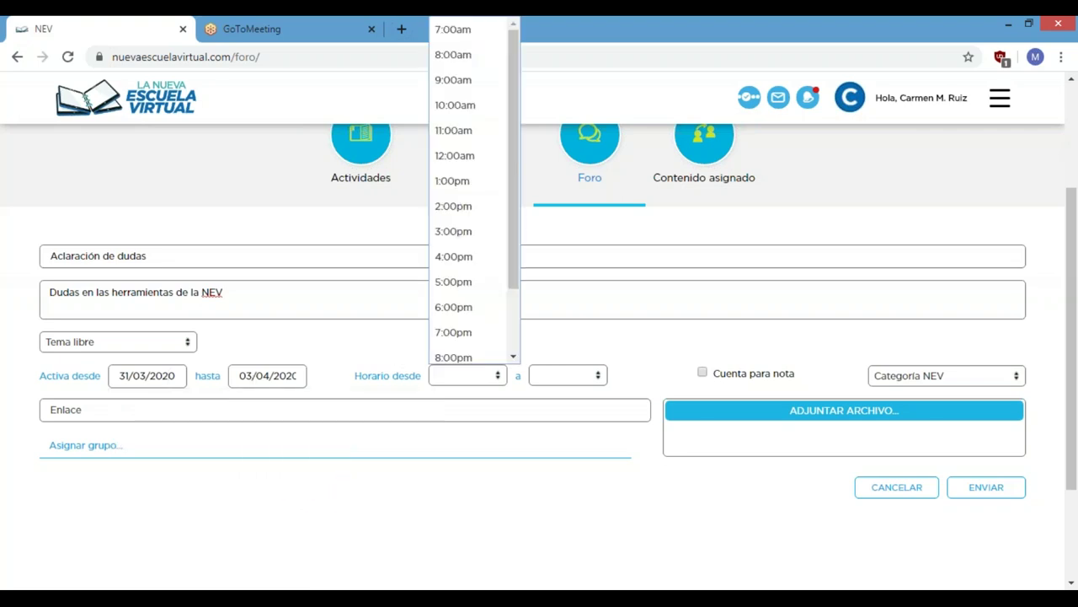
click(452, 107)
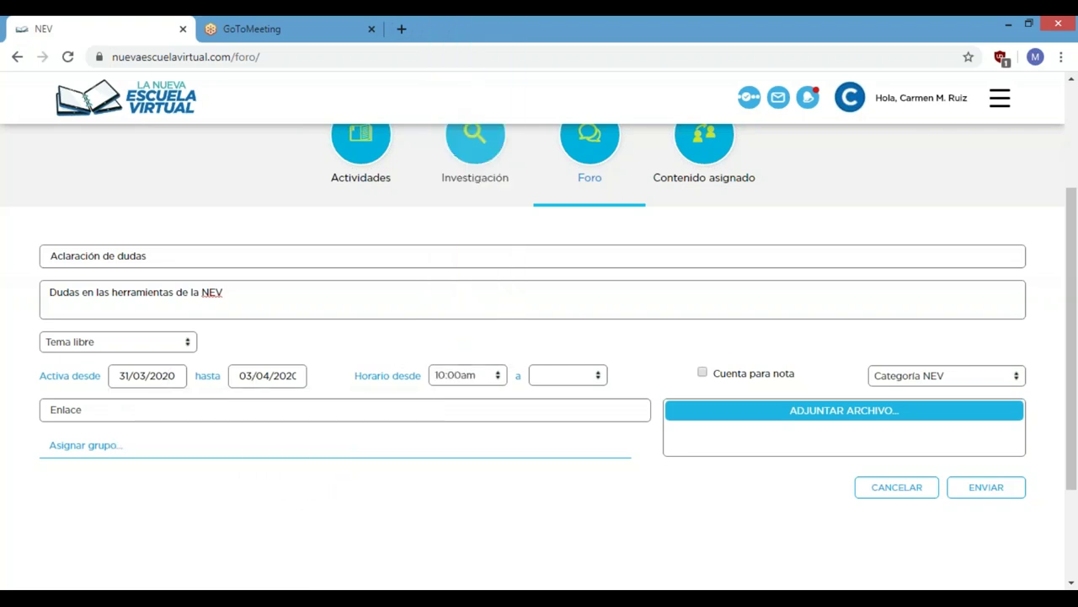
click(552, 377)
scroll(568, 326, down, 1)
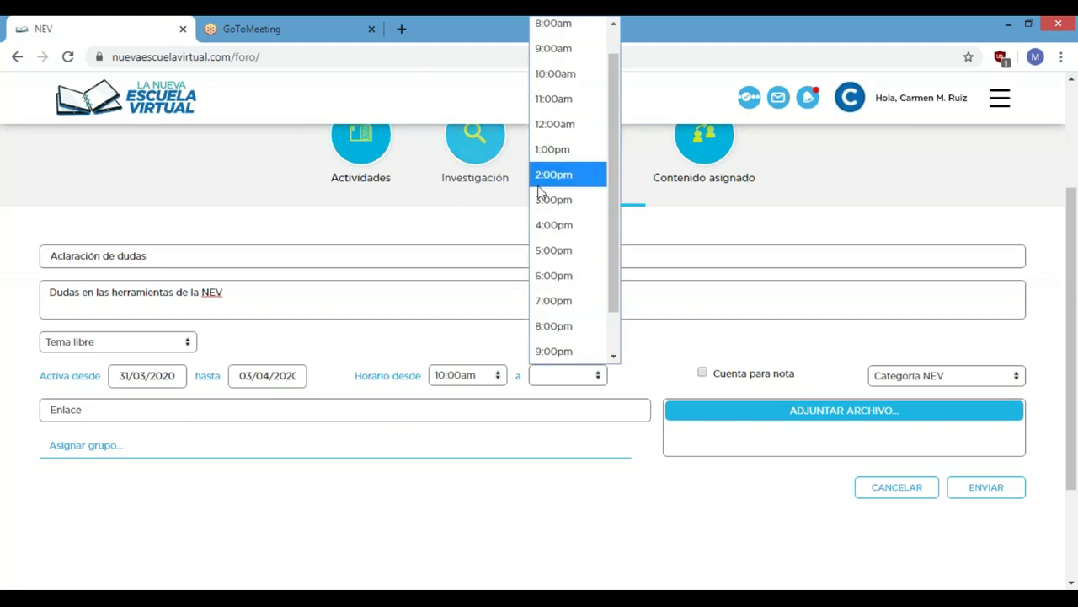
click(568, 173)
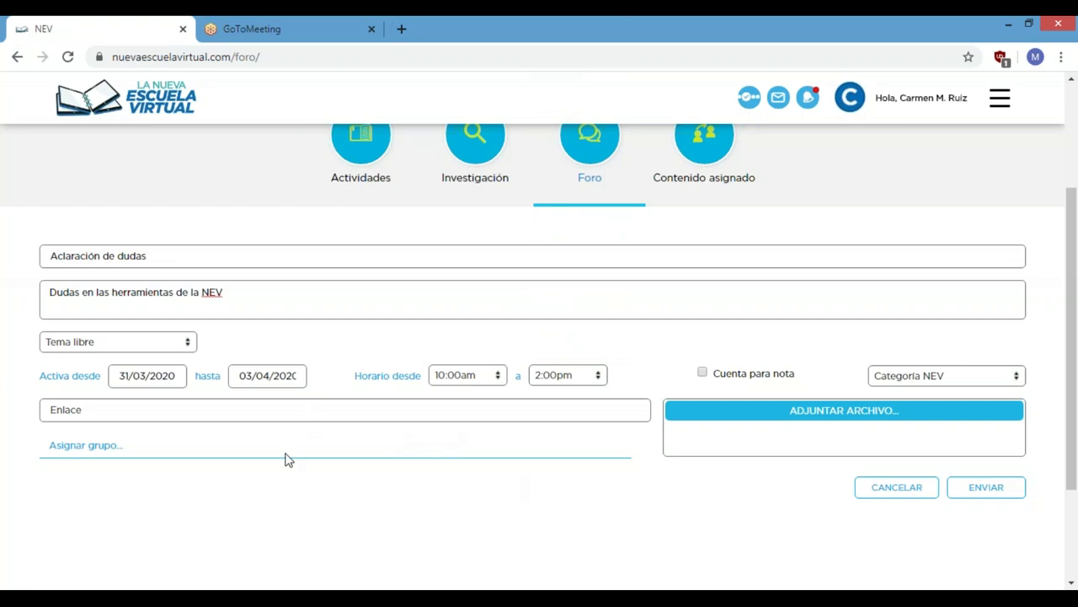
- Assign the forum topic to group 4-1 and remove that group assignment again
click(97, 449)
click(156, 477)
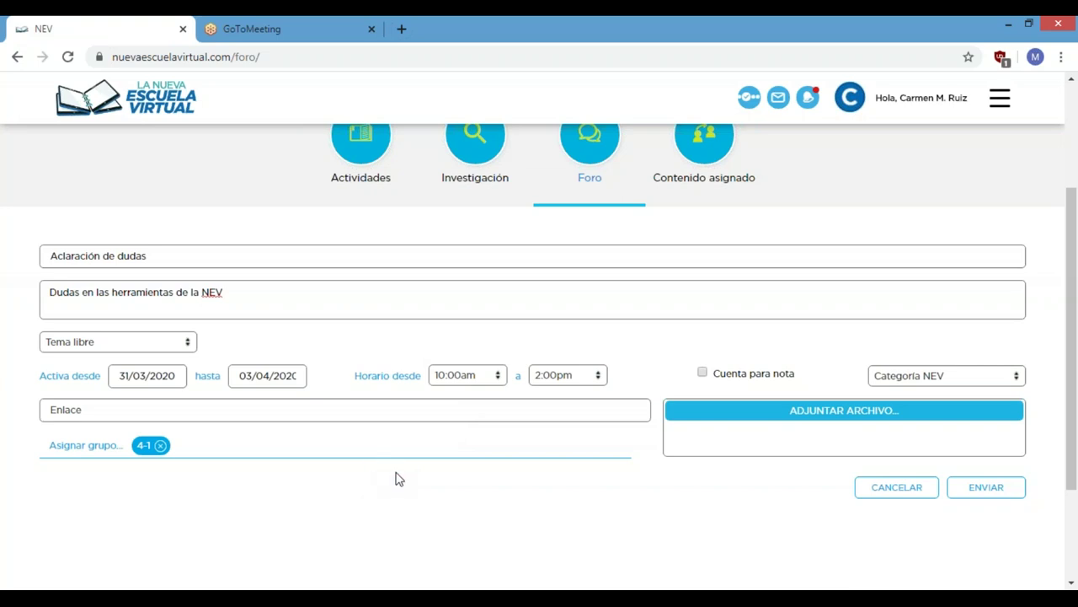
scroll(531, 414, down, 2)
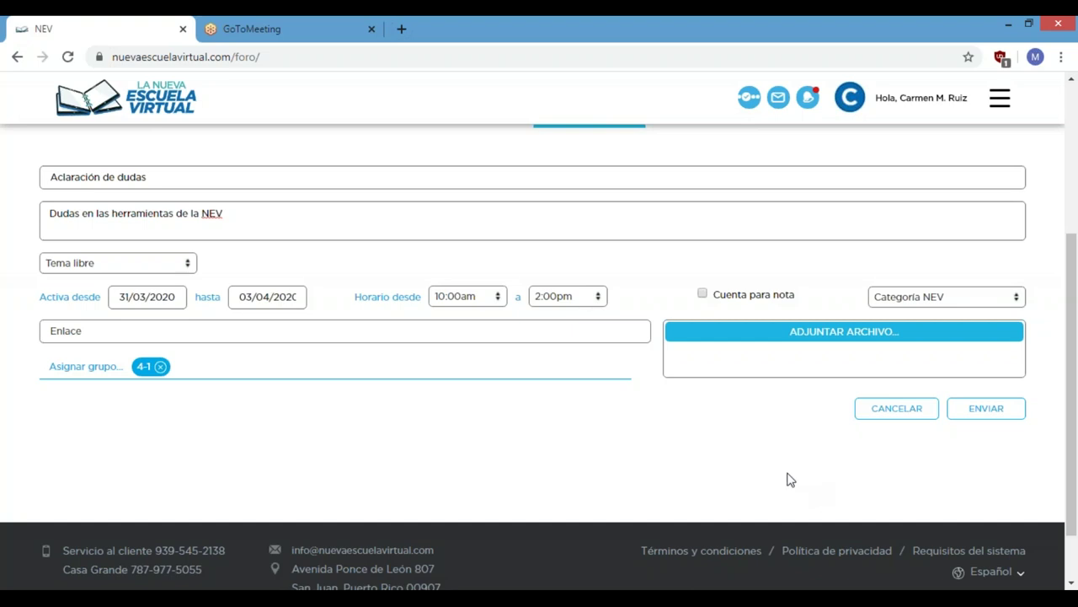
click(159, 367)
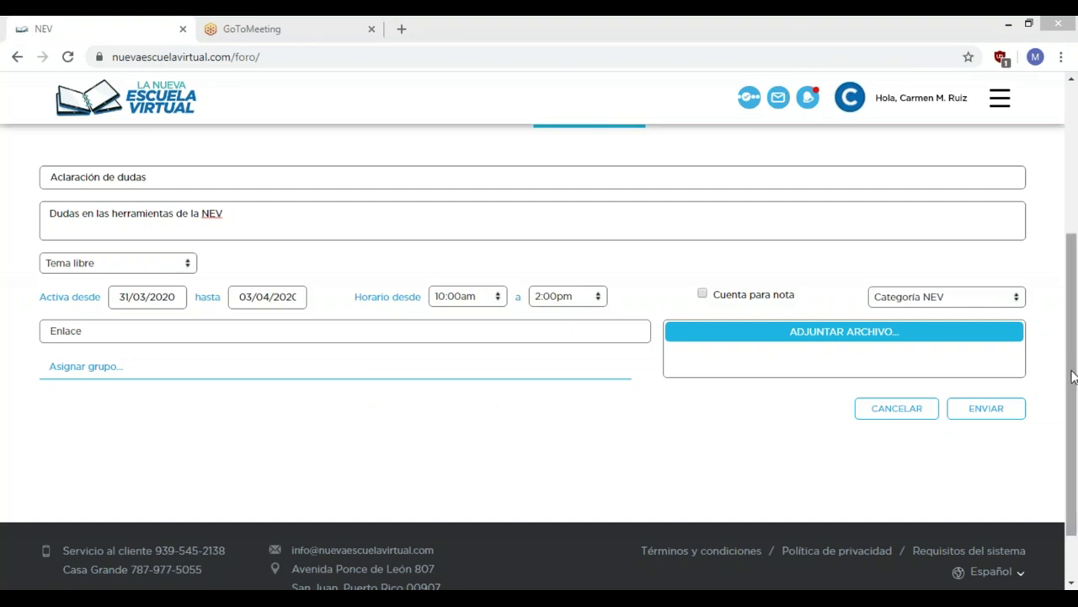
scroll(955, 385, down, 1)
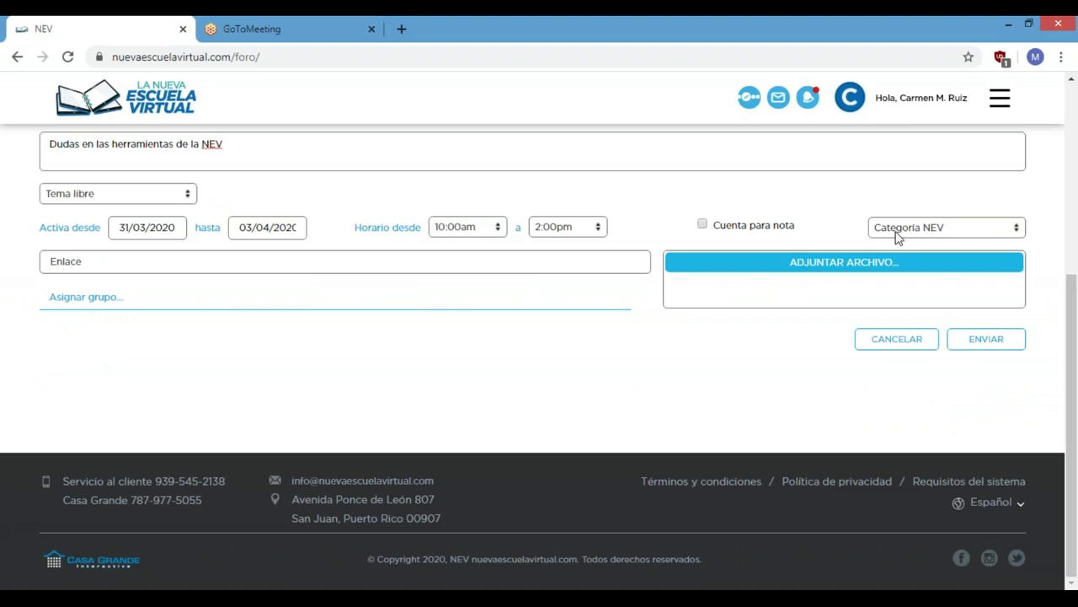